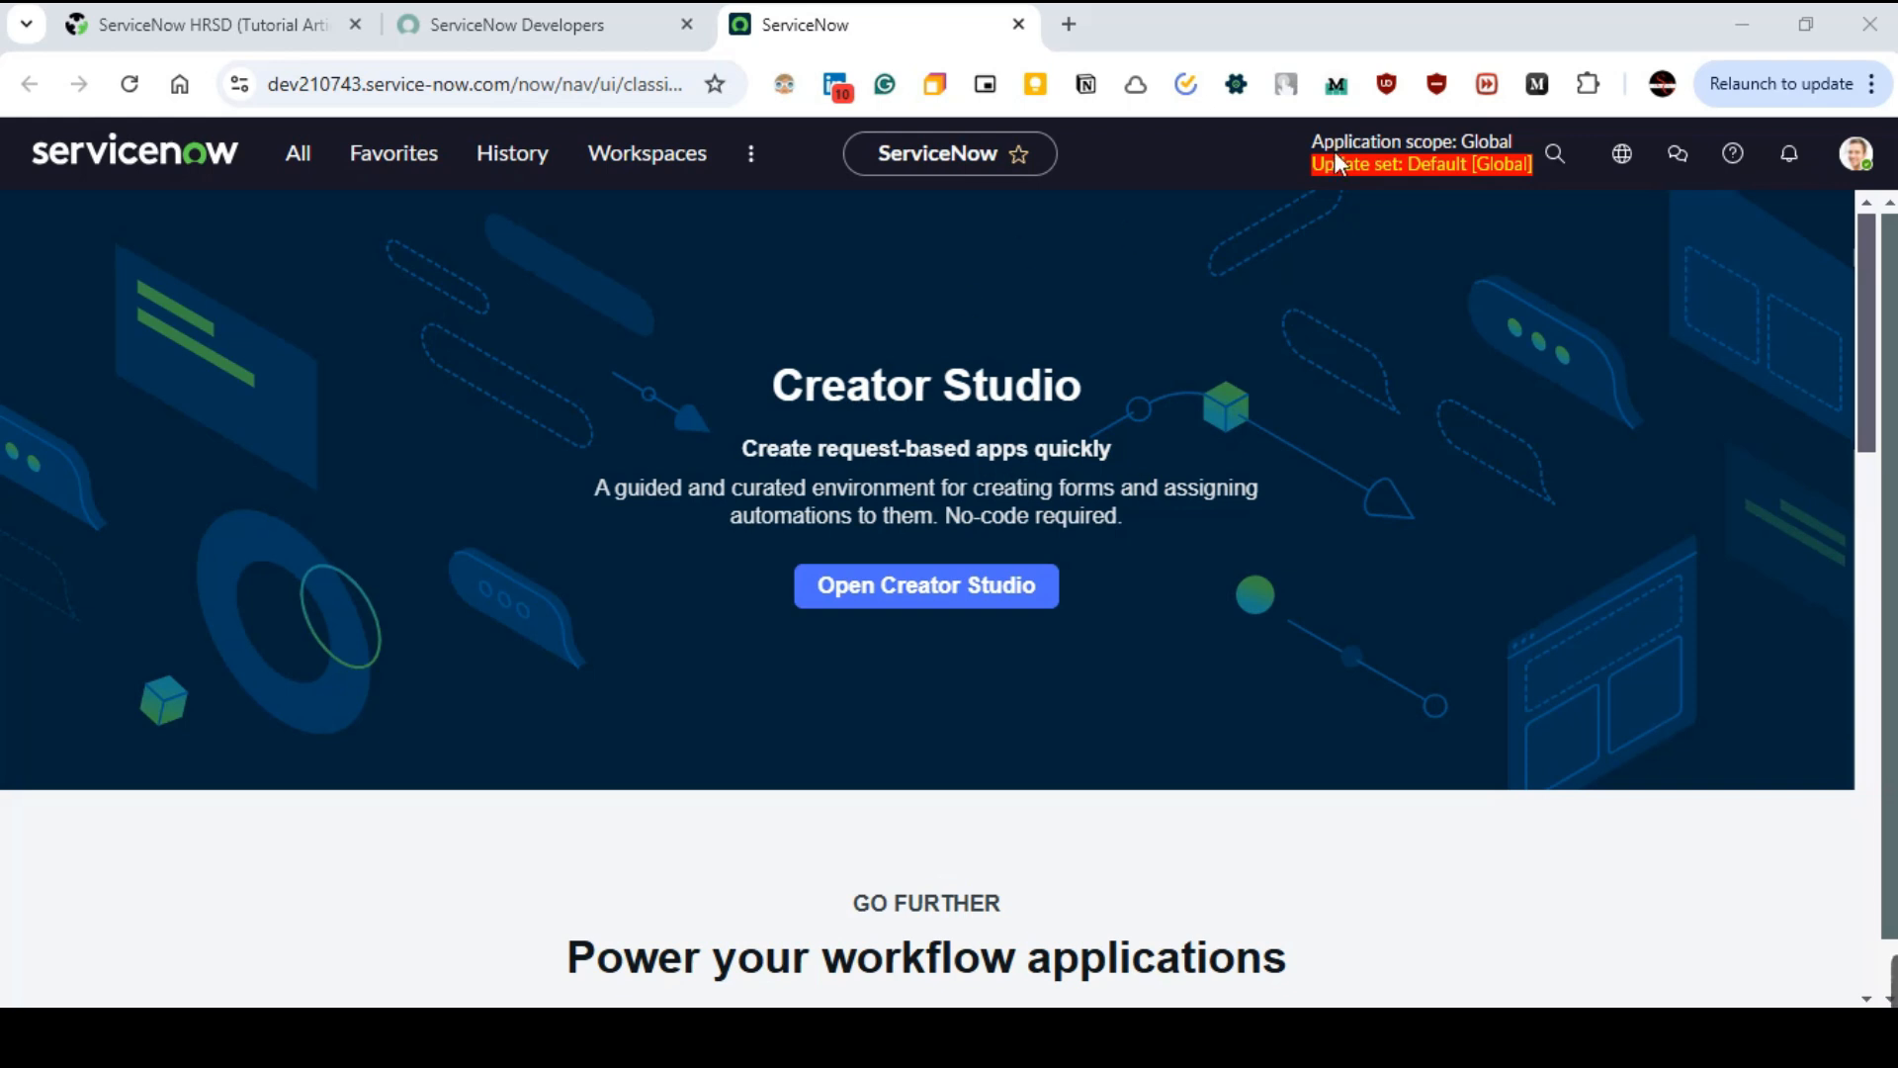
- Switch to Paint and review the tables of HR users and of HR modules with their plugins and purposes
left_click(315, 163)
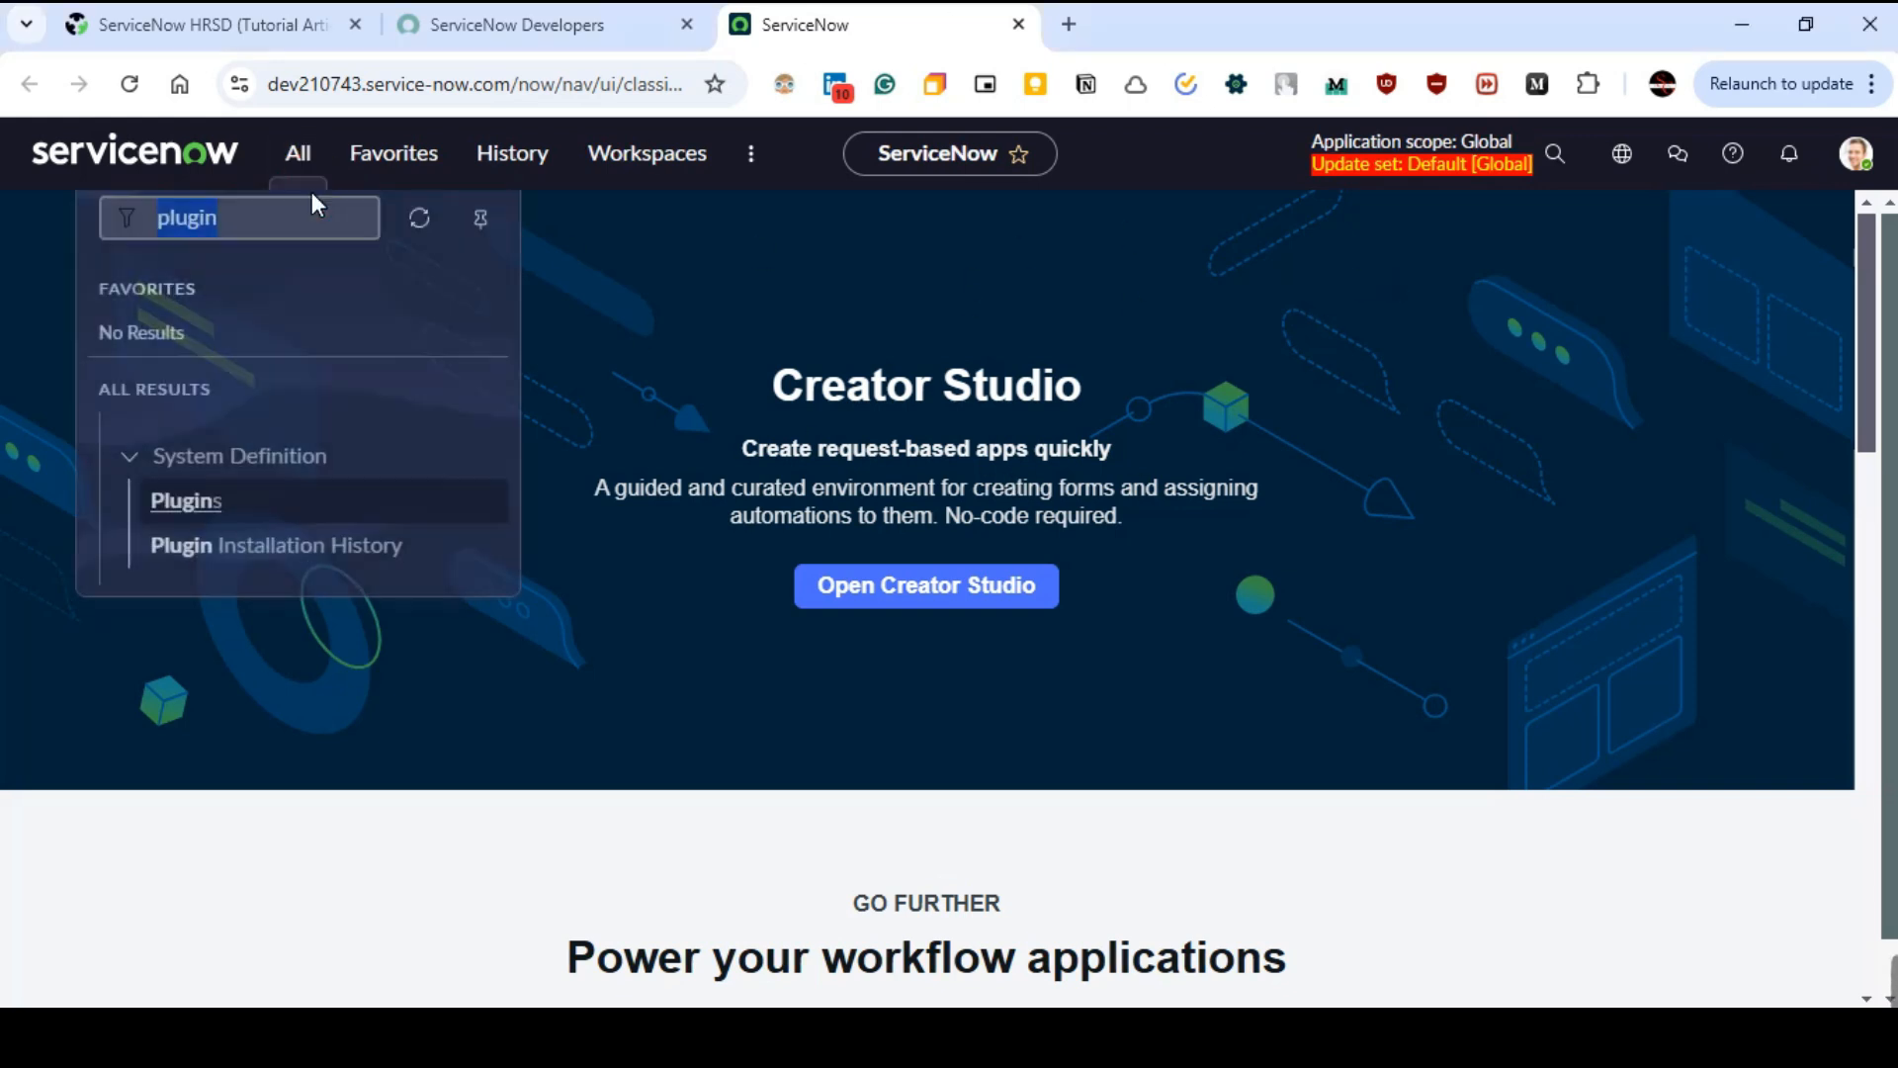
left_click(241, 235)
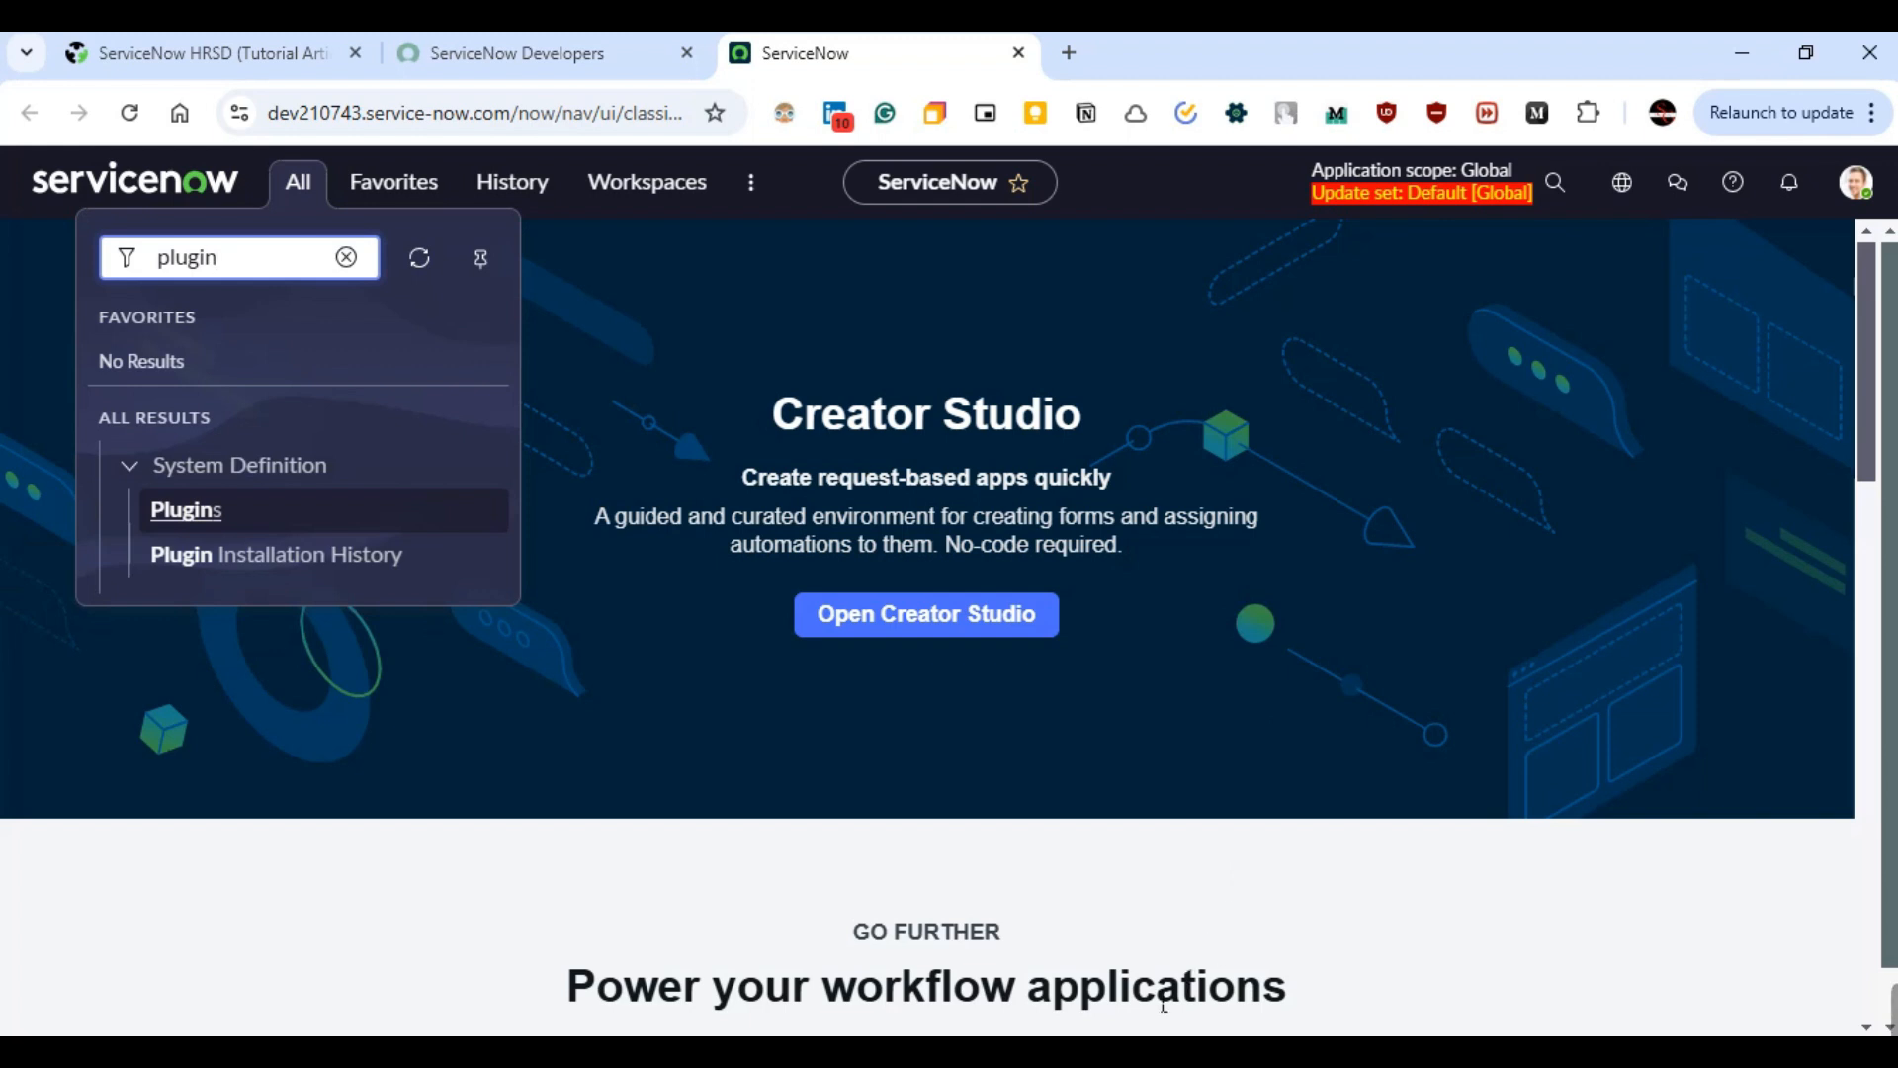
mouse_move(1126, 1056)
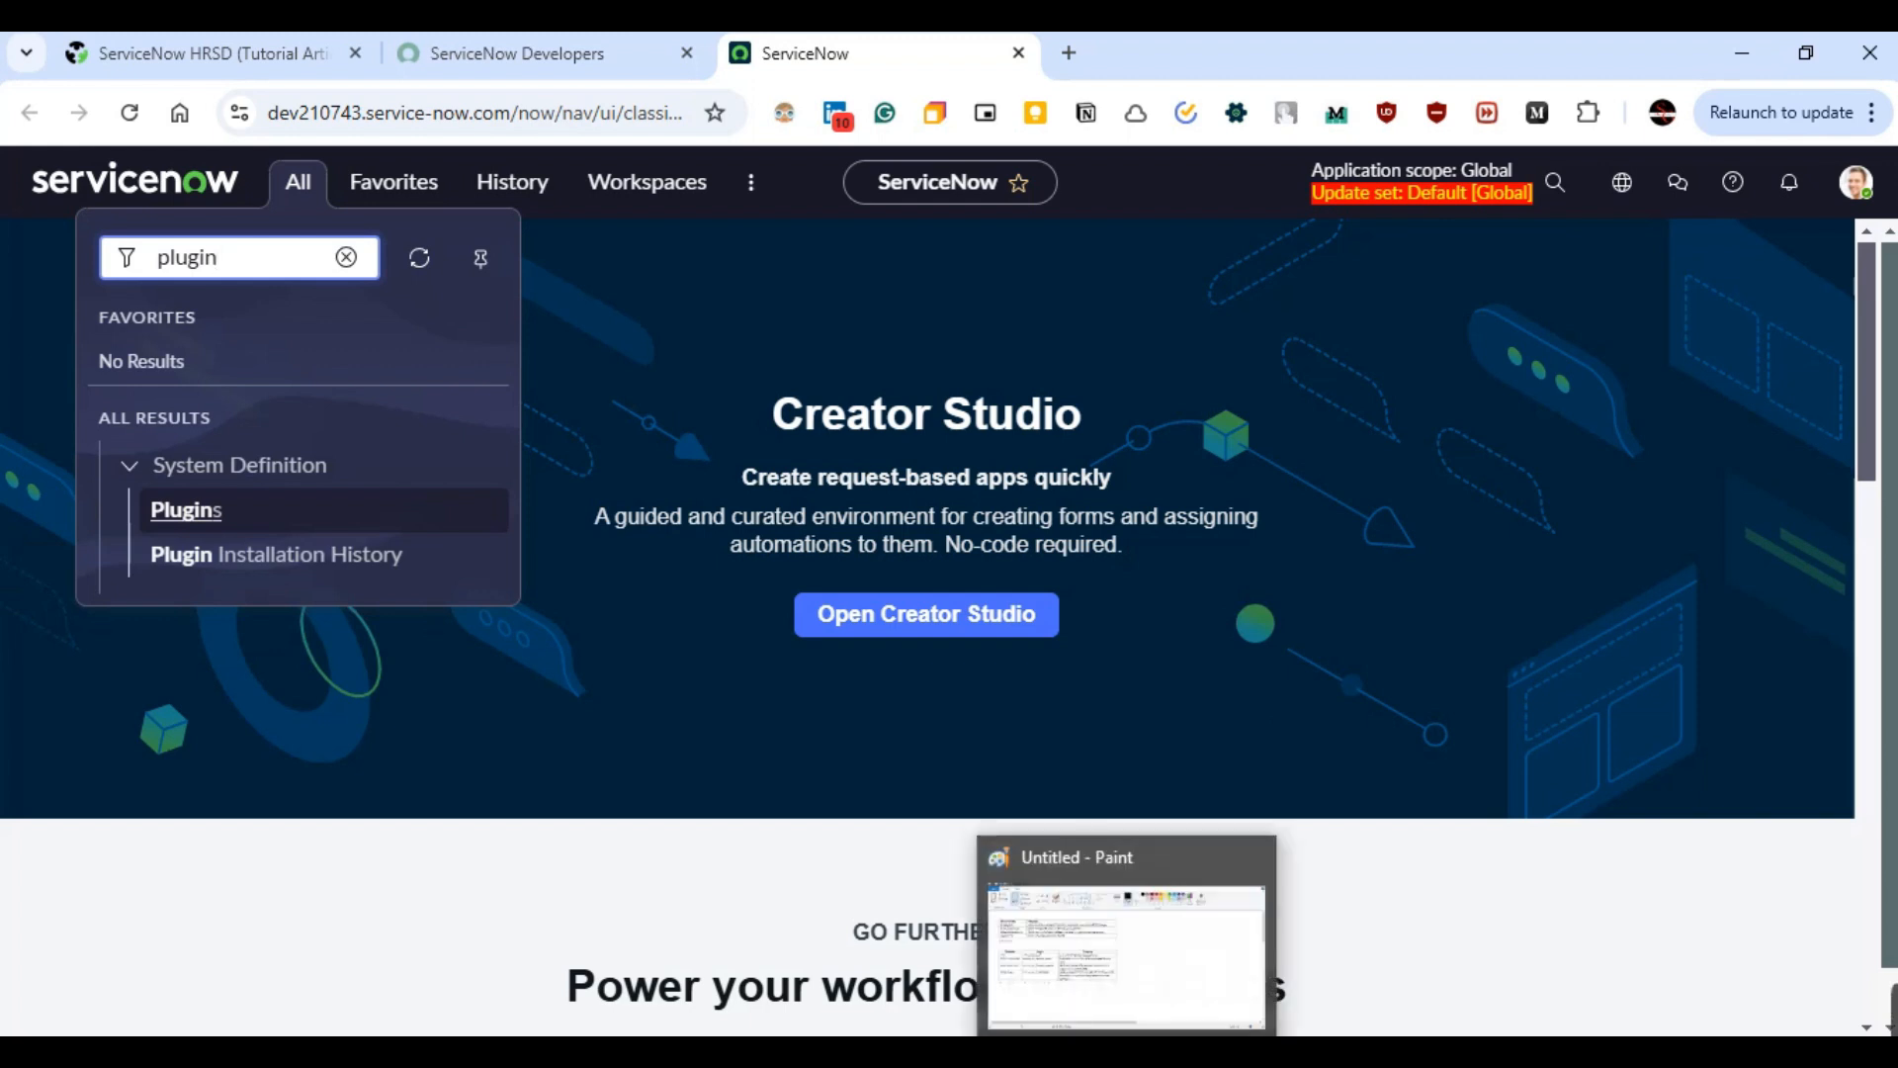
left_click(1135, 996)
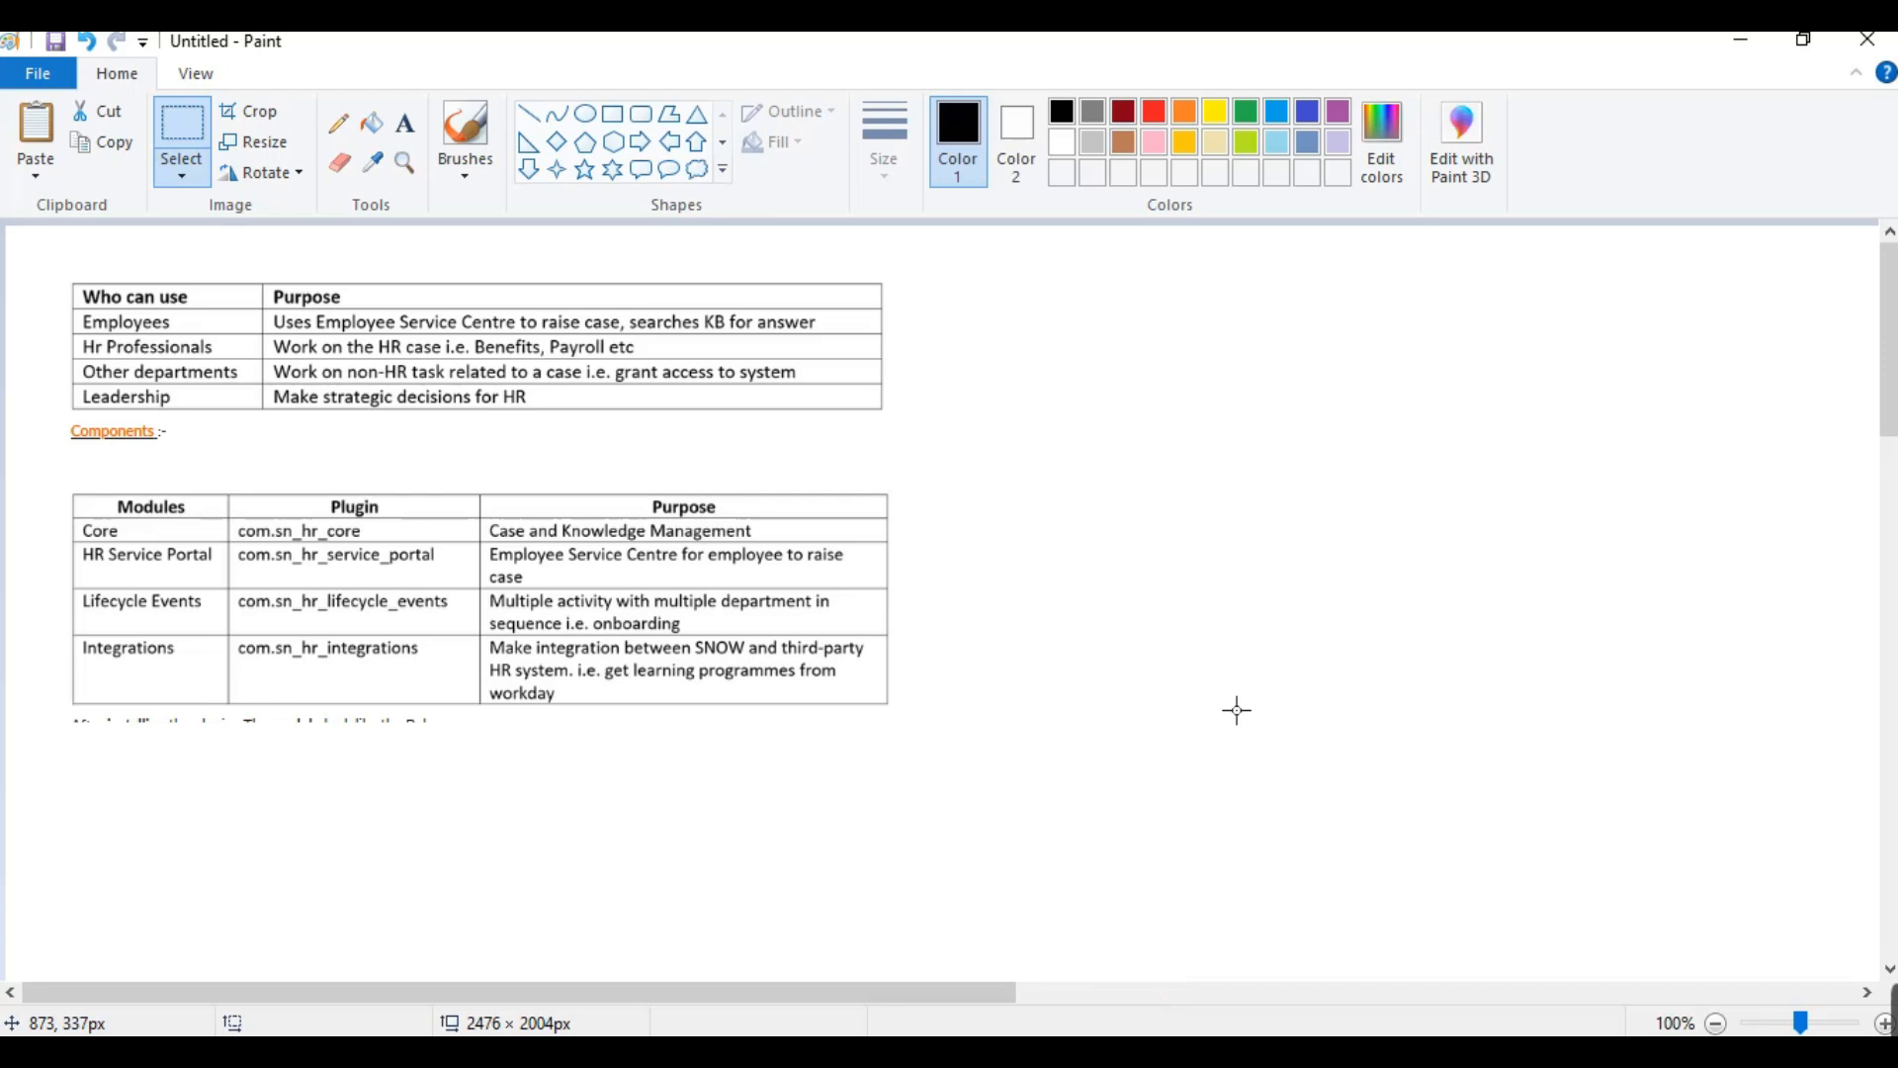
scroll(1316, 560, "down", 4)
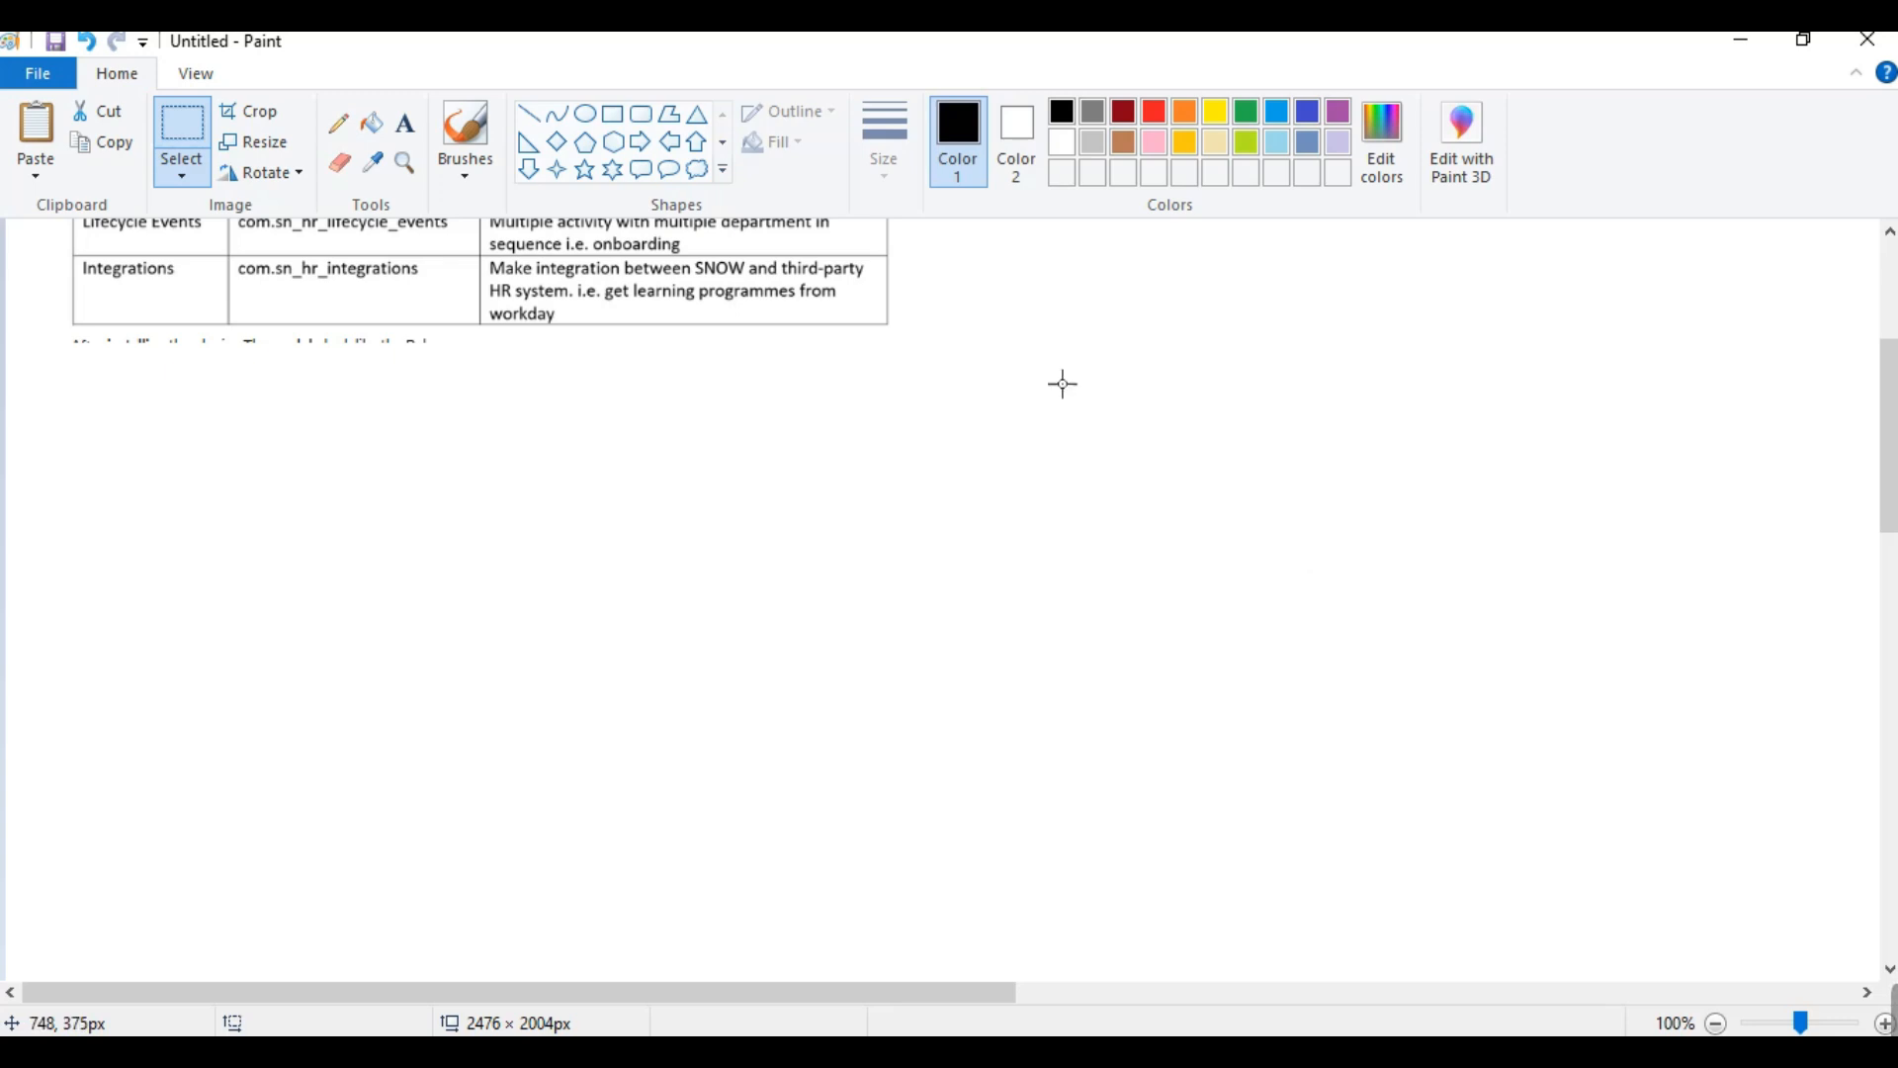
scroll(1063, 386, "up", 5)
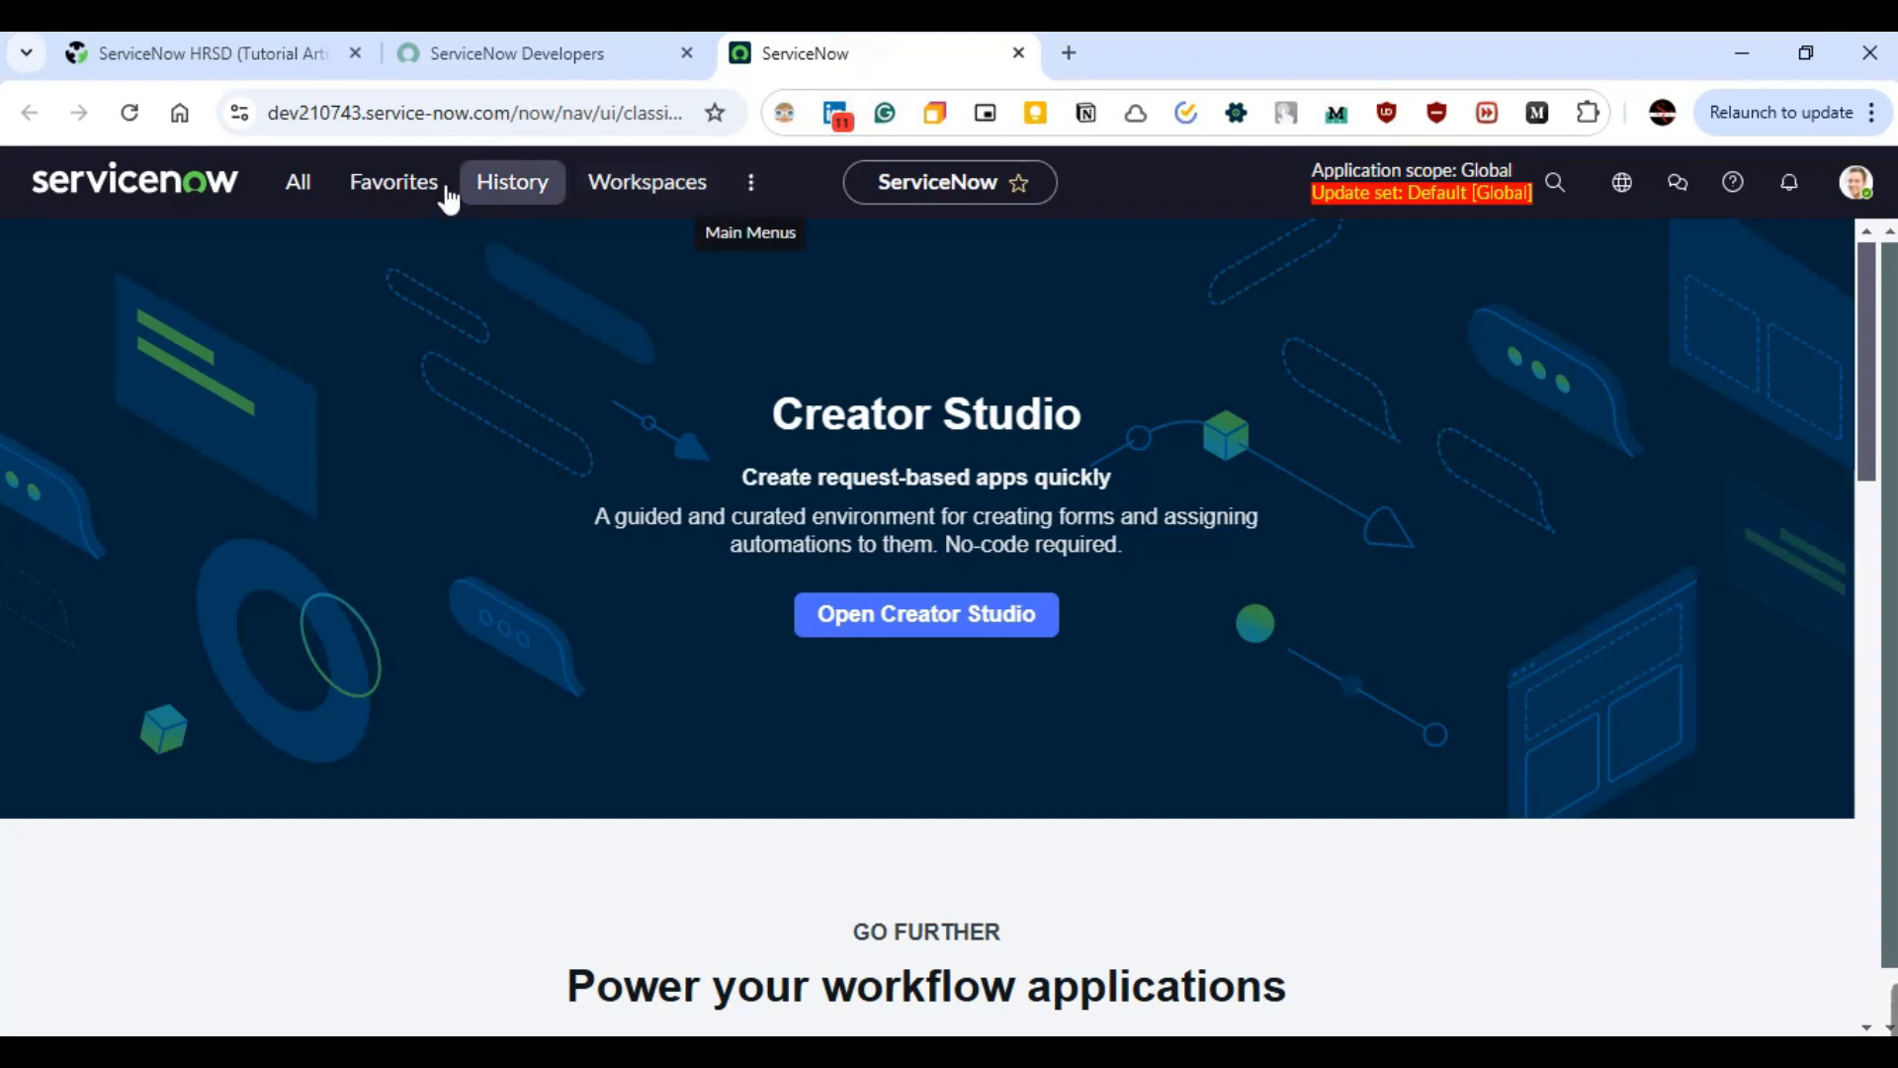
- Open the Plugins module in a new browser tab and bring that tab to the front
left_click(316, 201)
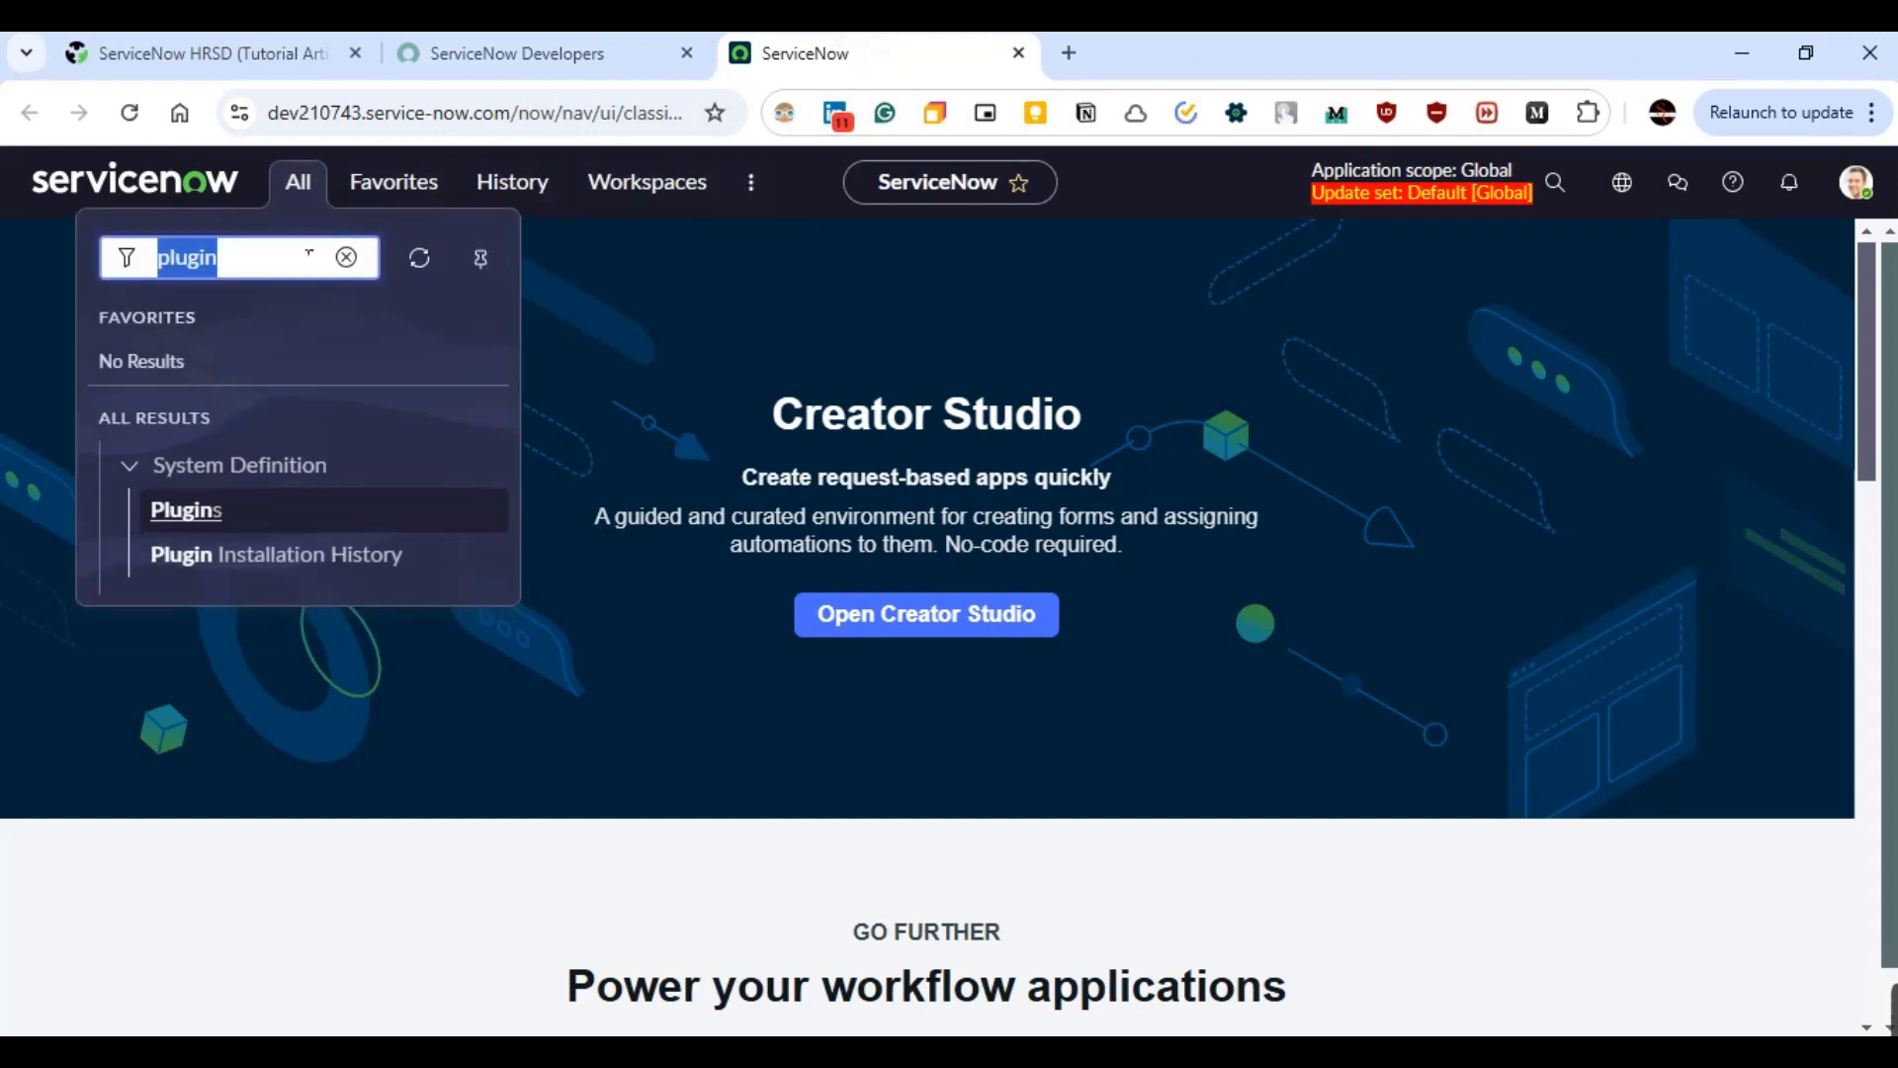
middle_click(186, 514)
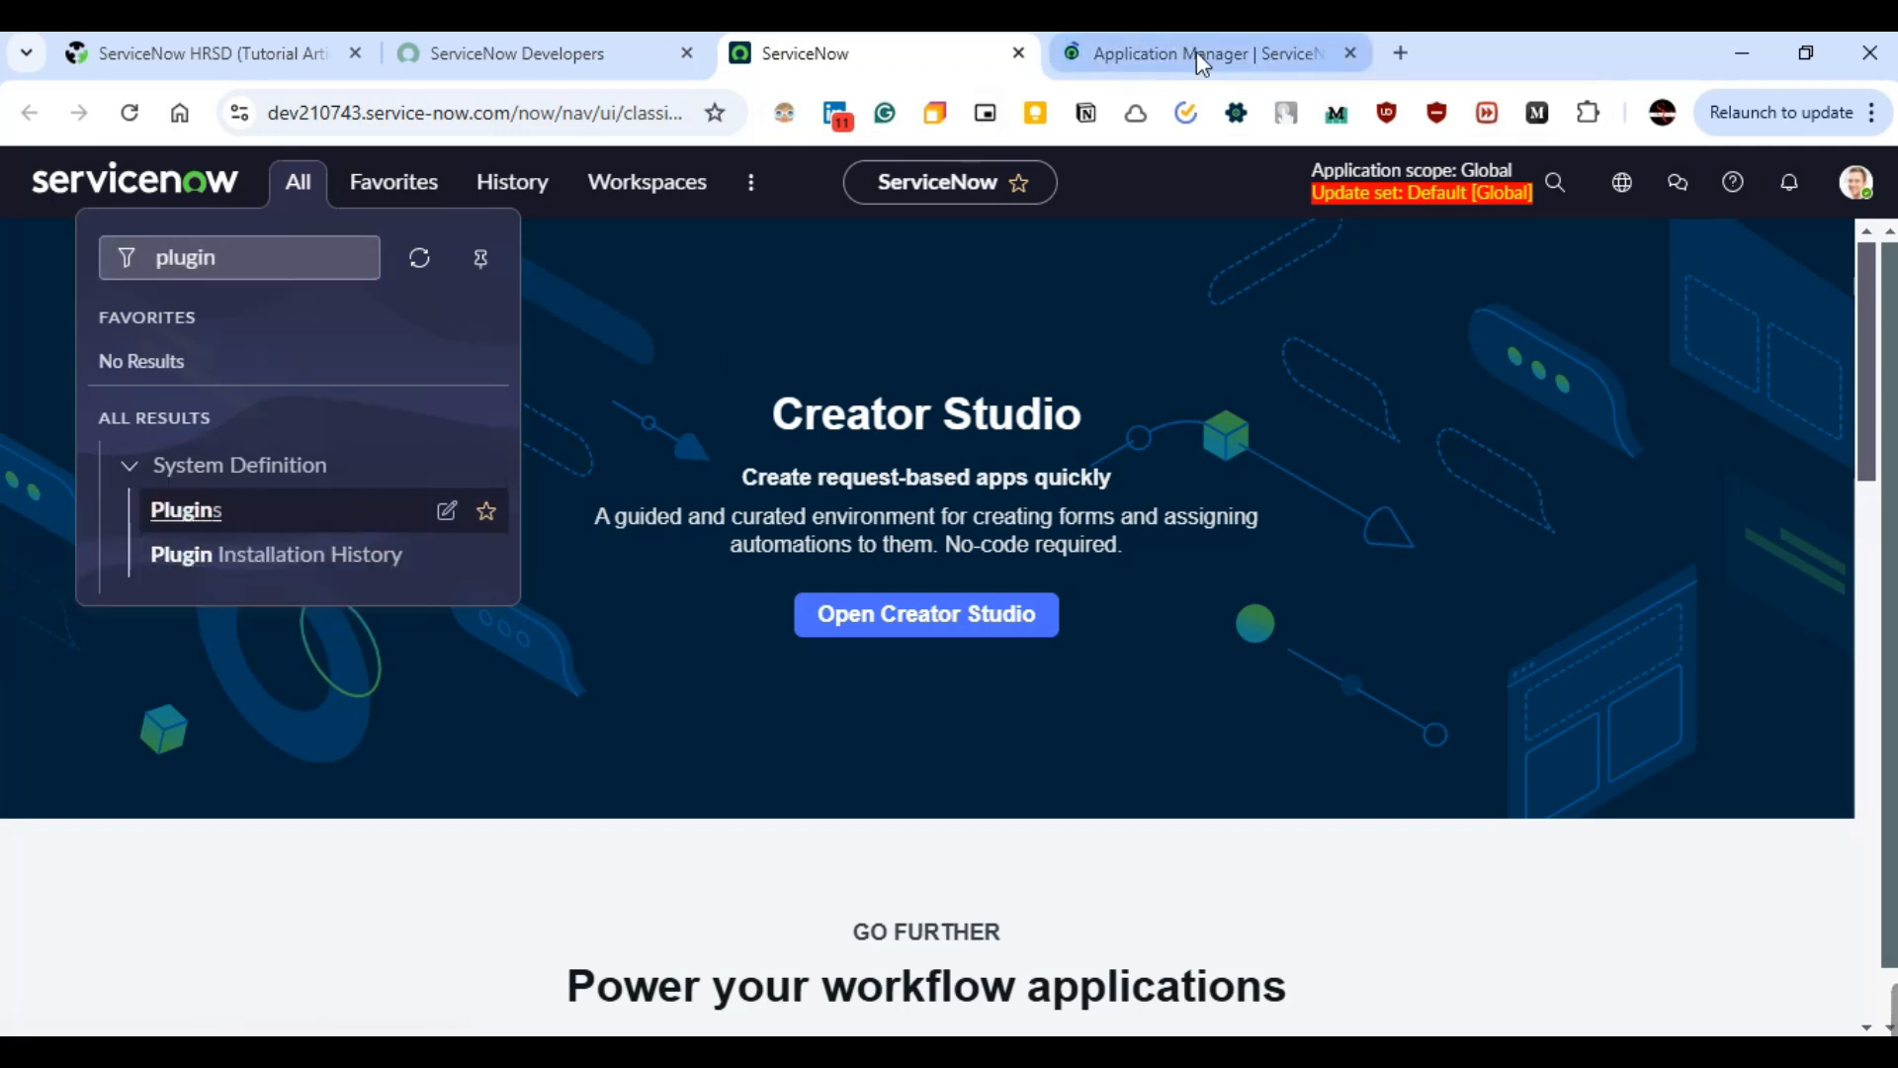
left_click(1196, 54)
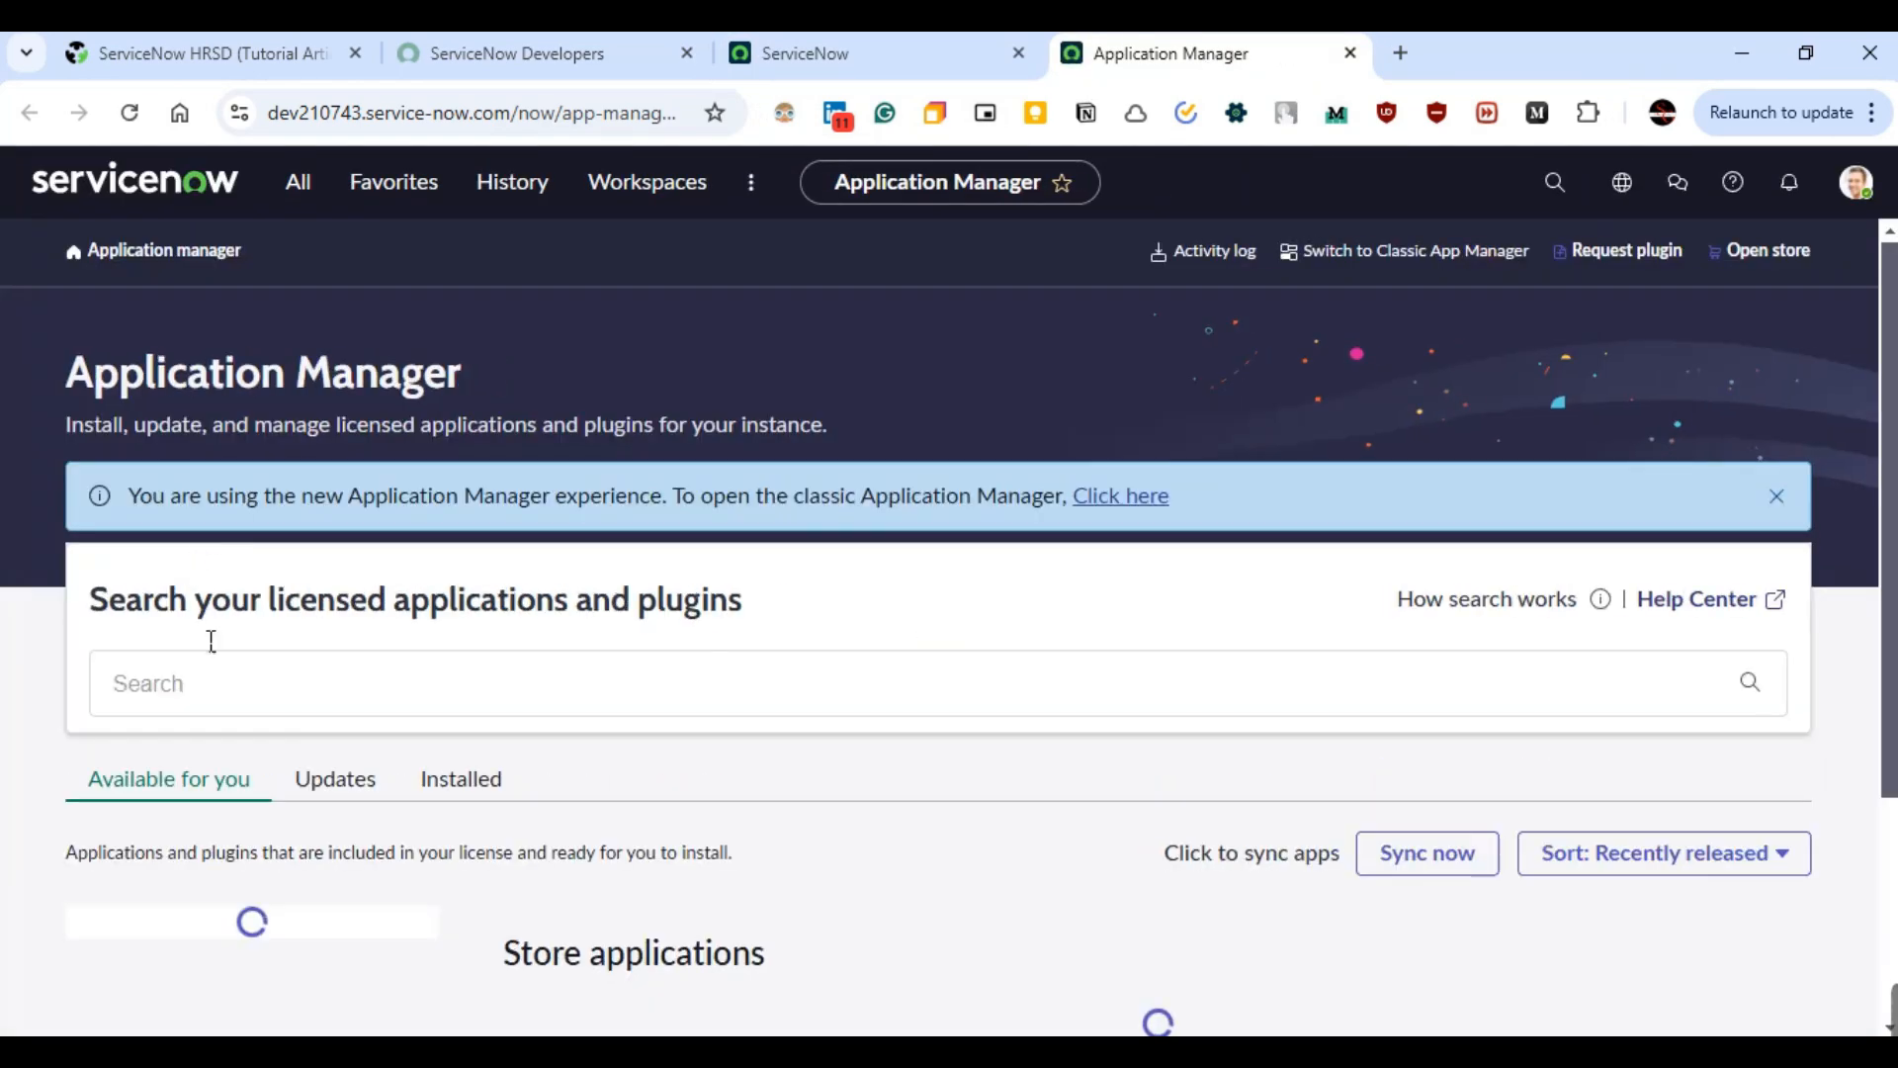
- Search the applications and plugins for com.sn_hr_core and open the Human Resources Scoped App: Core plugin
left_click(193, 681)
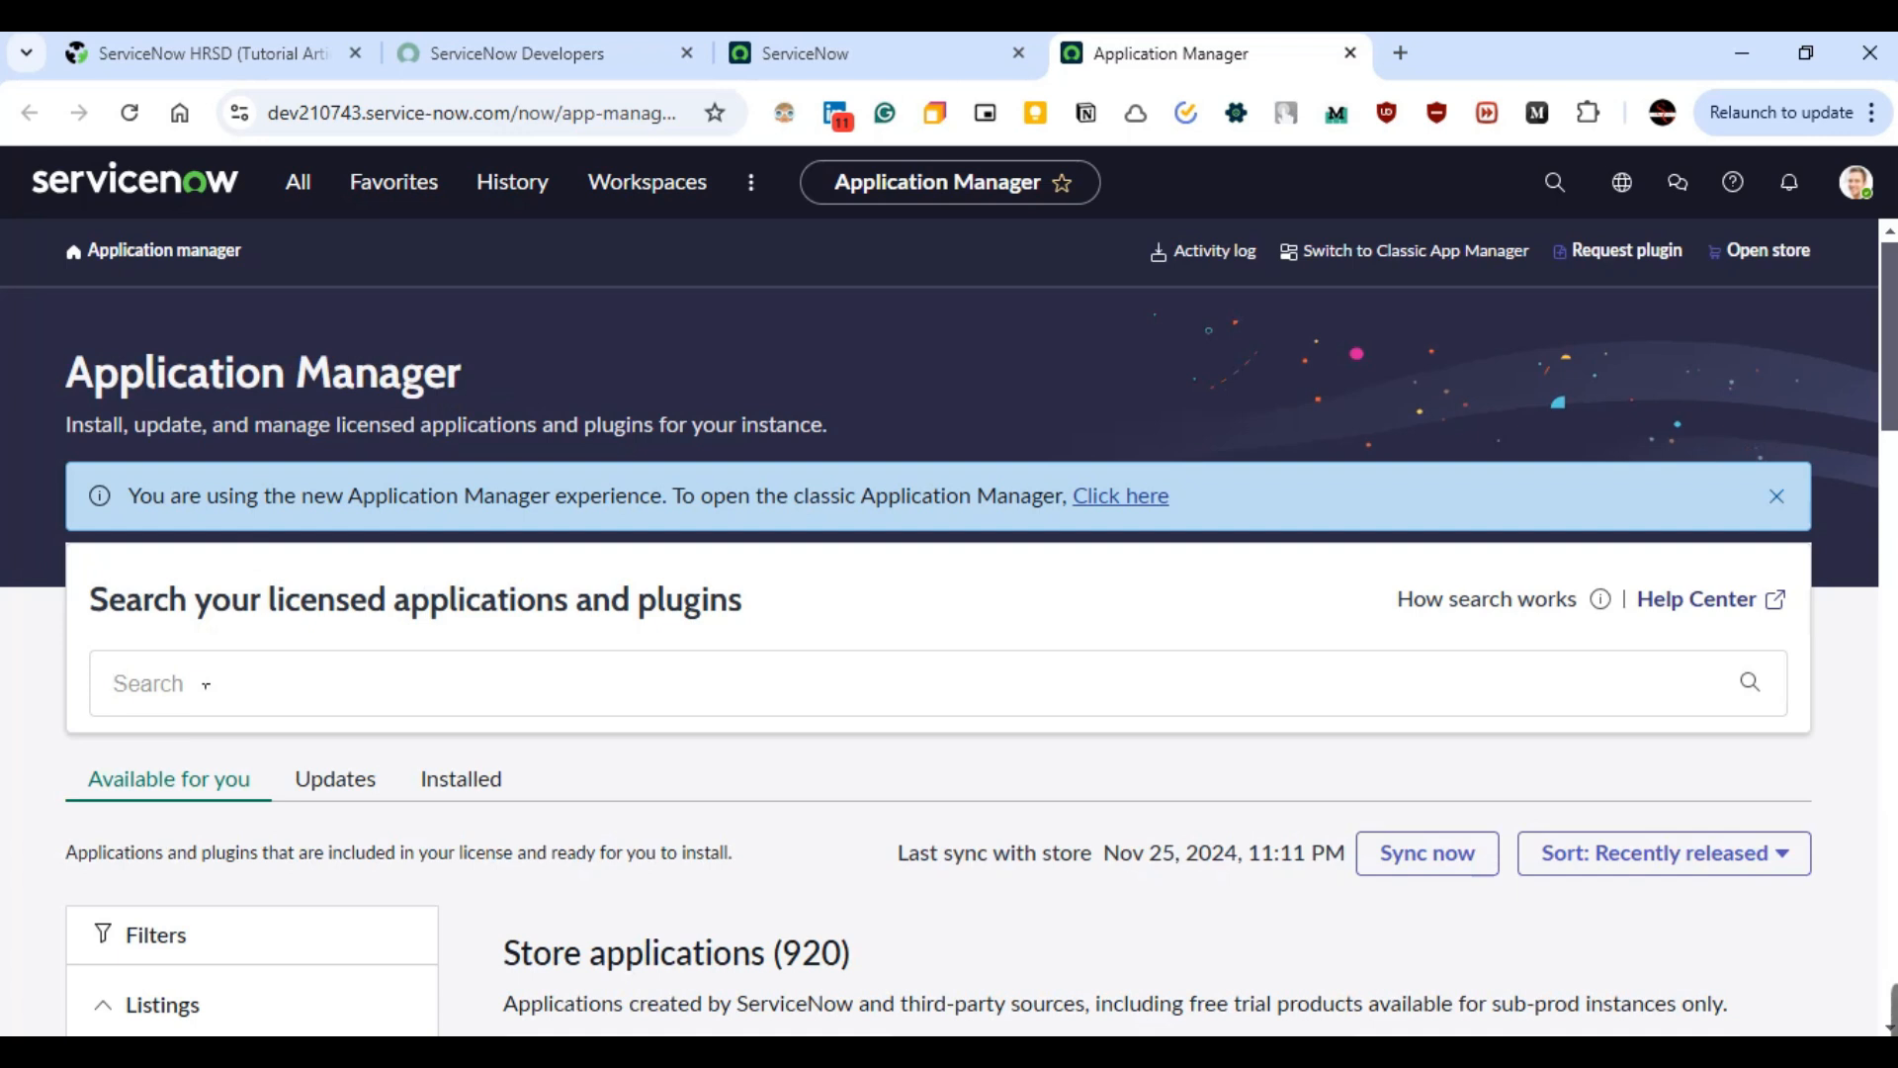
type("com.sn_hr_core")
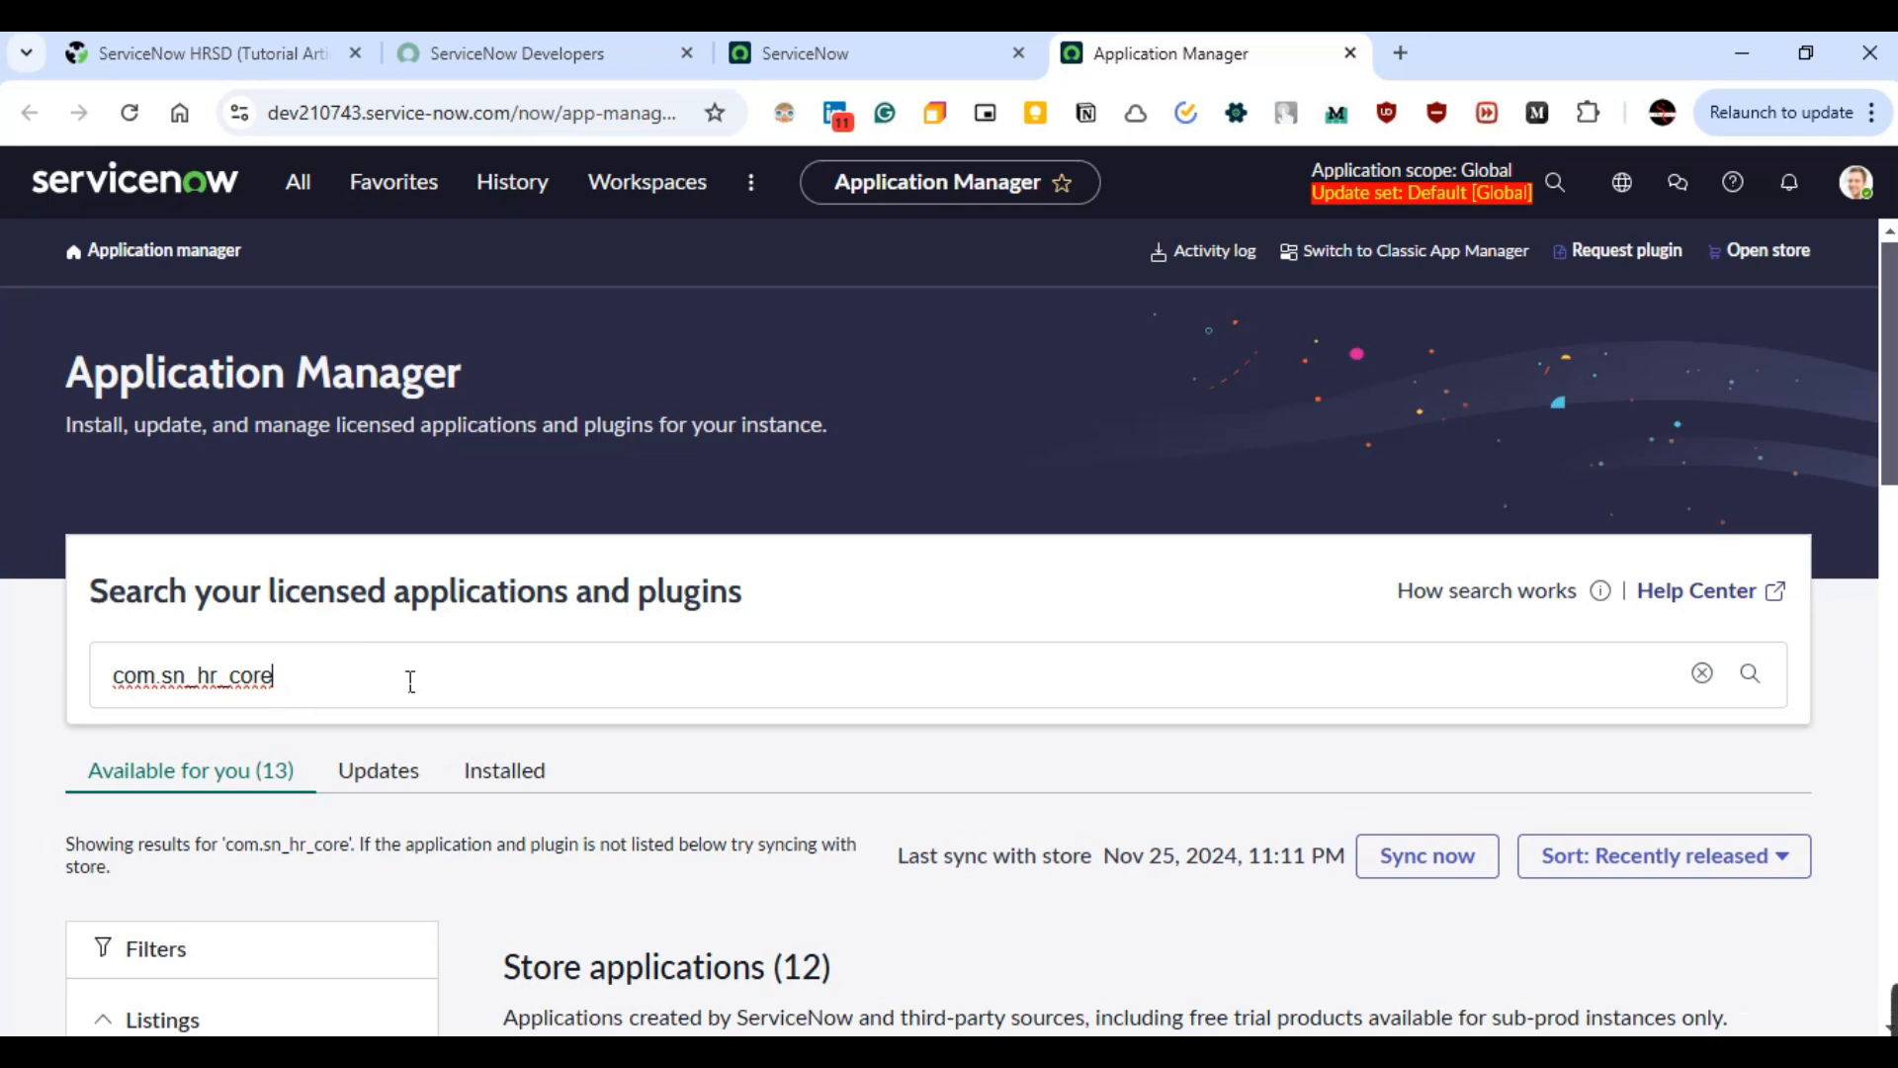
scroll(918, 655, "down", 15)
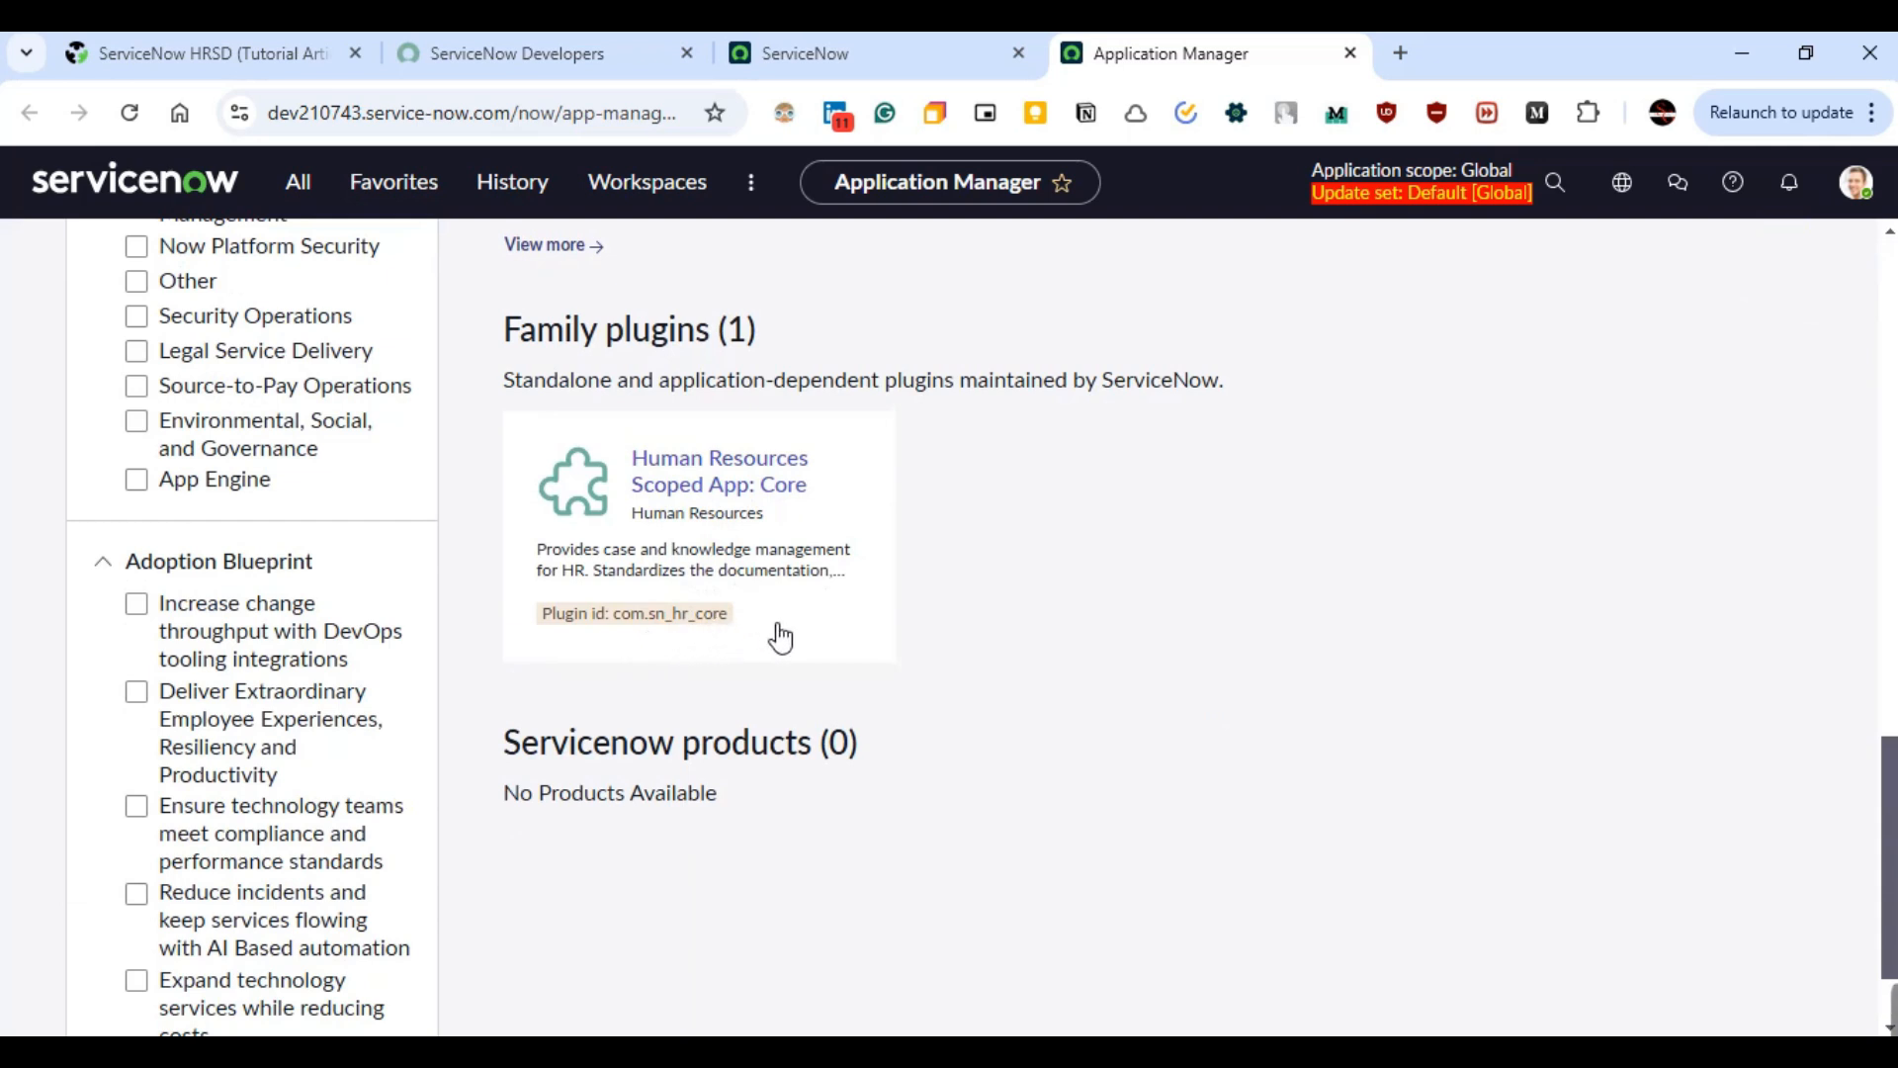
left_click(697, 487)
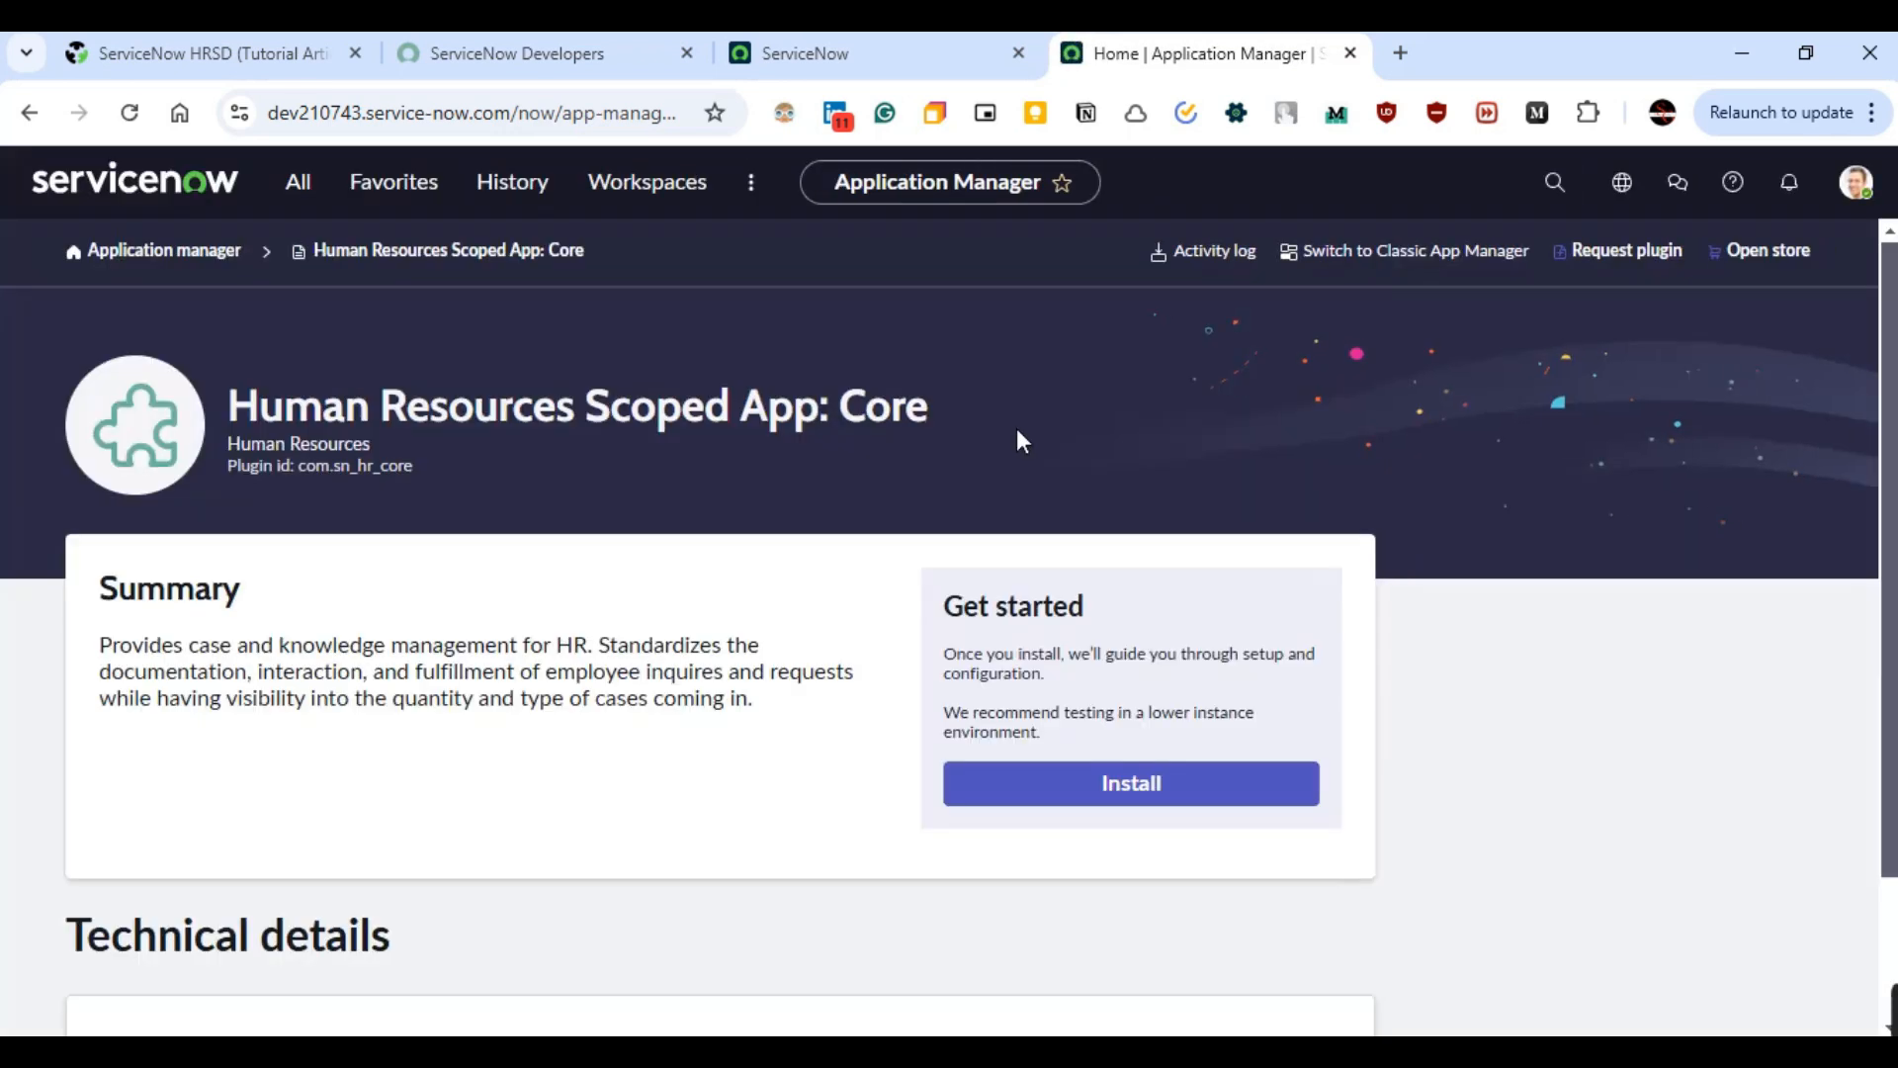
- Install the Human Resources Scoped App: Core plugin immediately, with demo data loaded
scroll(1113, 696, "down", 2)
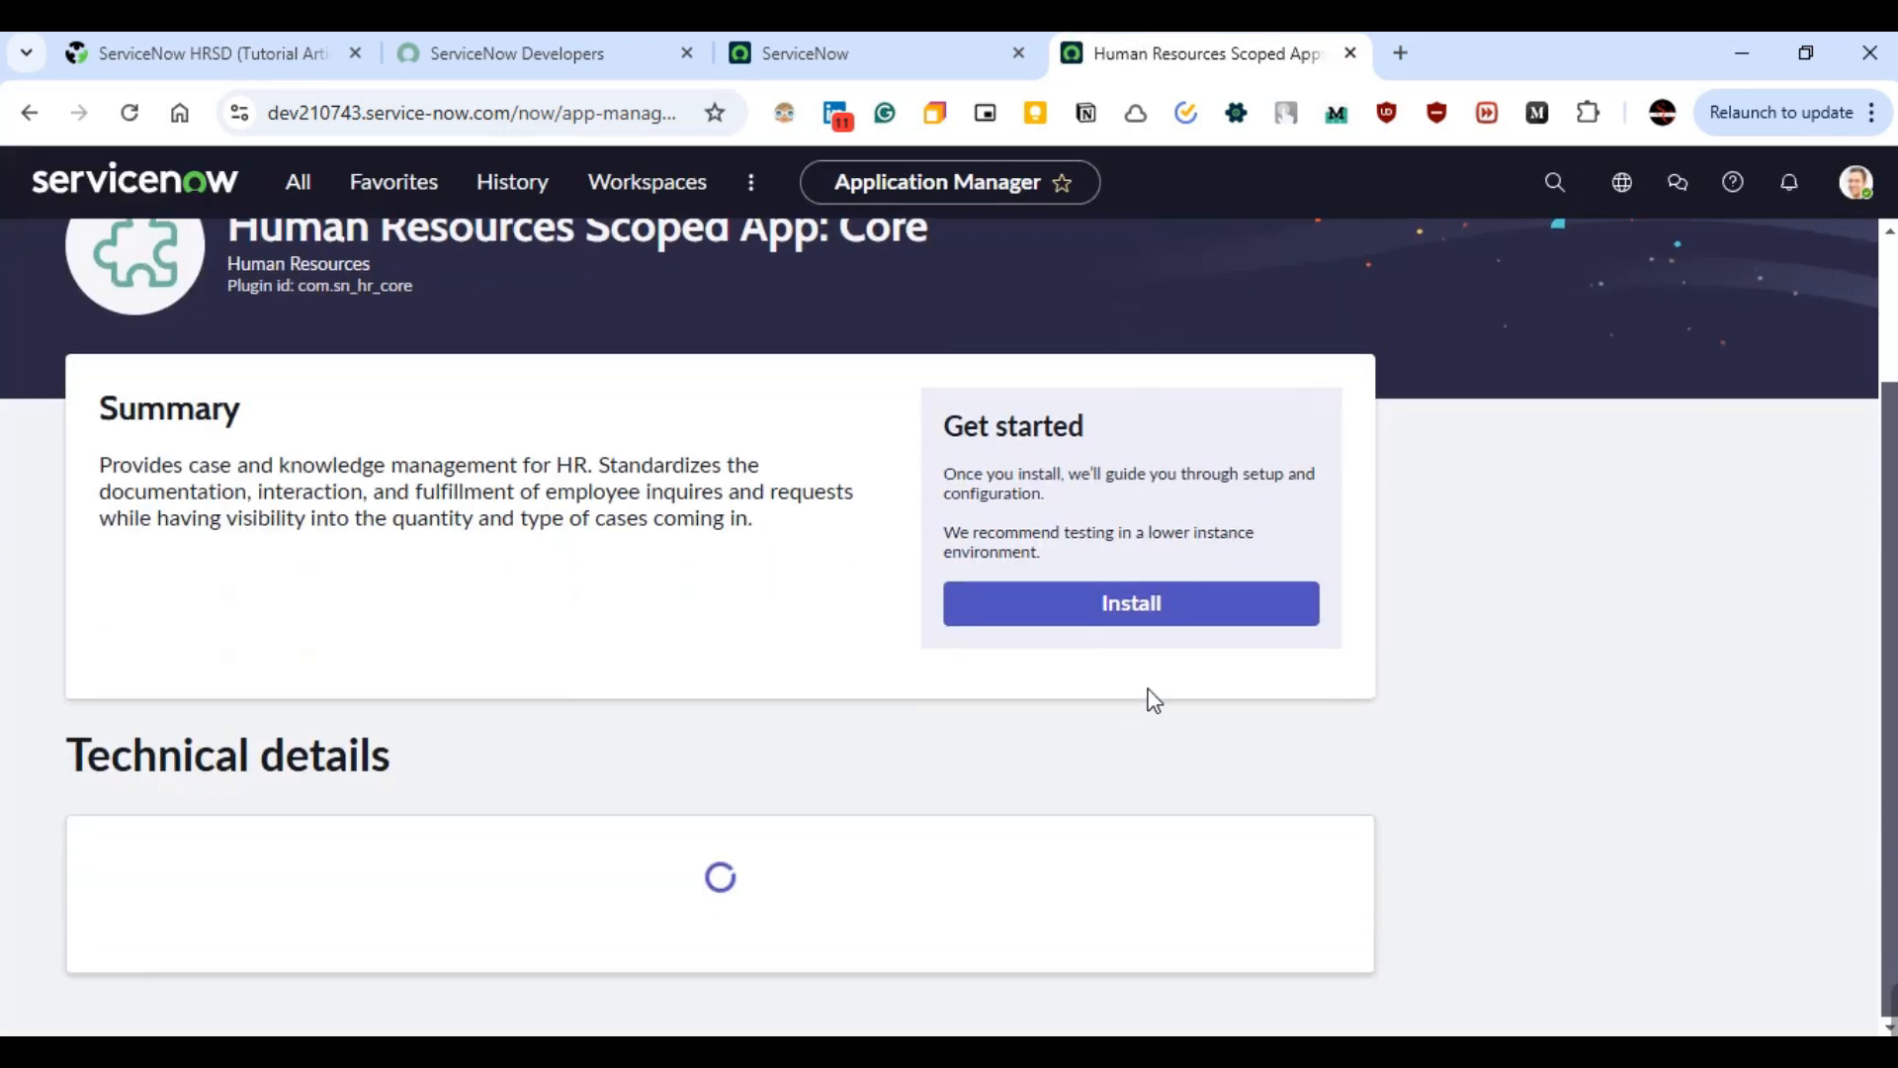
left_click(1139, 611)
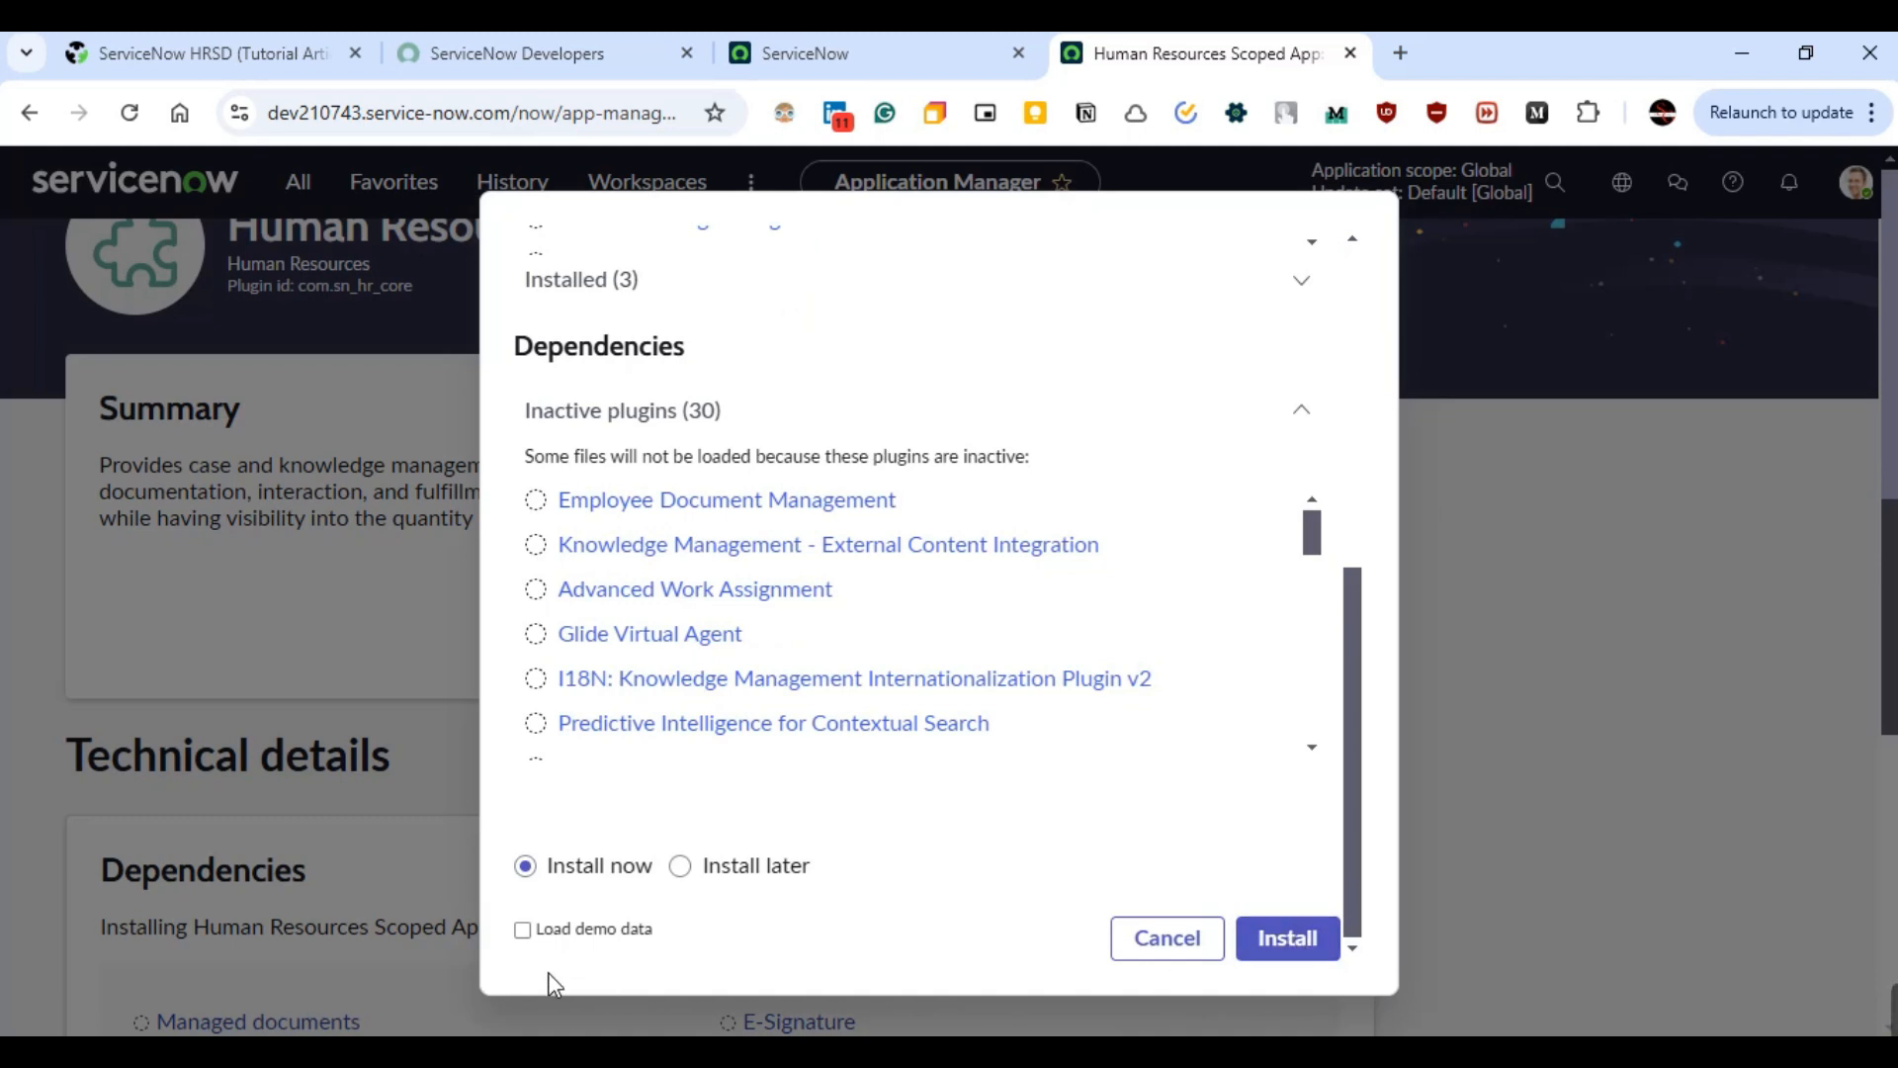
left_click(523, 929)
left_click(1303, 945)
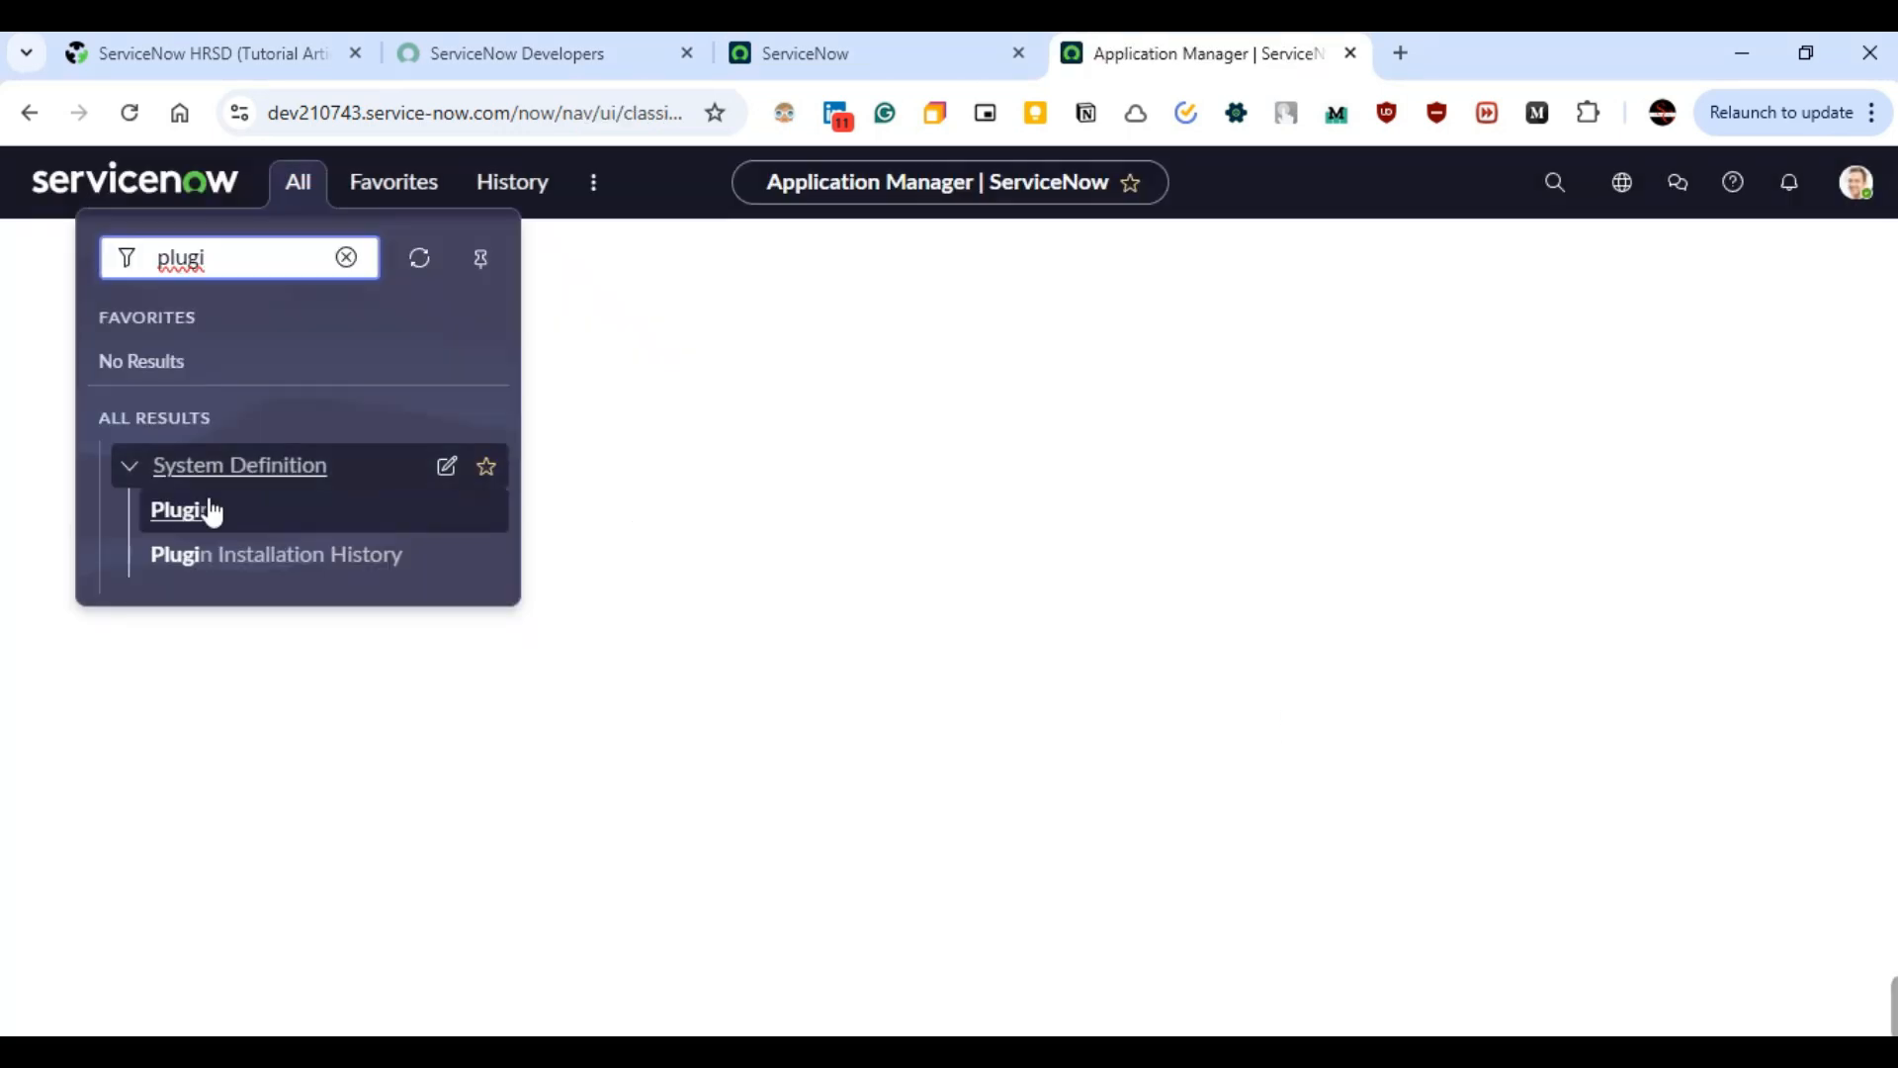
- Reopen the Plugins module, and consult the HR modules table in Paint before returning to the browser
left_click(208, 514)
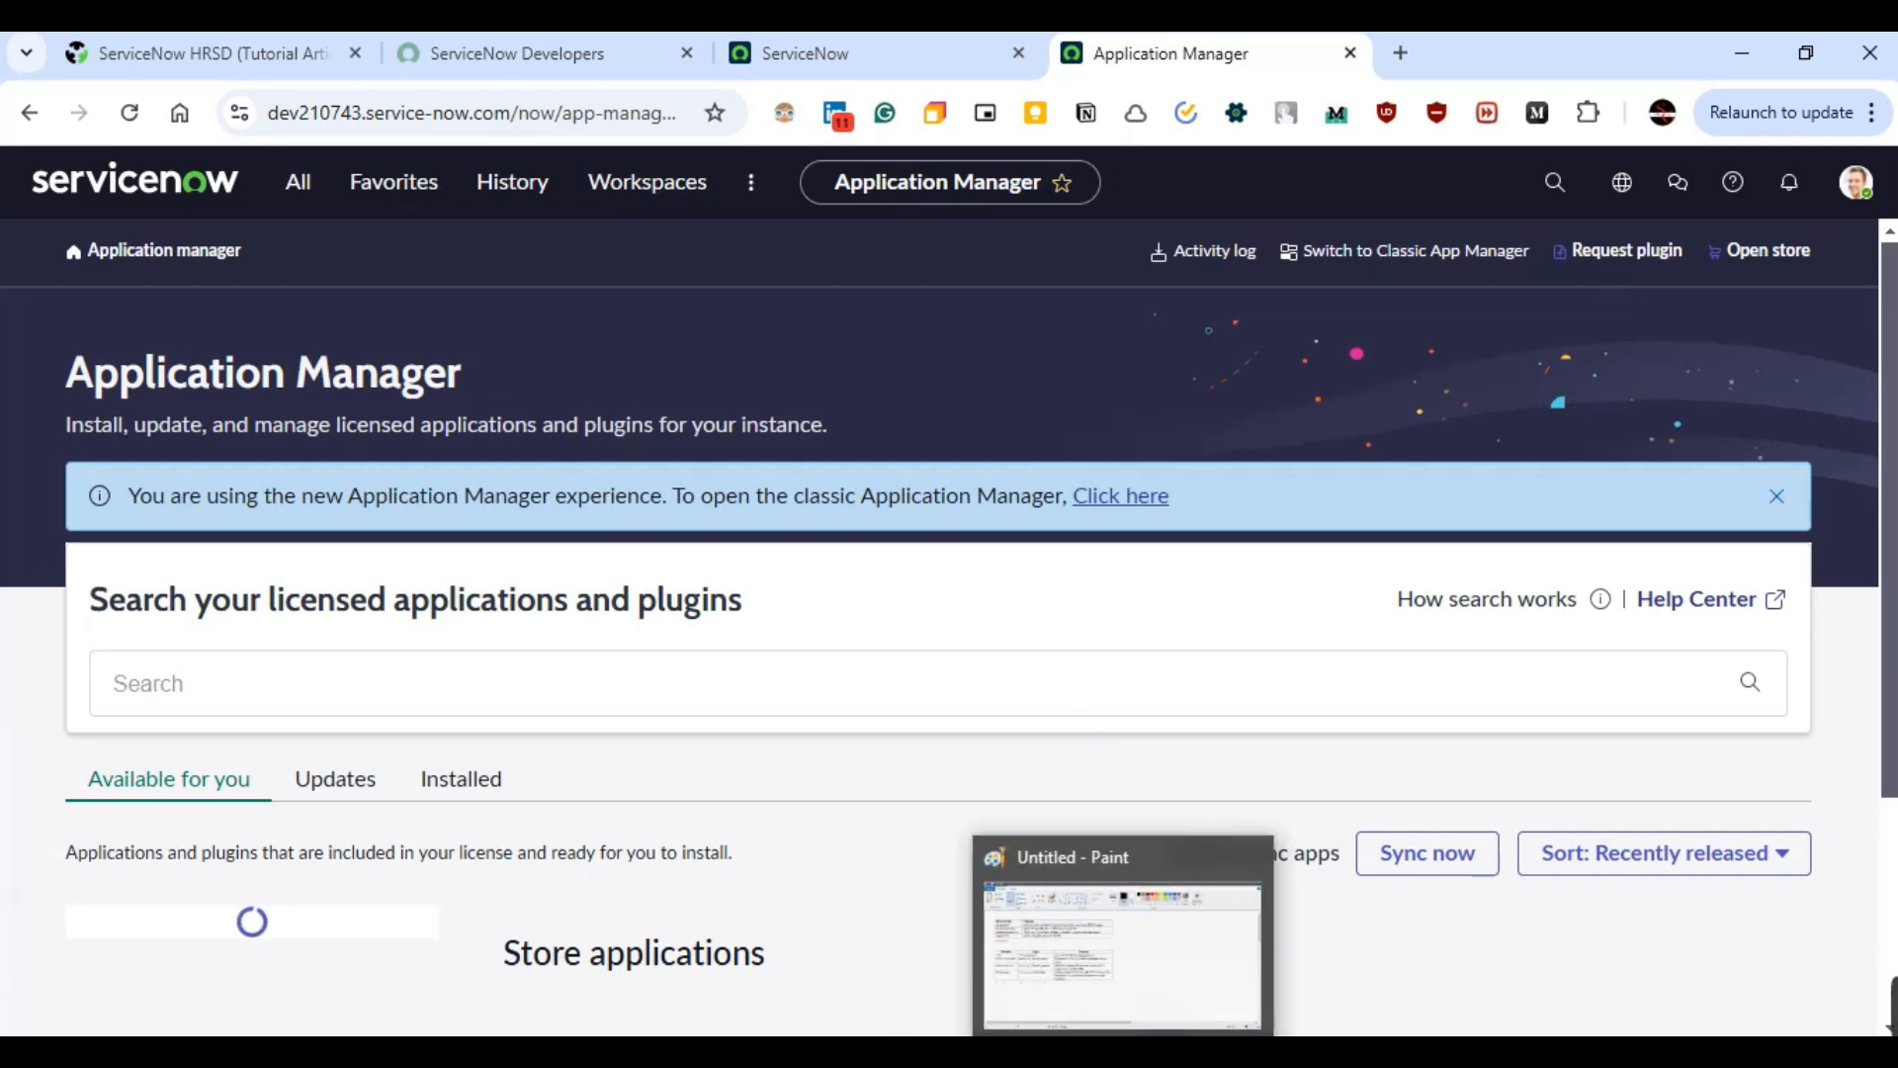
left_click(1123, 955)
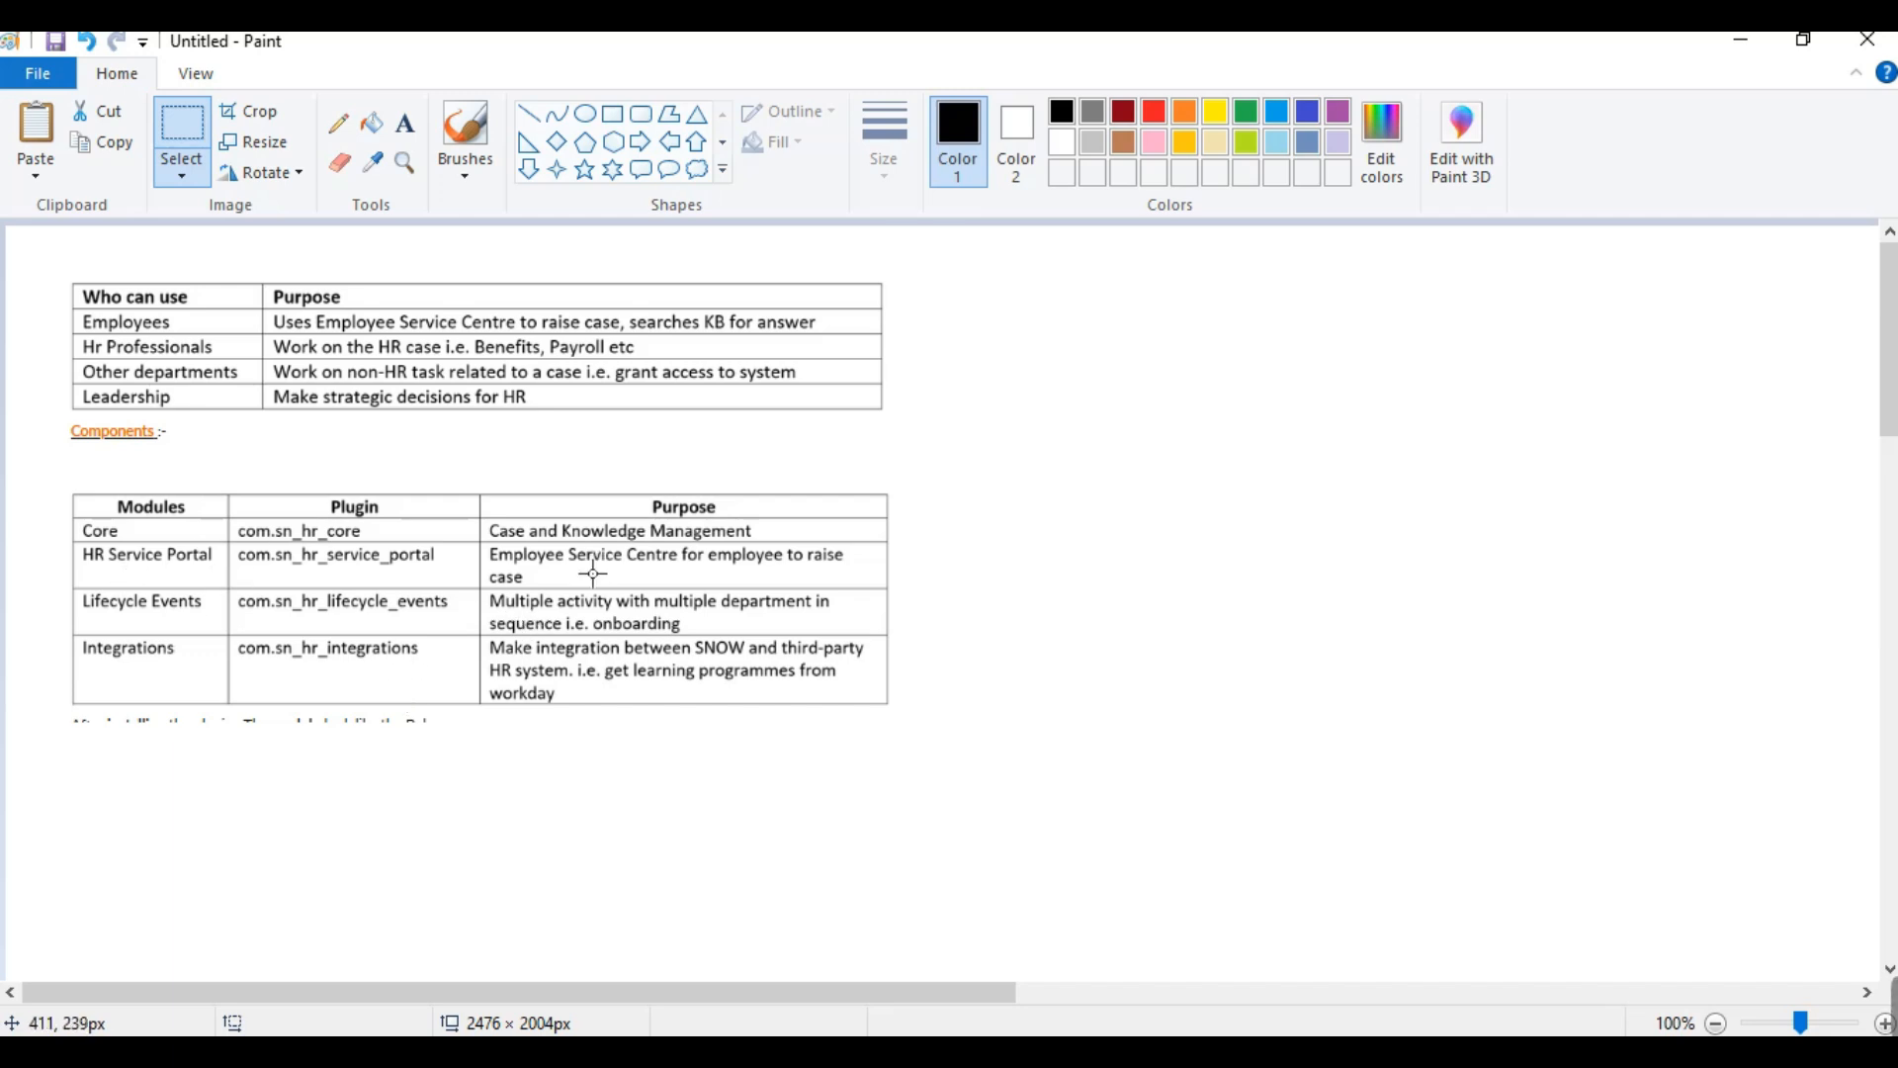
key("alt+Tab")
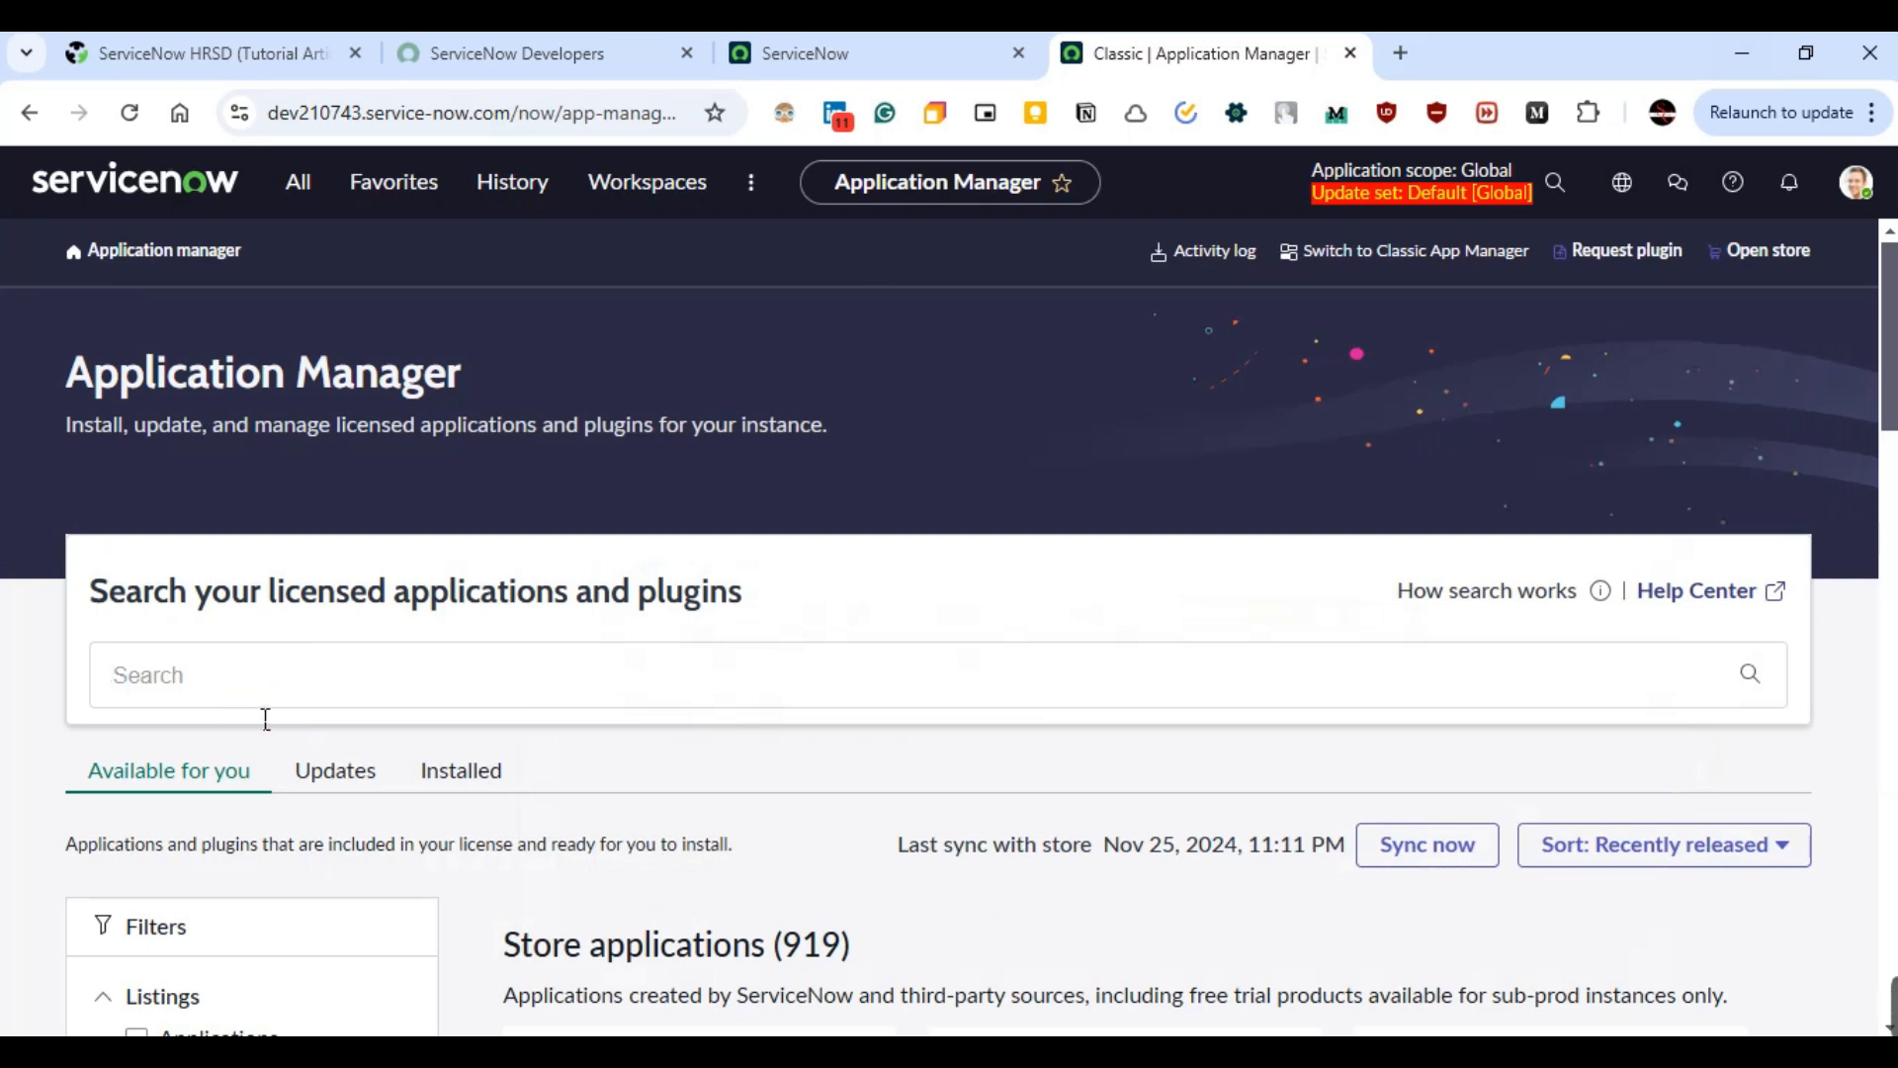
- Search the licensed applications and plugins for sn_ex_sp and look through the available applications
type("sn_ex_sp")
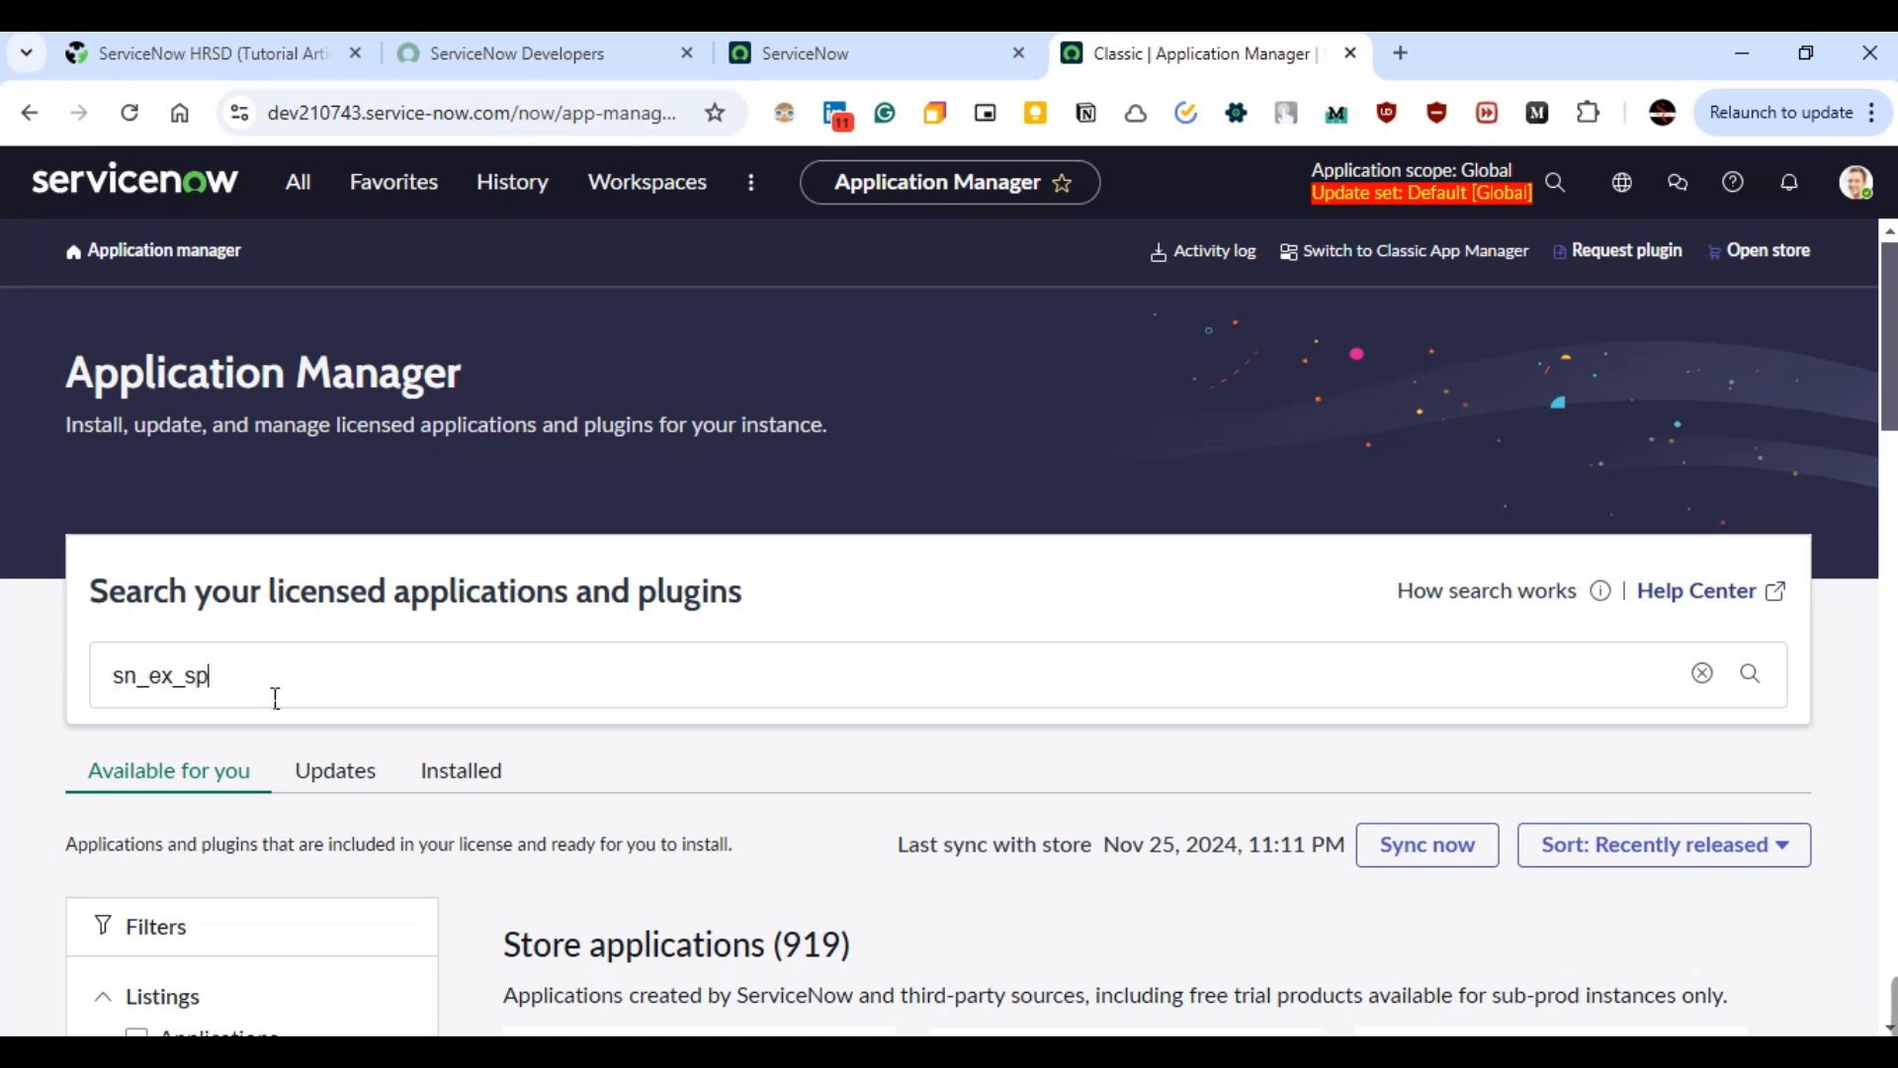
key("Return")
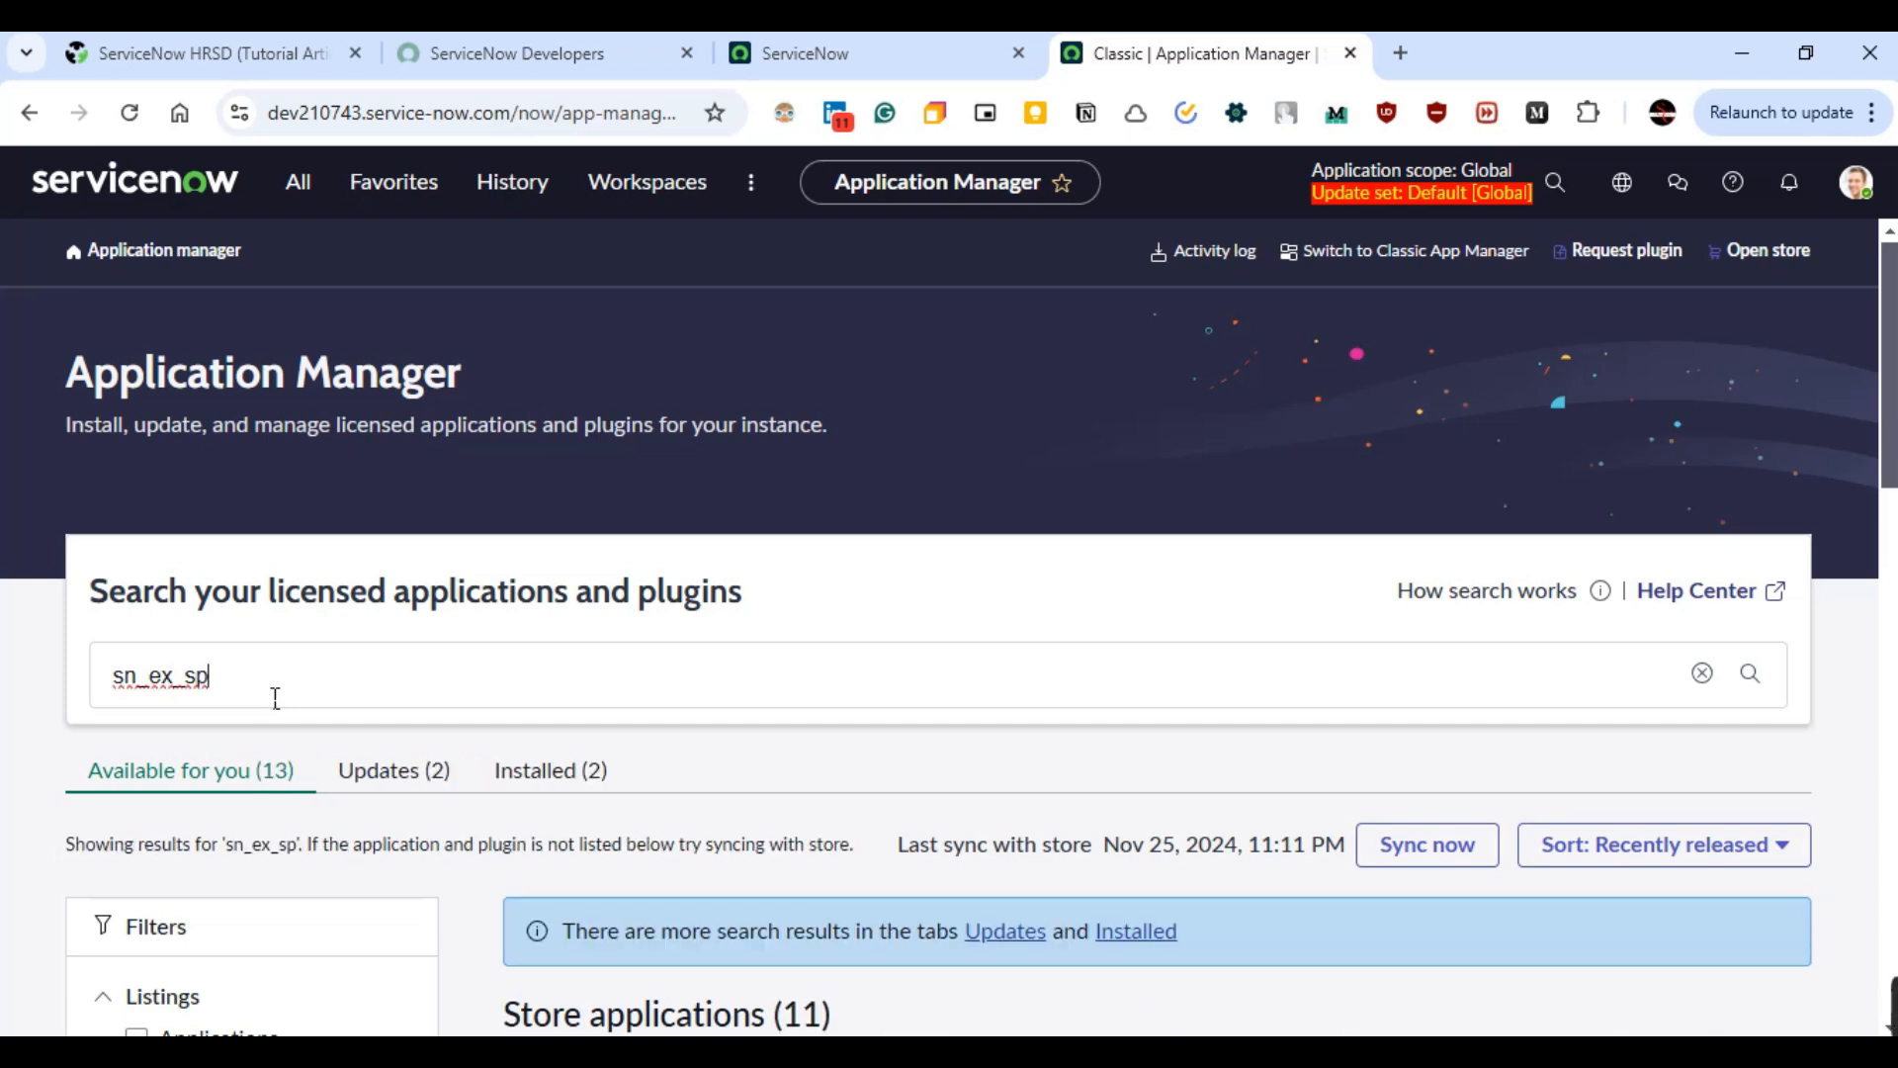
scroll(692, 327, "down", 10)
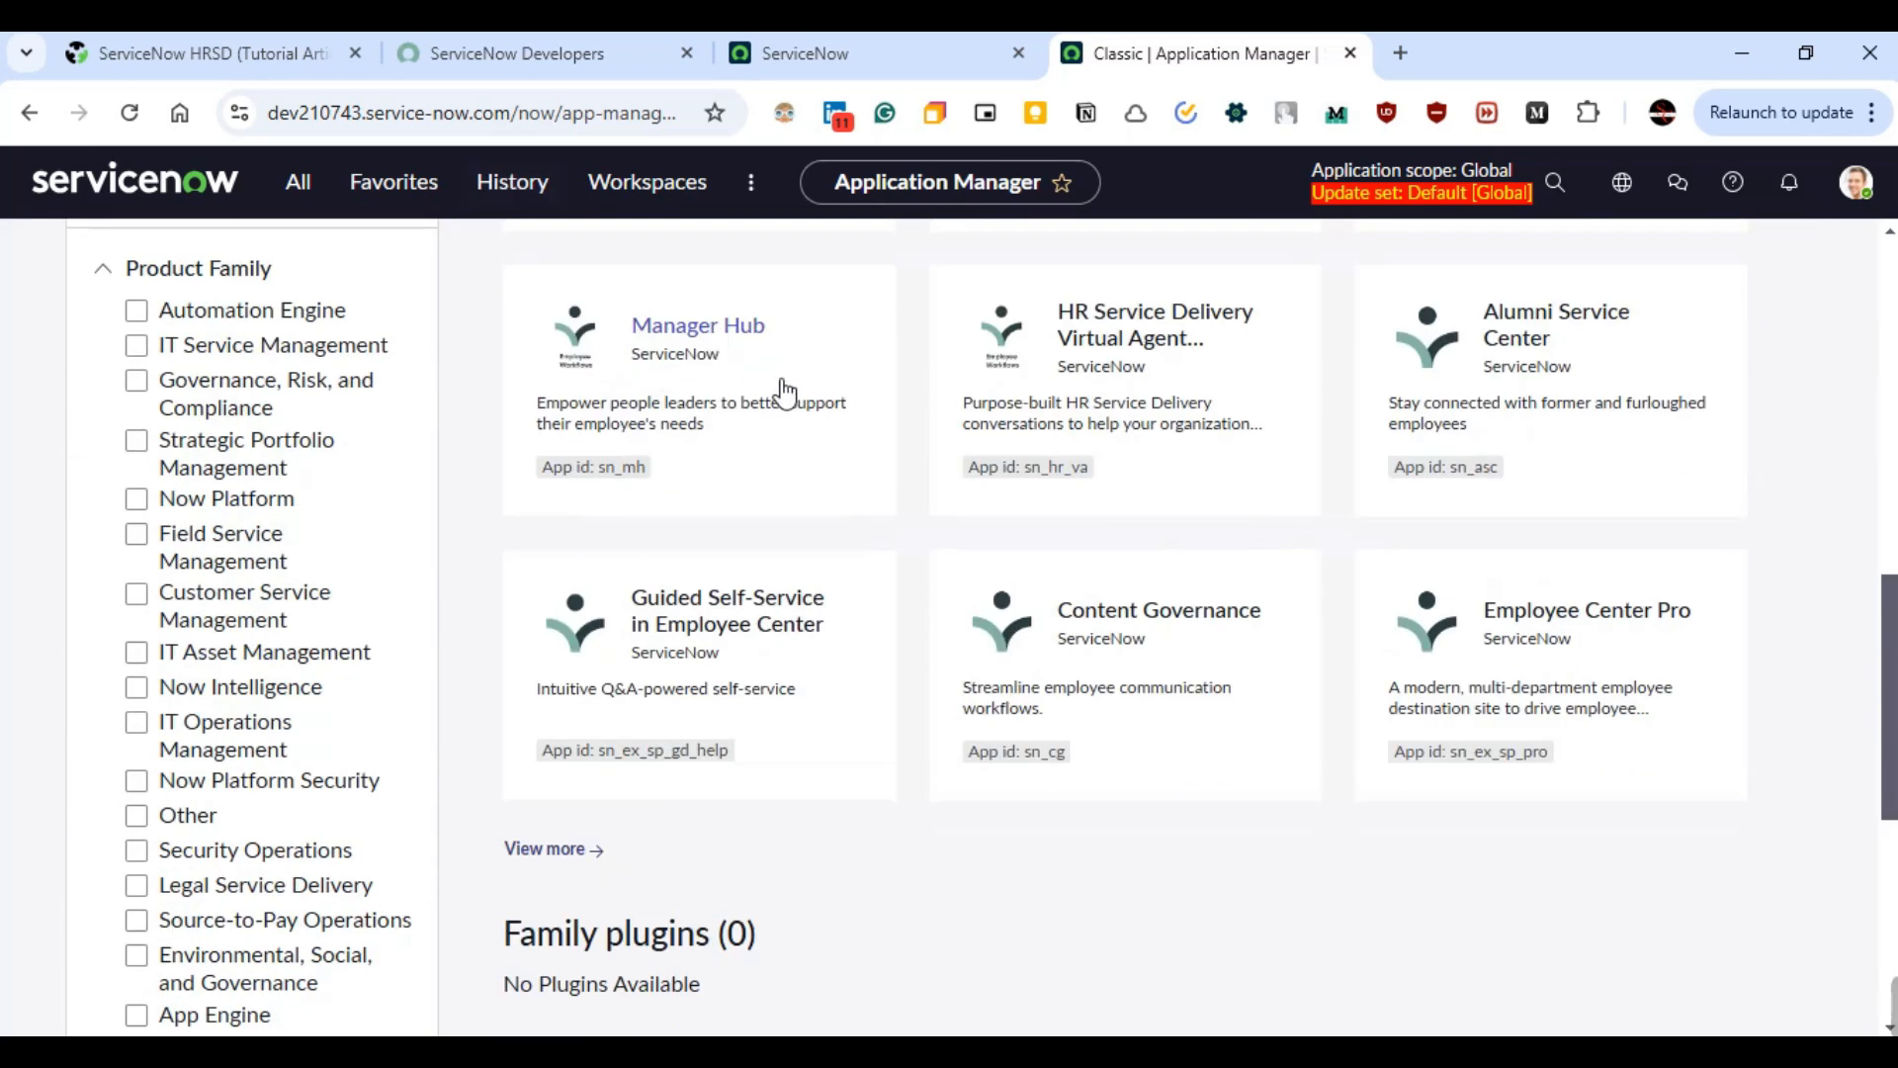
scroll(757, 381, "down", 5)
scroll(767, 400, "up", 10)
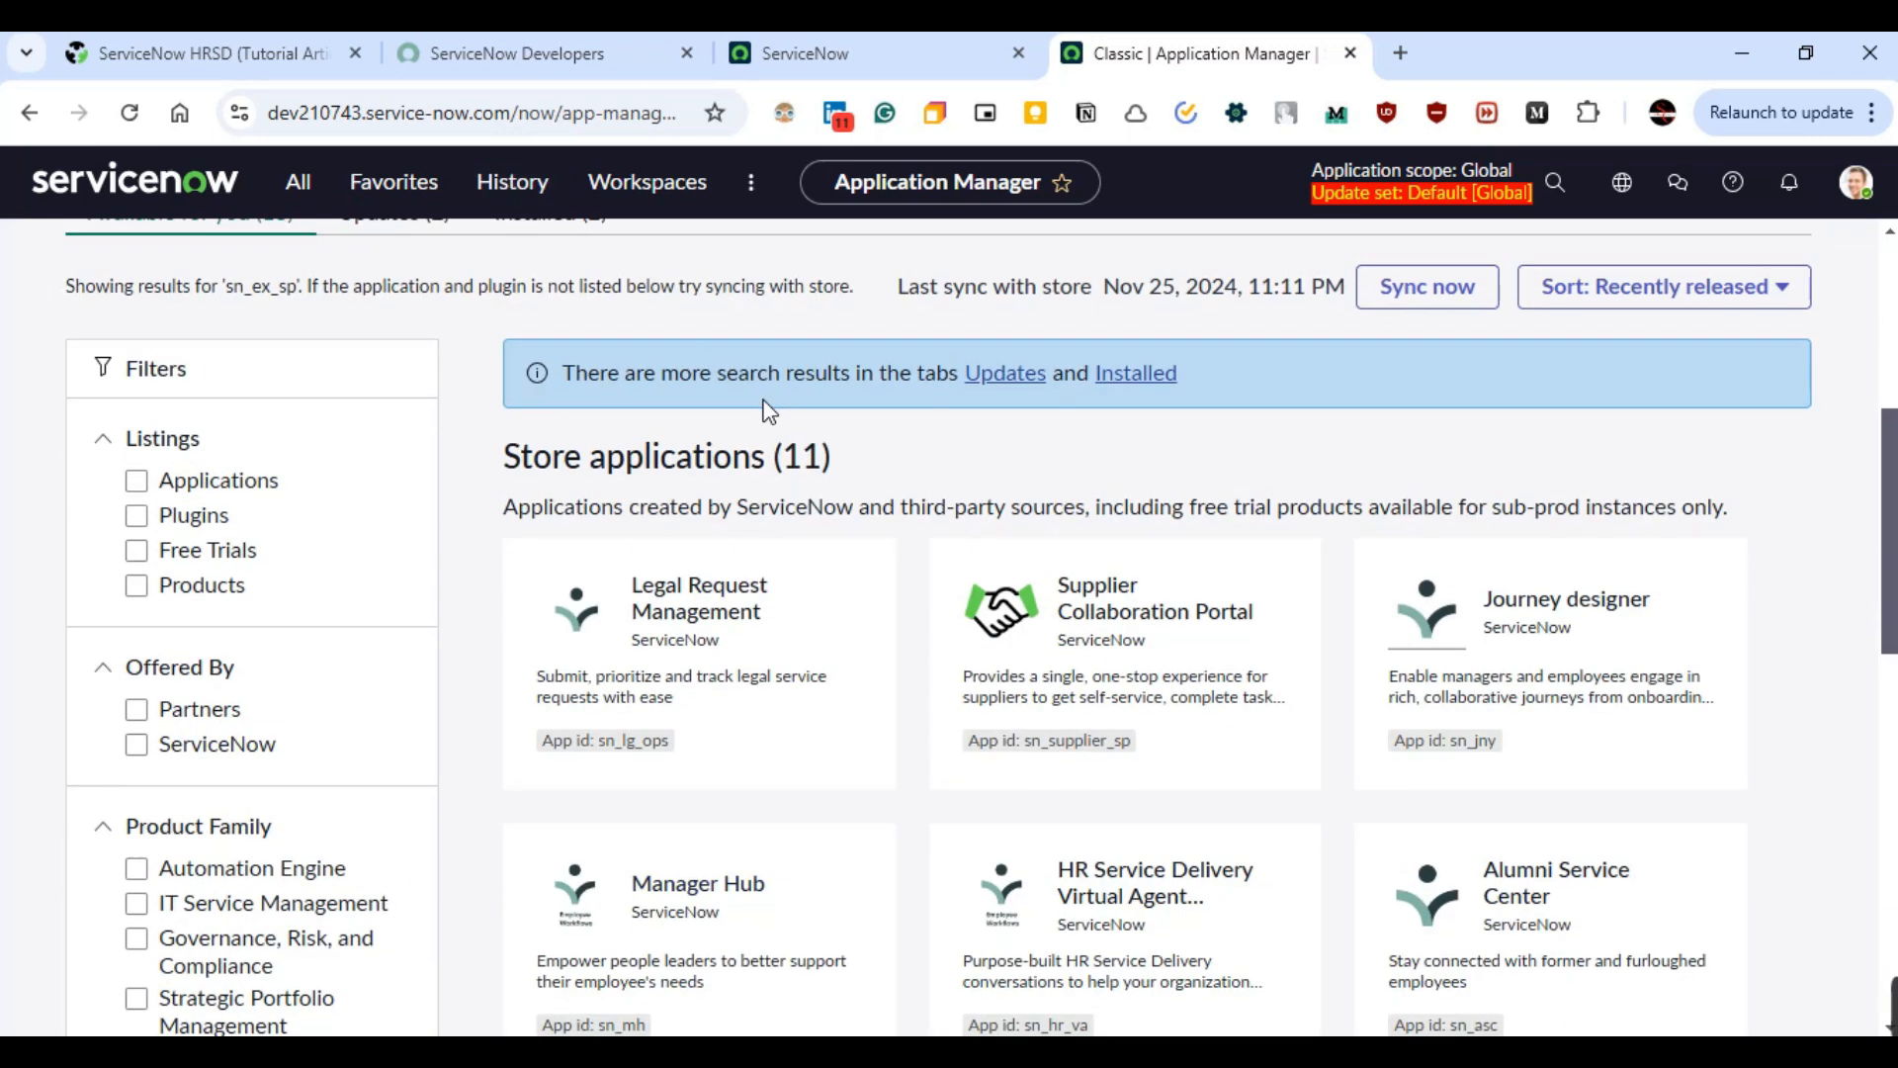
scroll(890, 447, "up", 5)
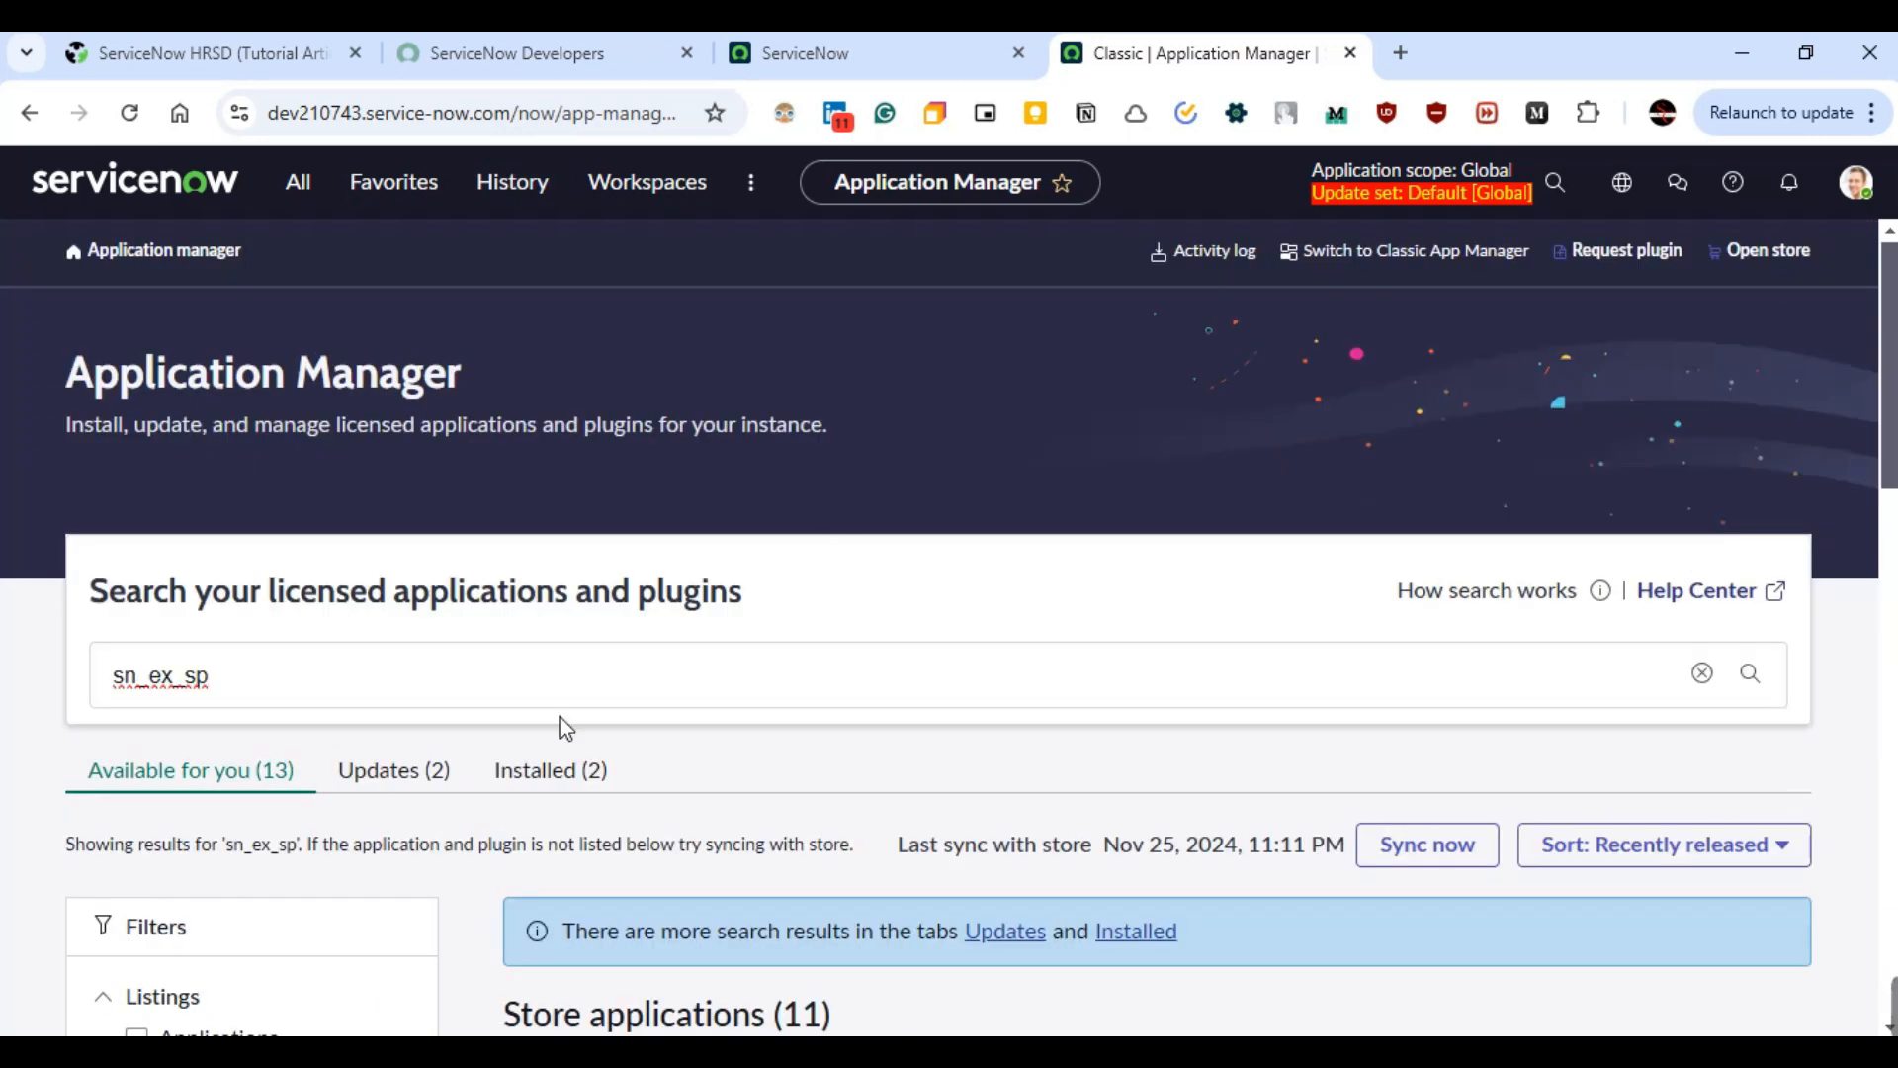
- Show the installed applications matching the search and open the Employee Center details
left_click(534, 770)
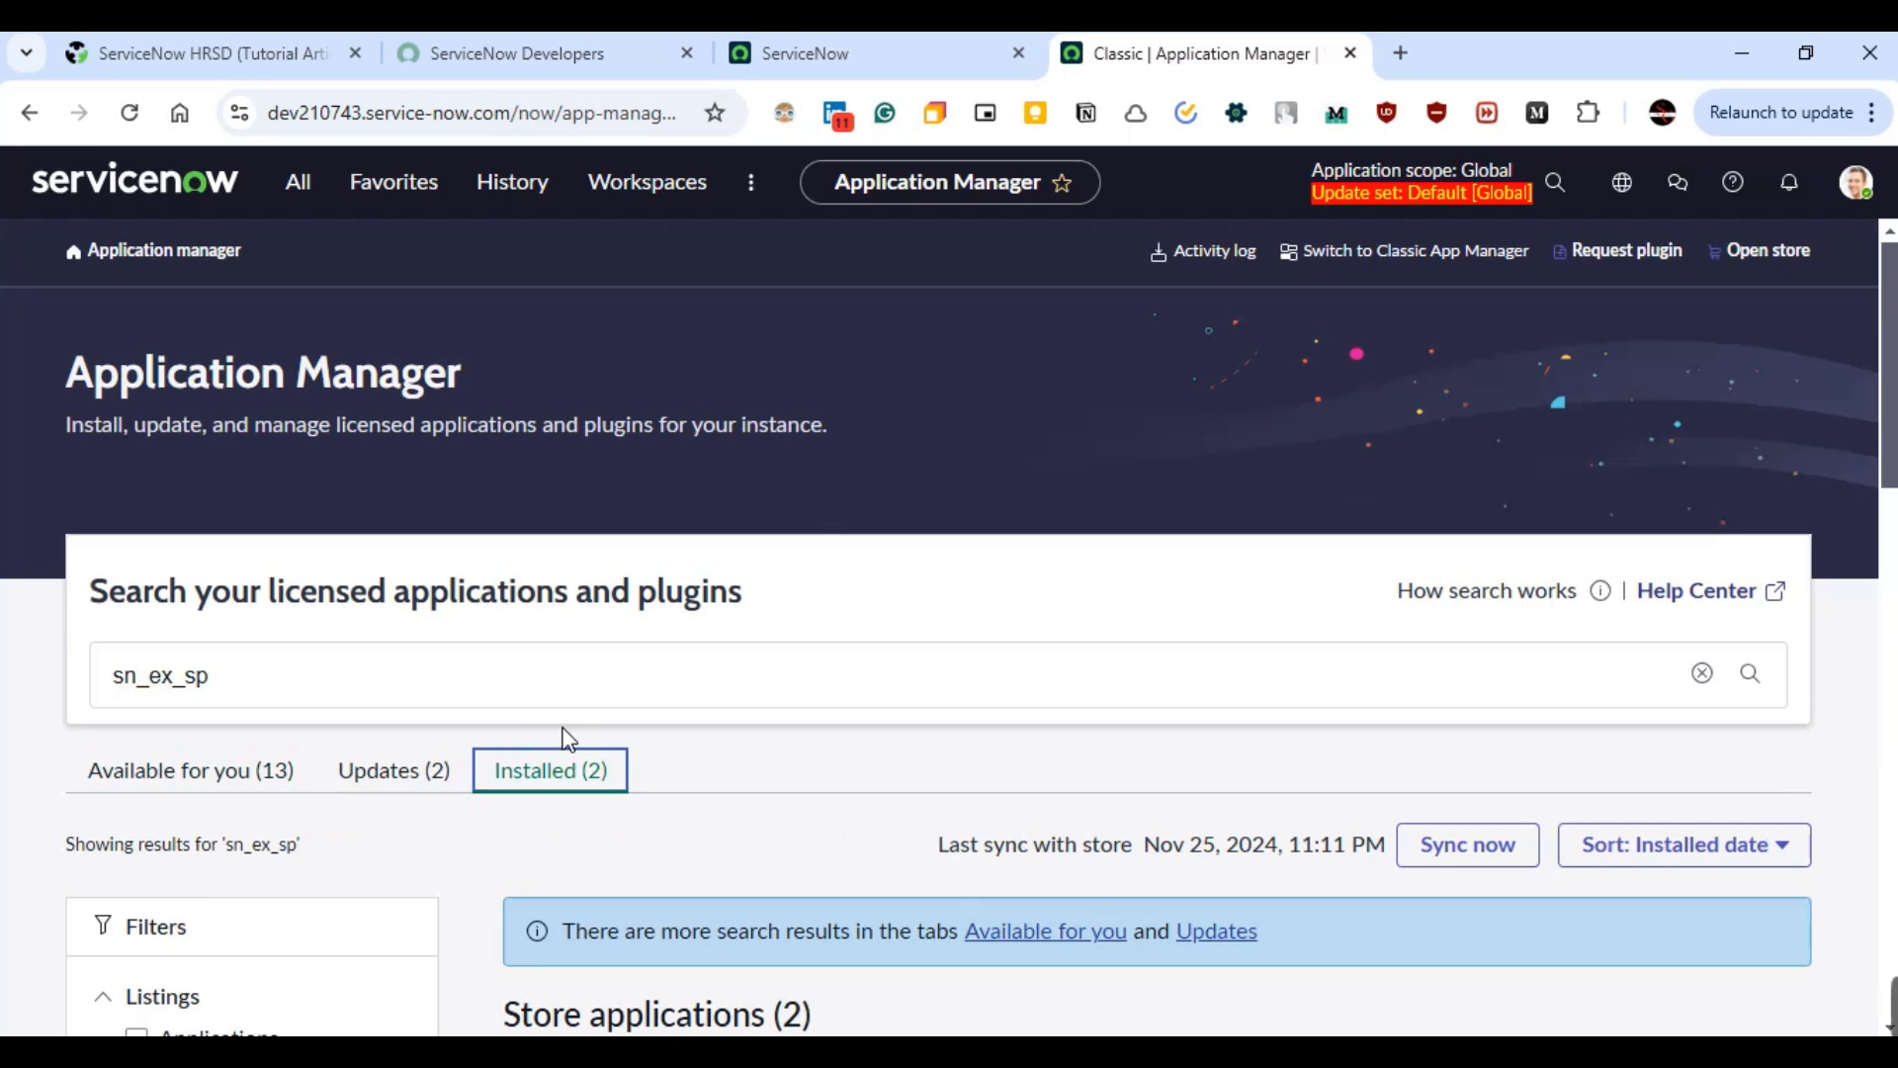
scroll(568, 740, "down", 5)
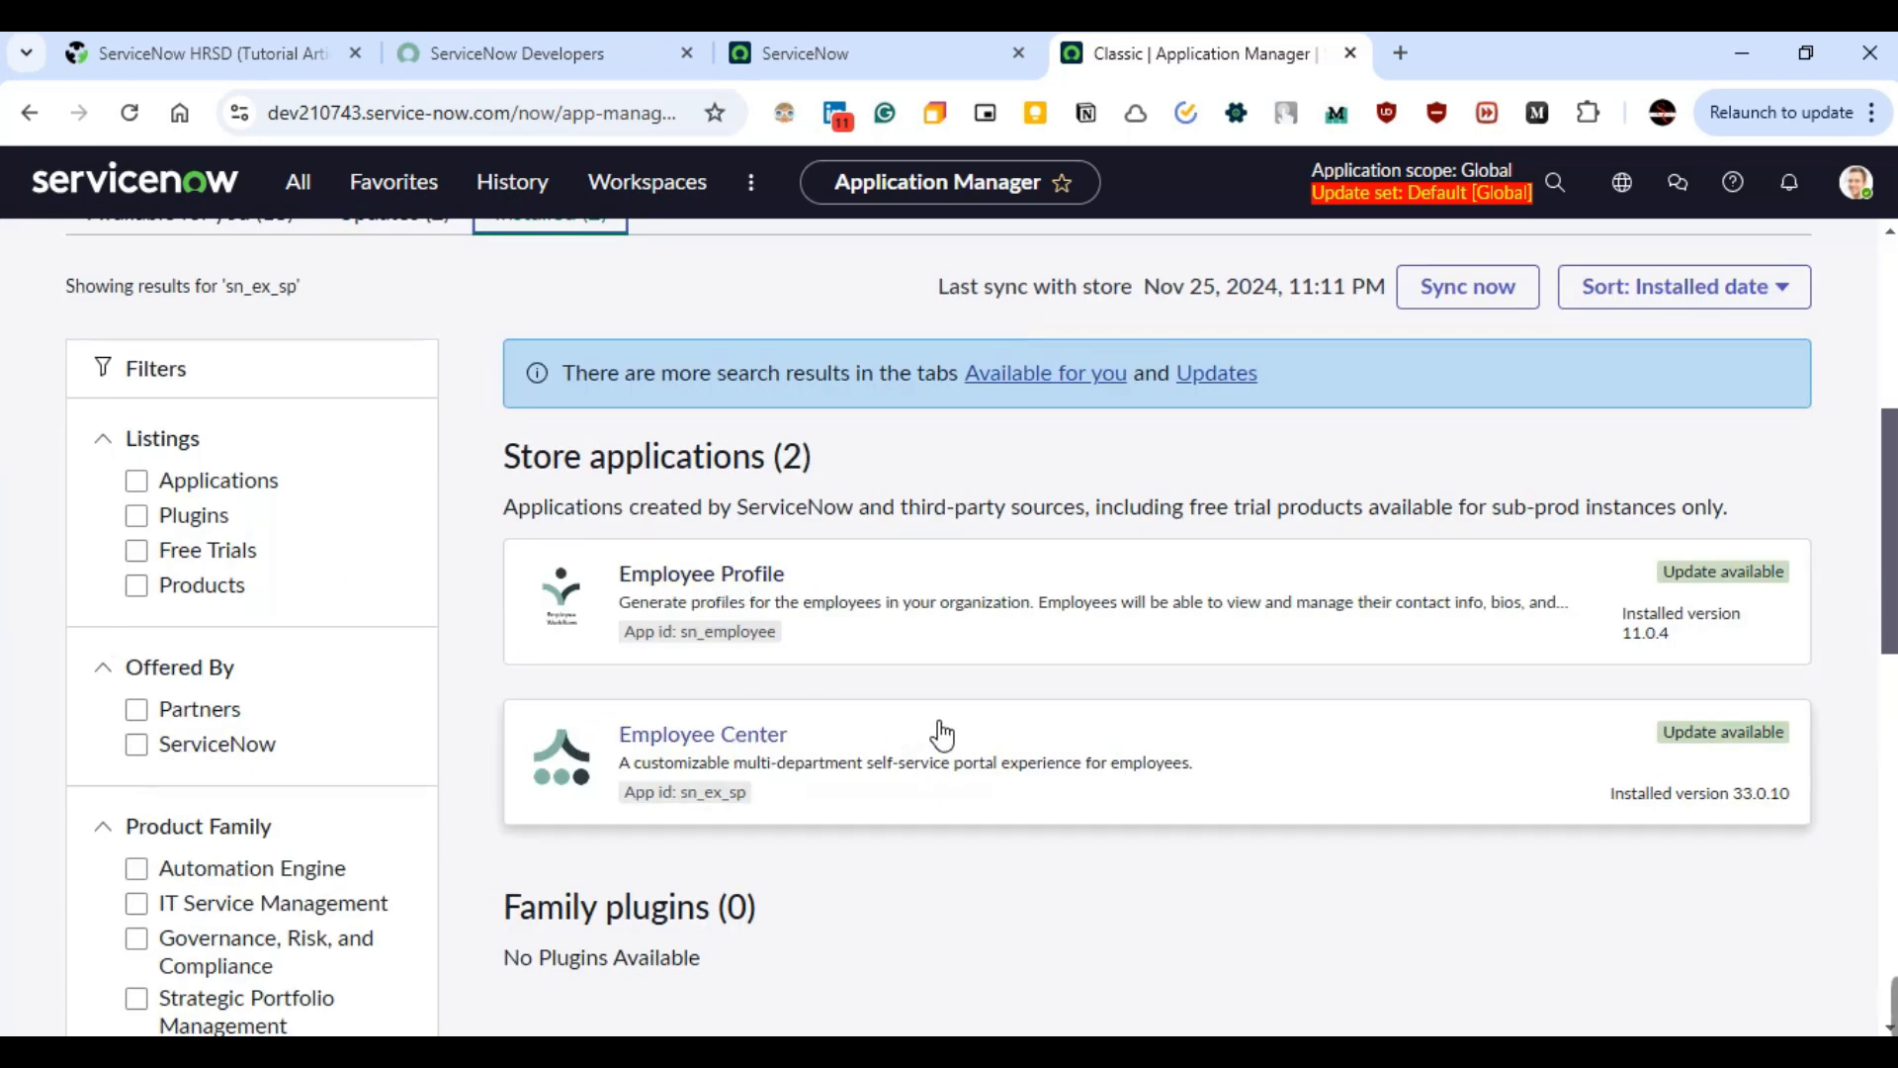
left_click(736, 736)
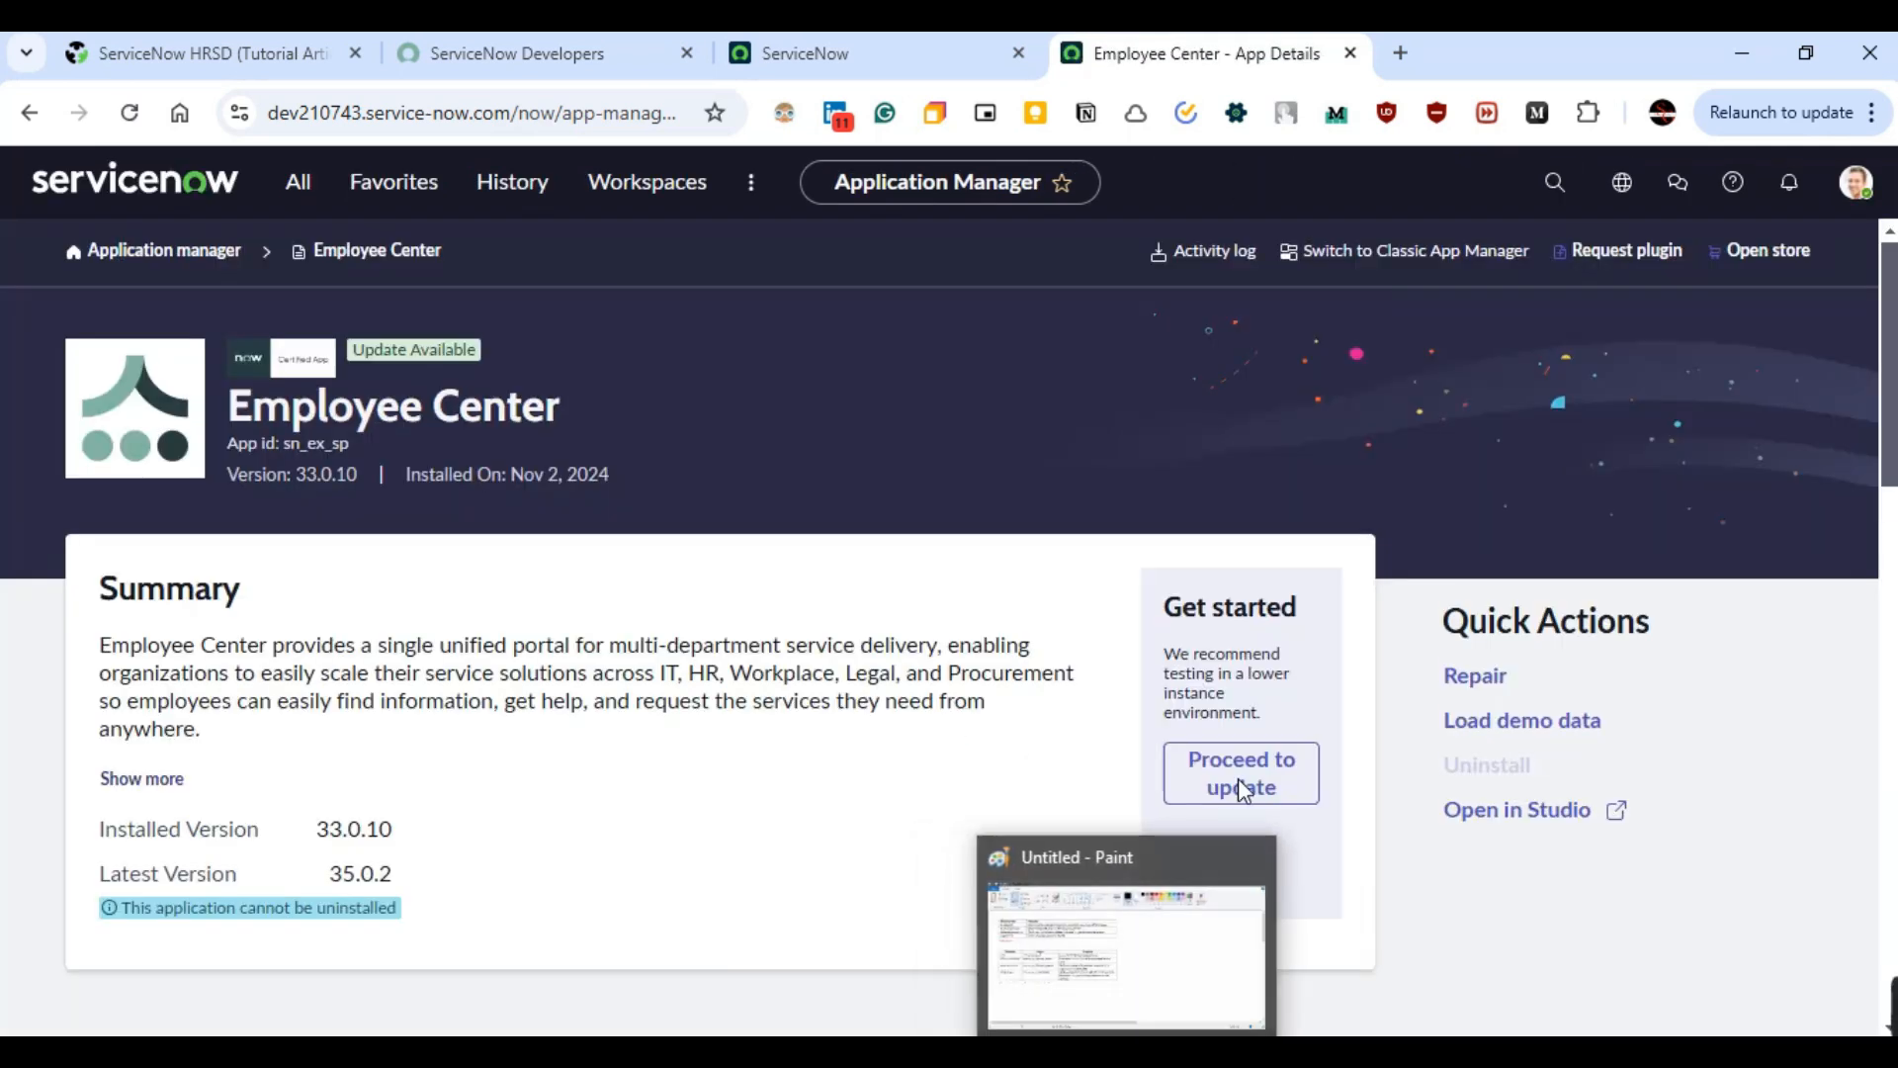
- Update Employee Center to version 35.0.2 with immediate installation, and follow the installation progress until it finishes
left_click(1241, 773)
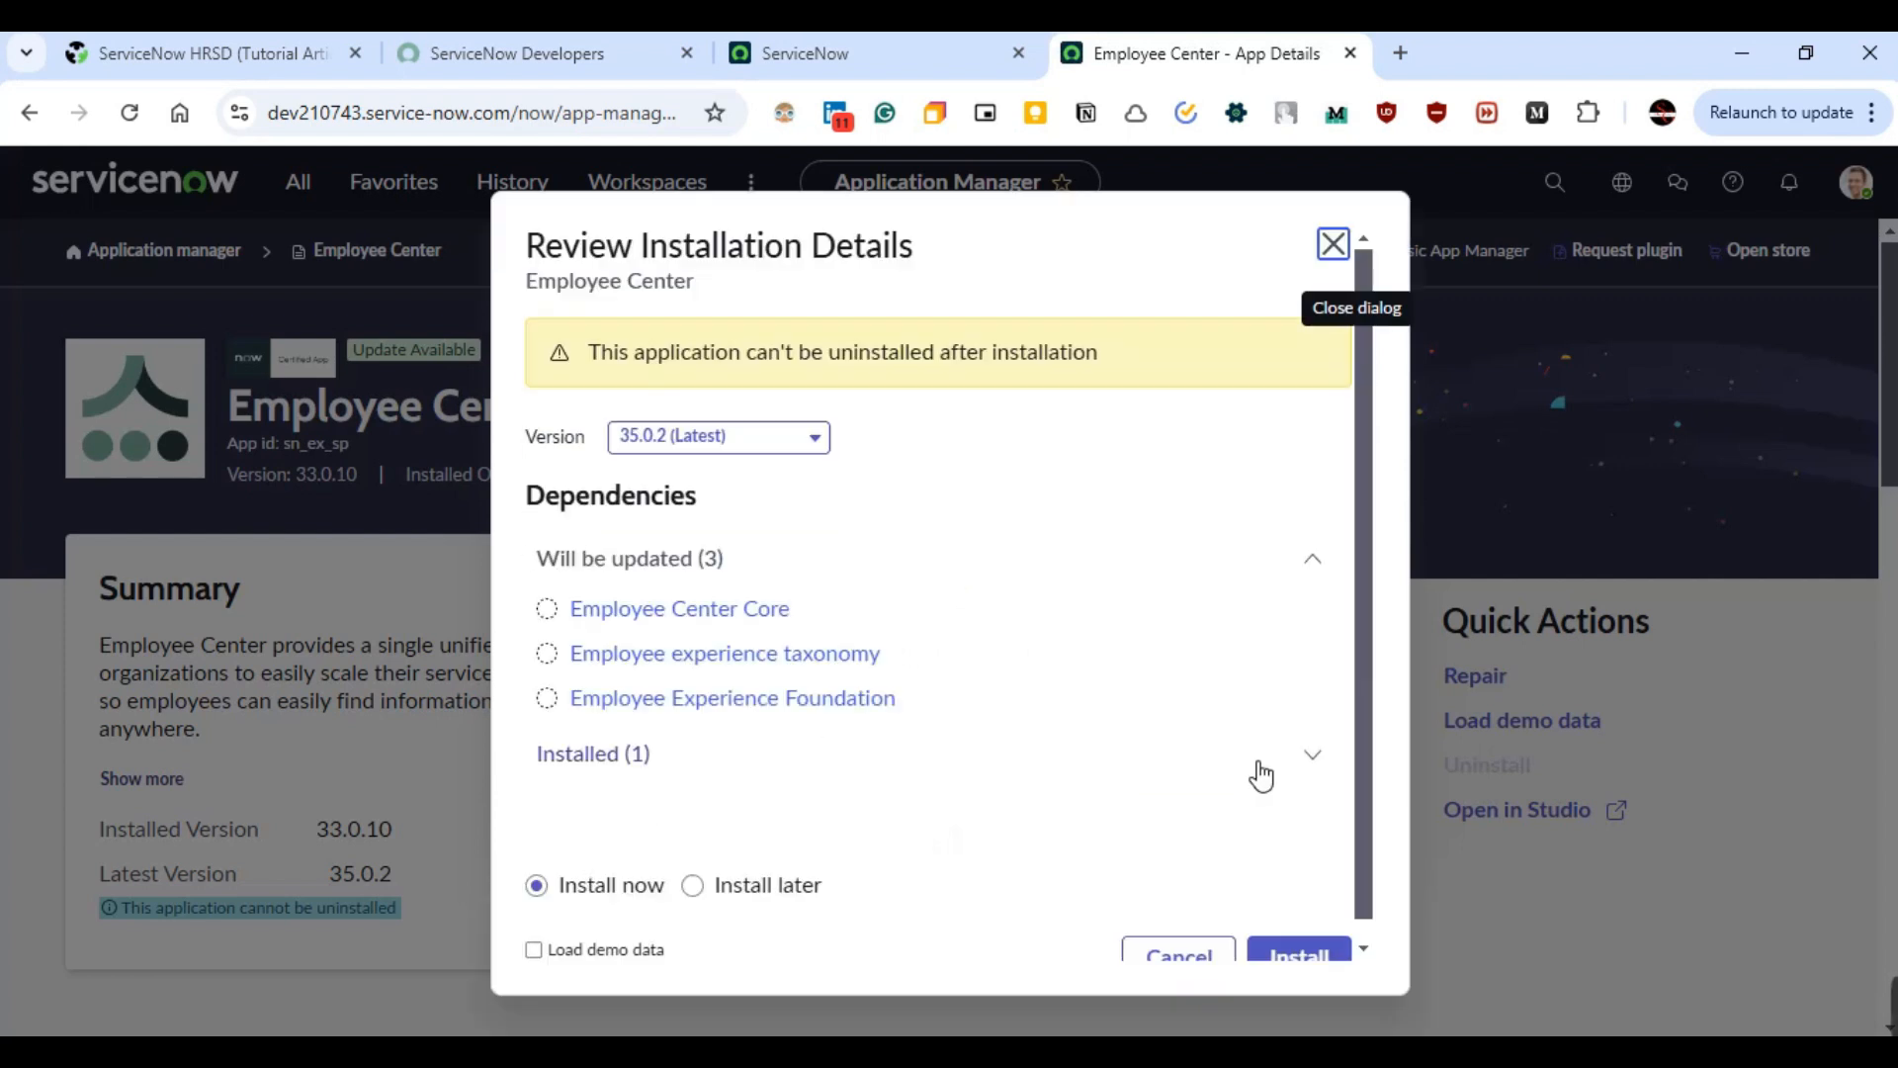
scroll(1260, 776, "down", 1)
left_click(1283, 944)
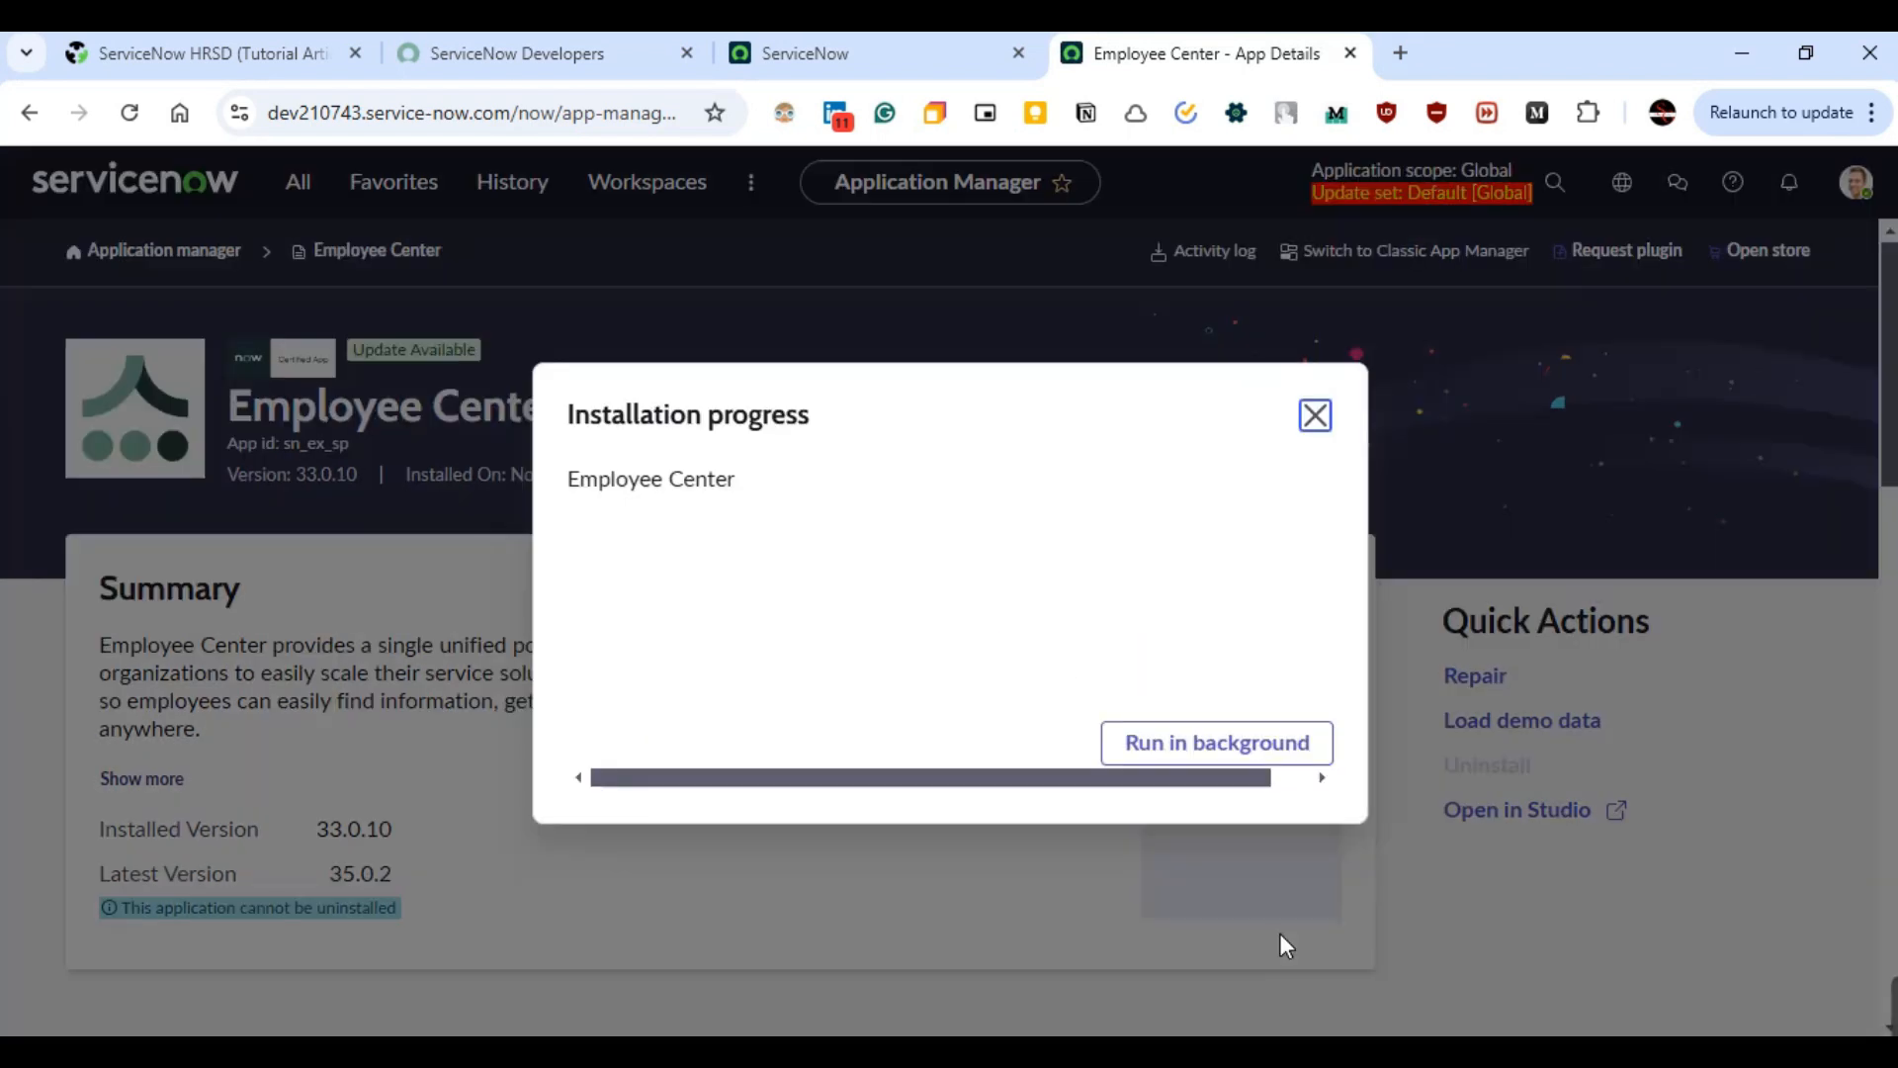
left_click(1313, 417)
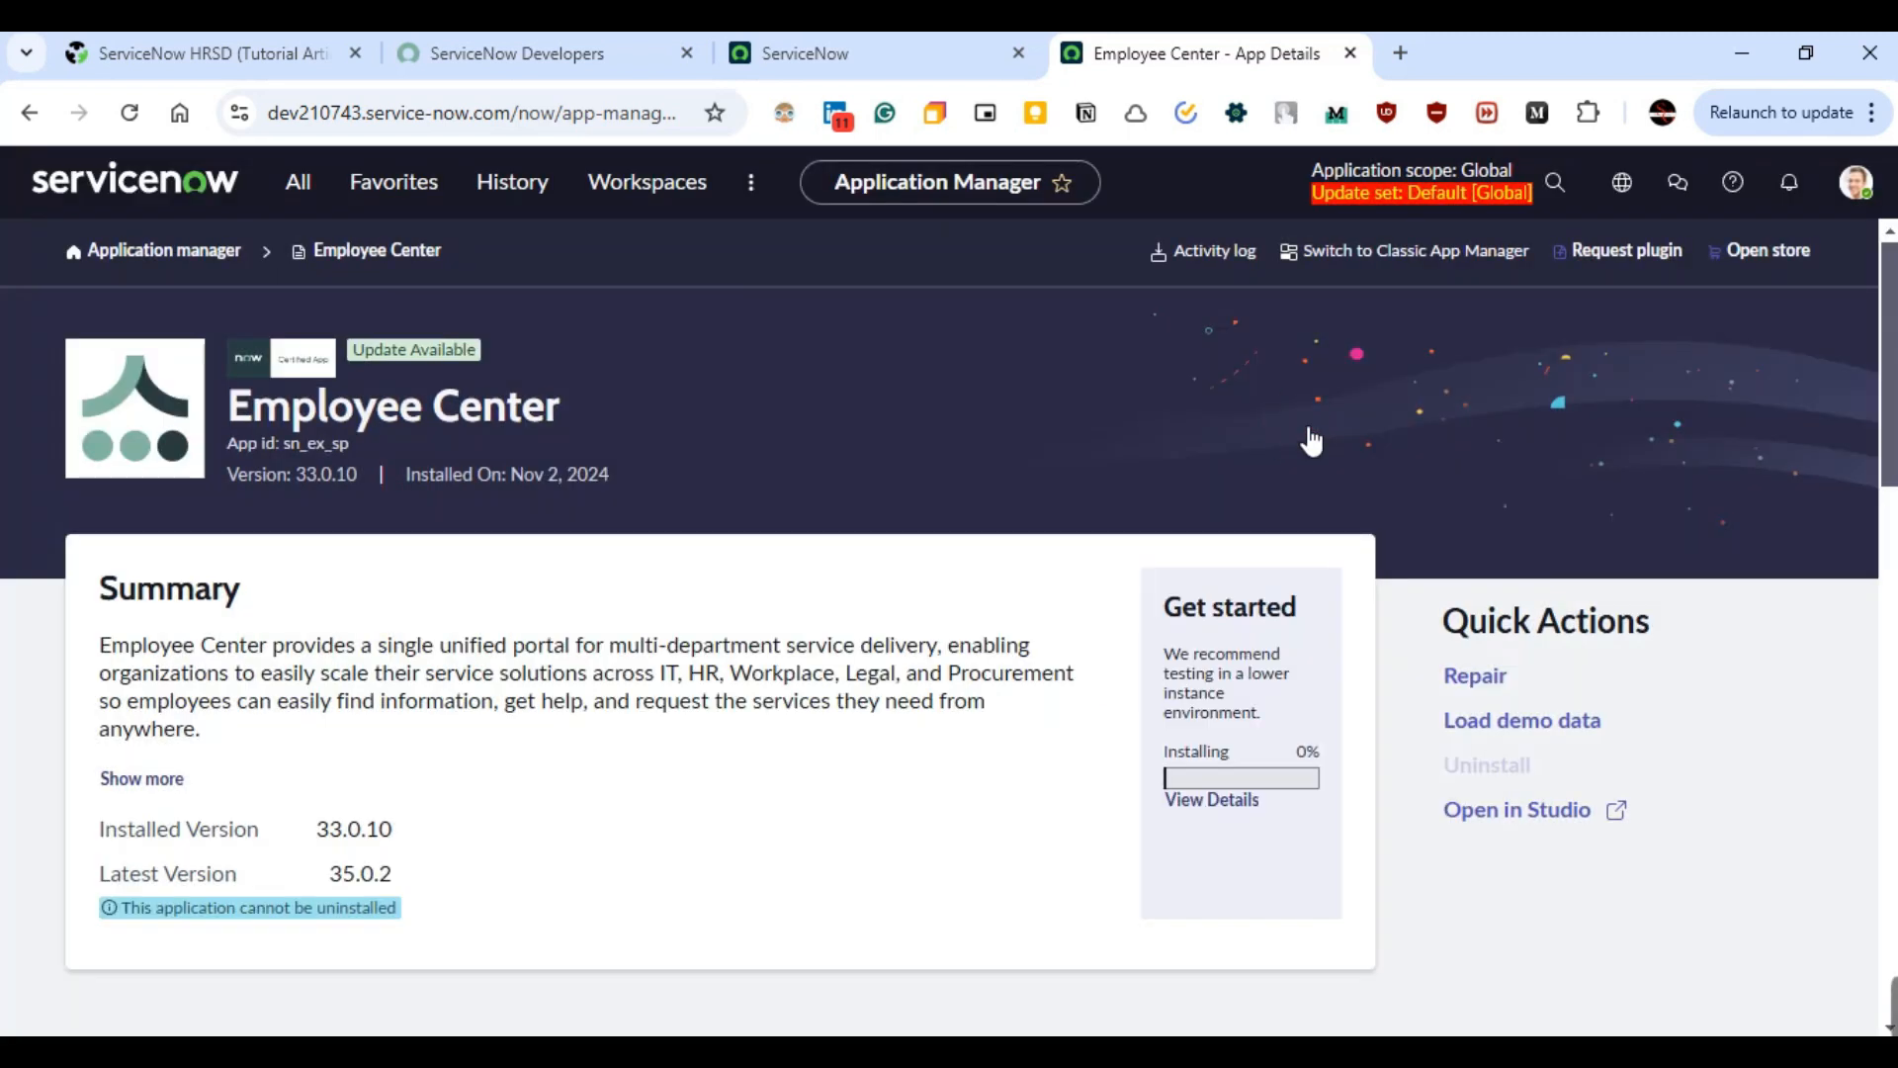
left_click(1226, 799)
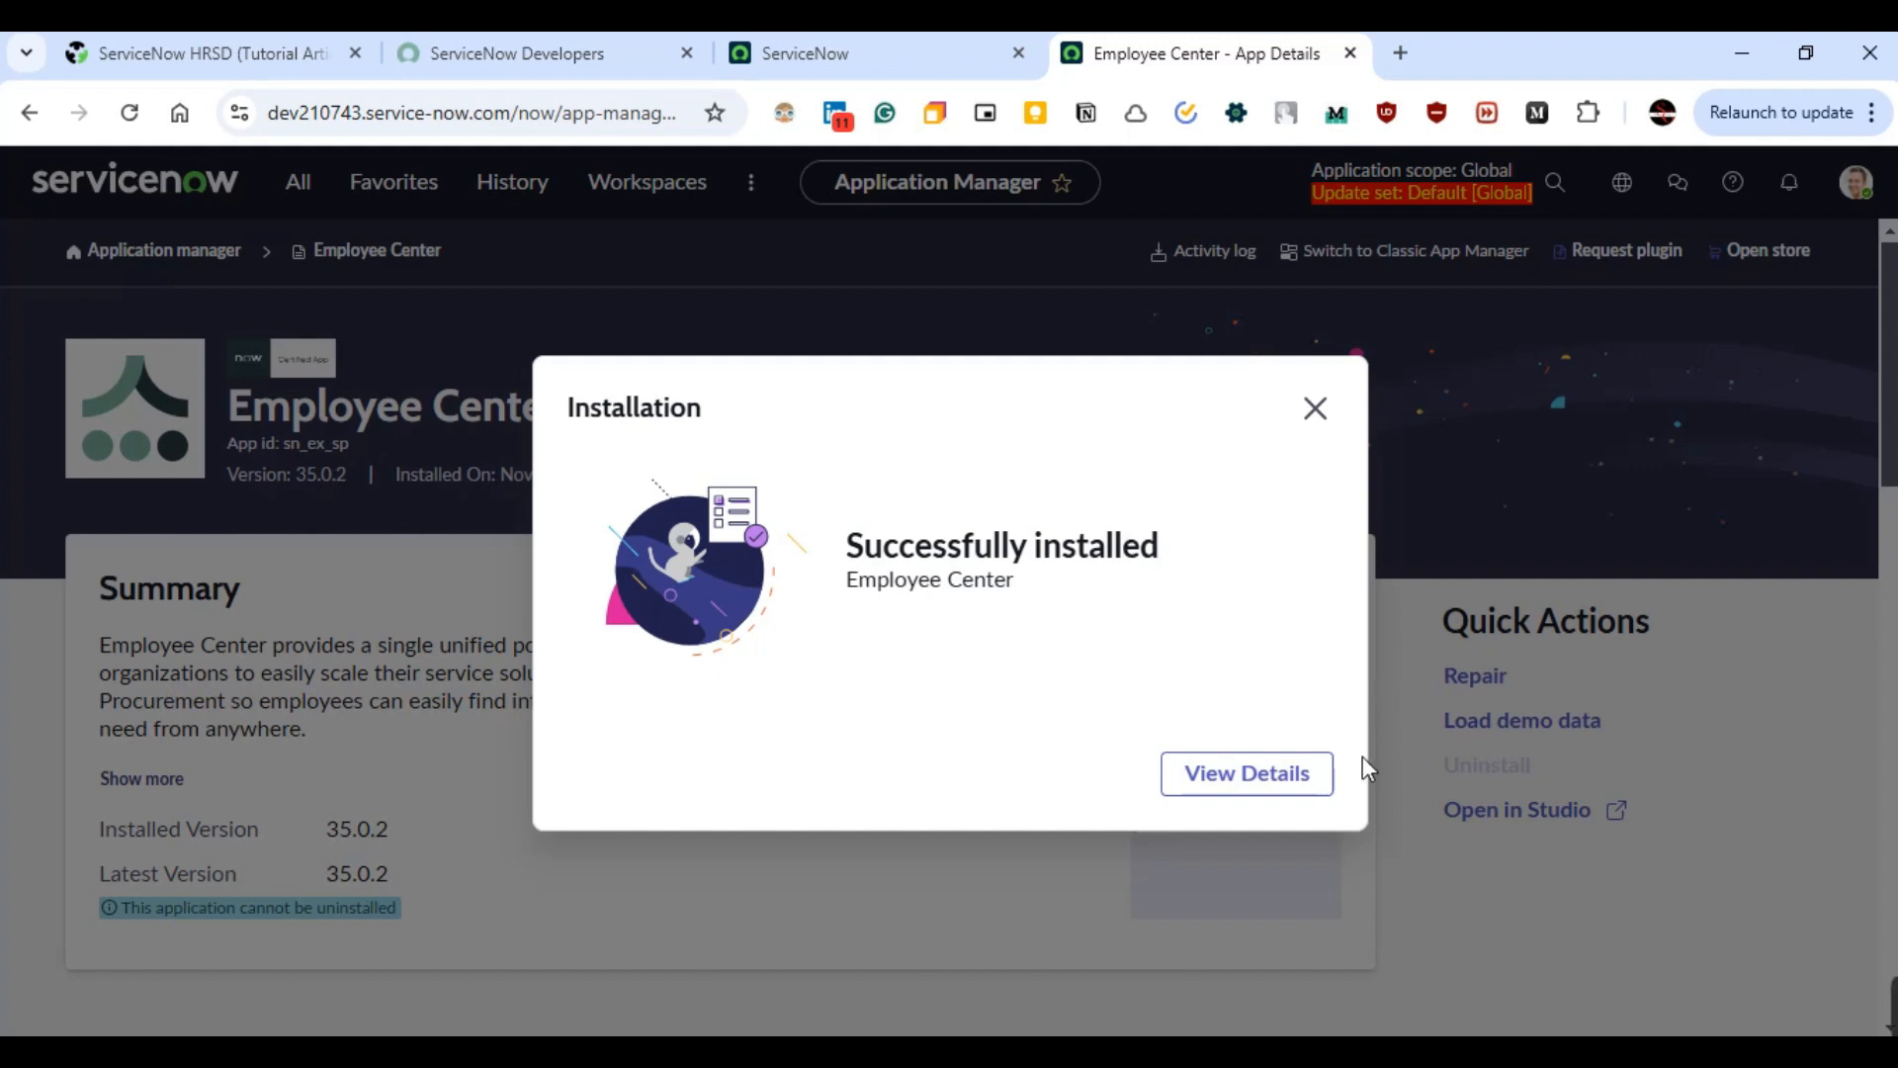
left_click(1314, 779)
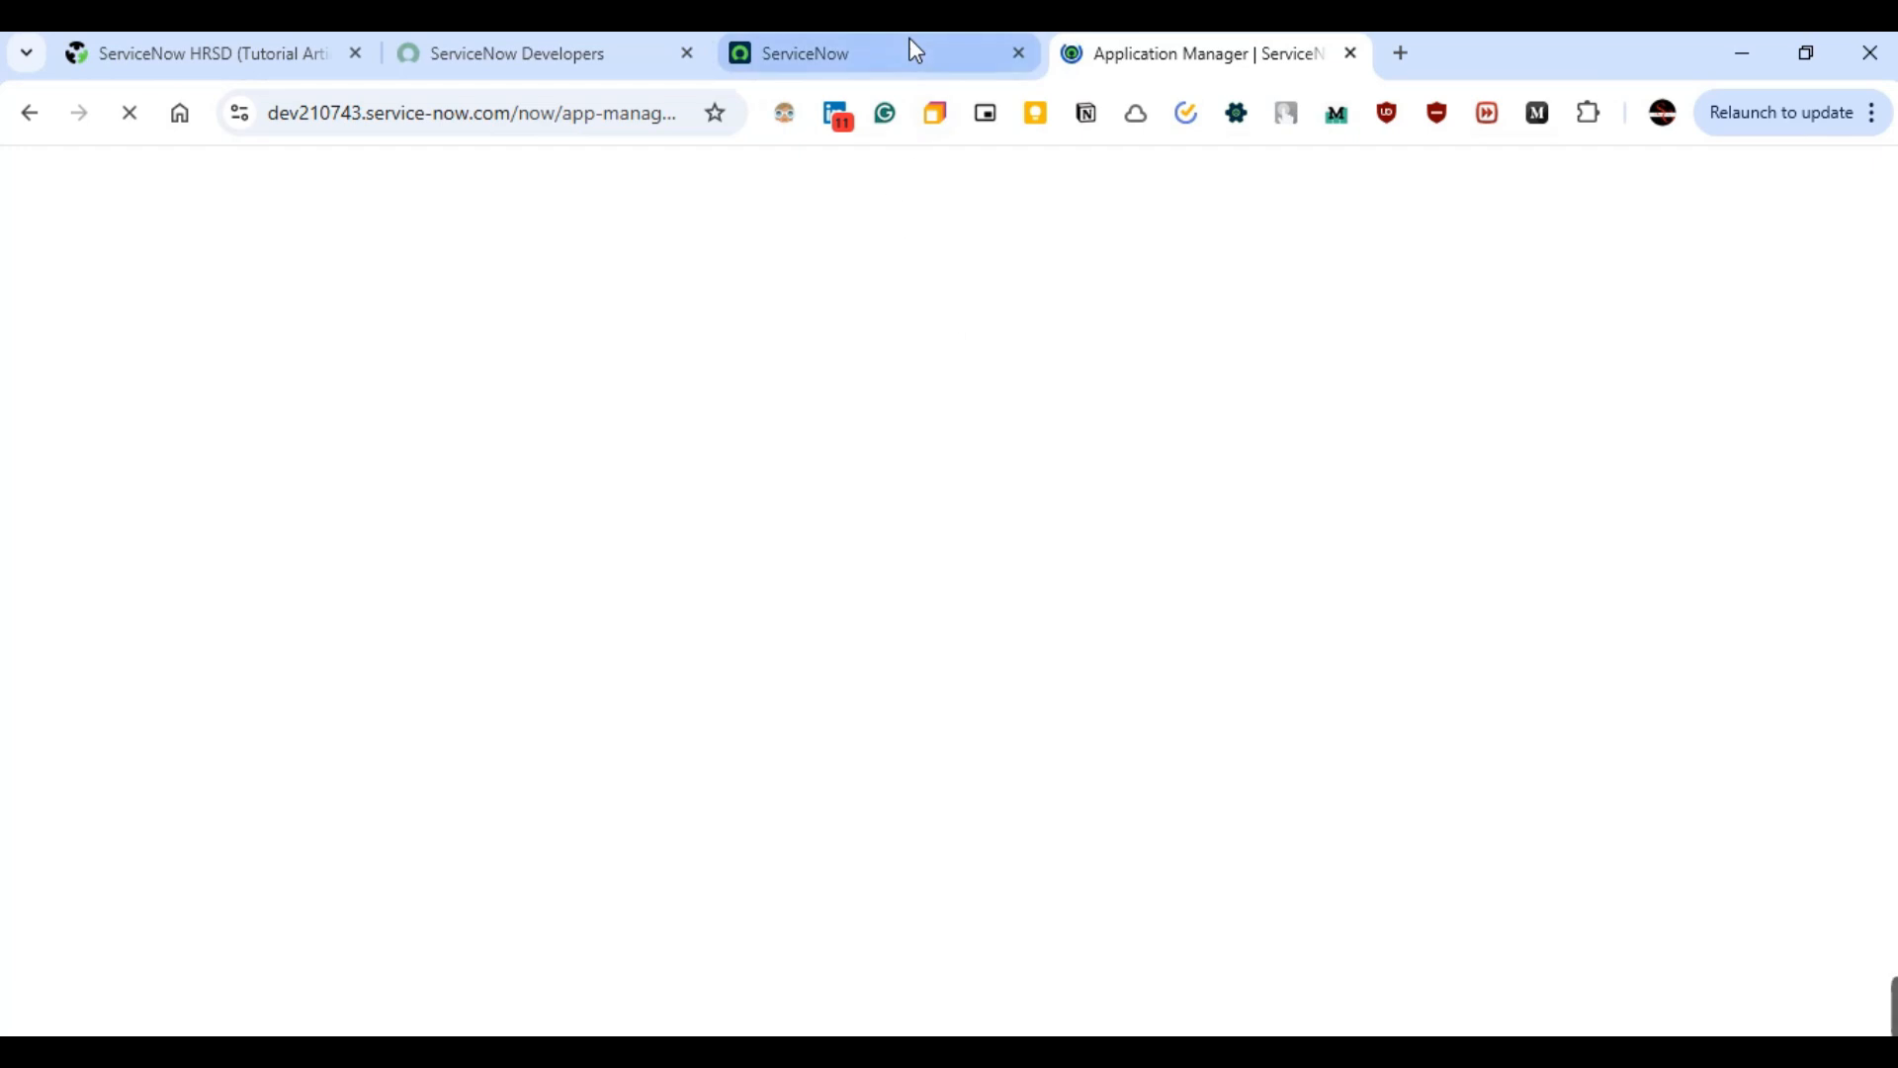
- Reopen the Plugins module and search the licensed applications for sn_ex_sp to bring up the Employee Center details
left_click(915, 51)
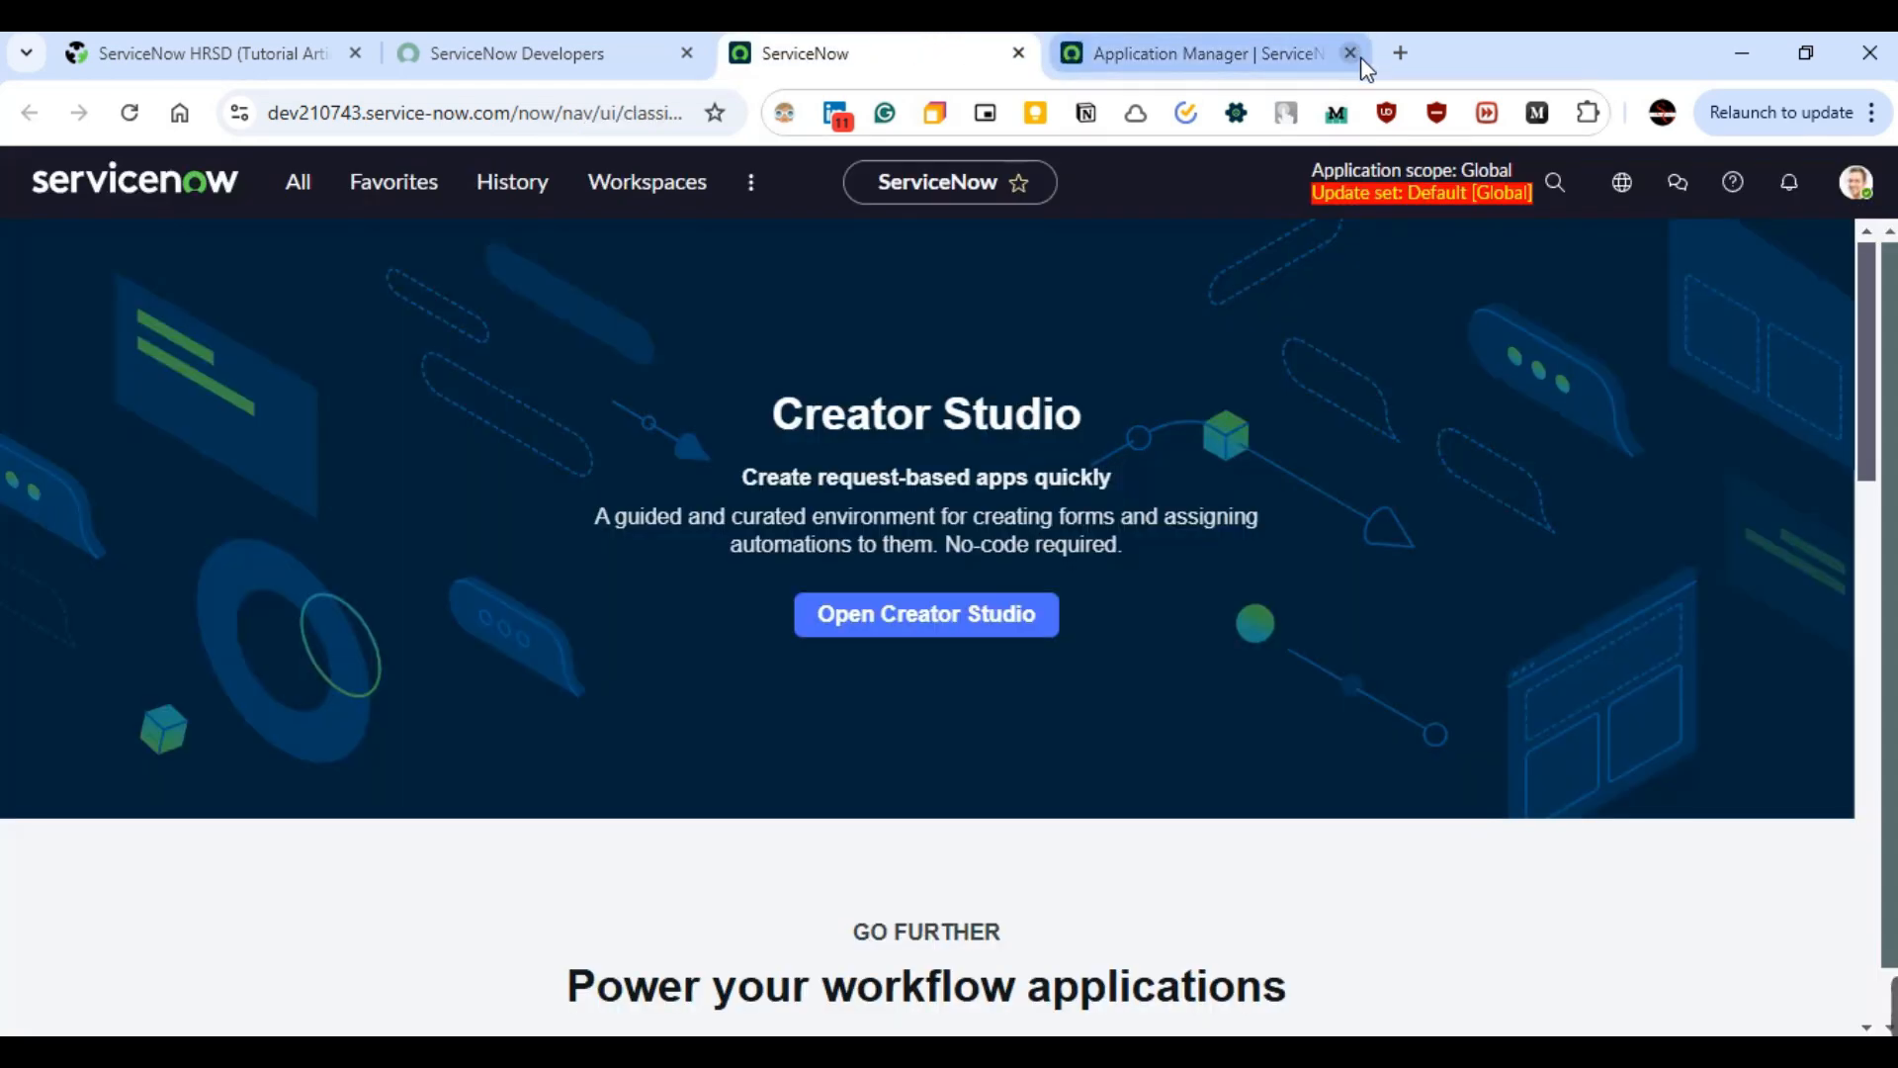
left_click(1236, 52)
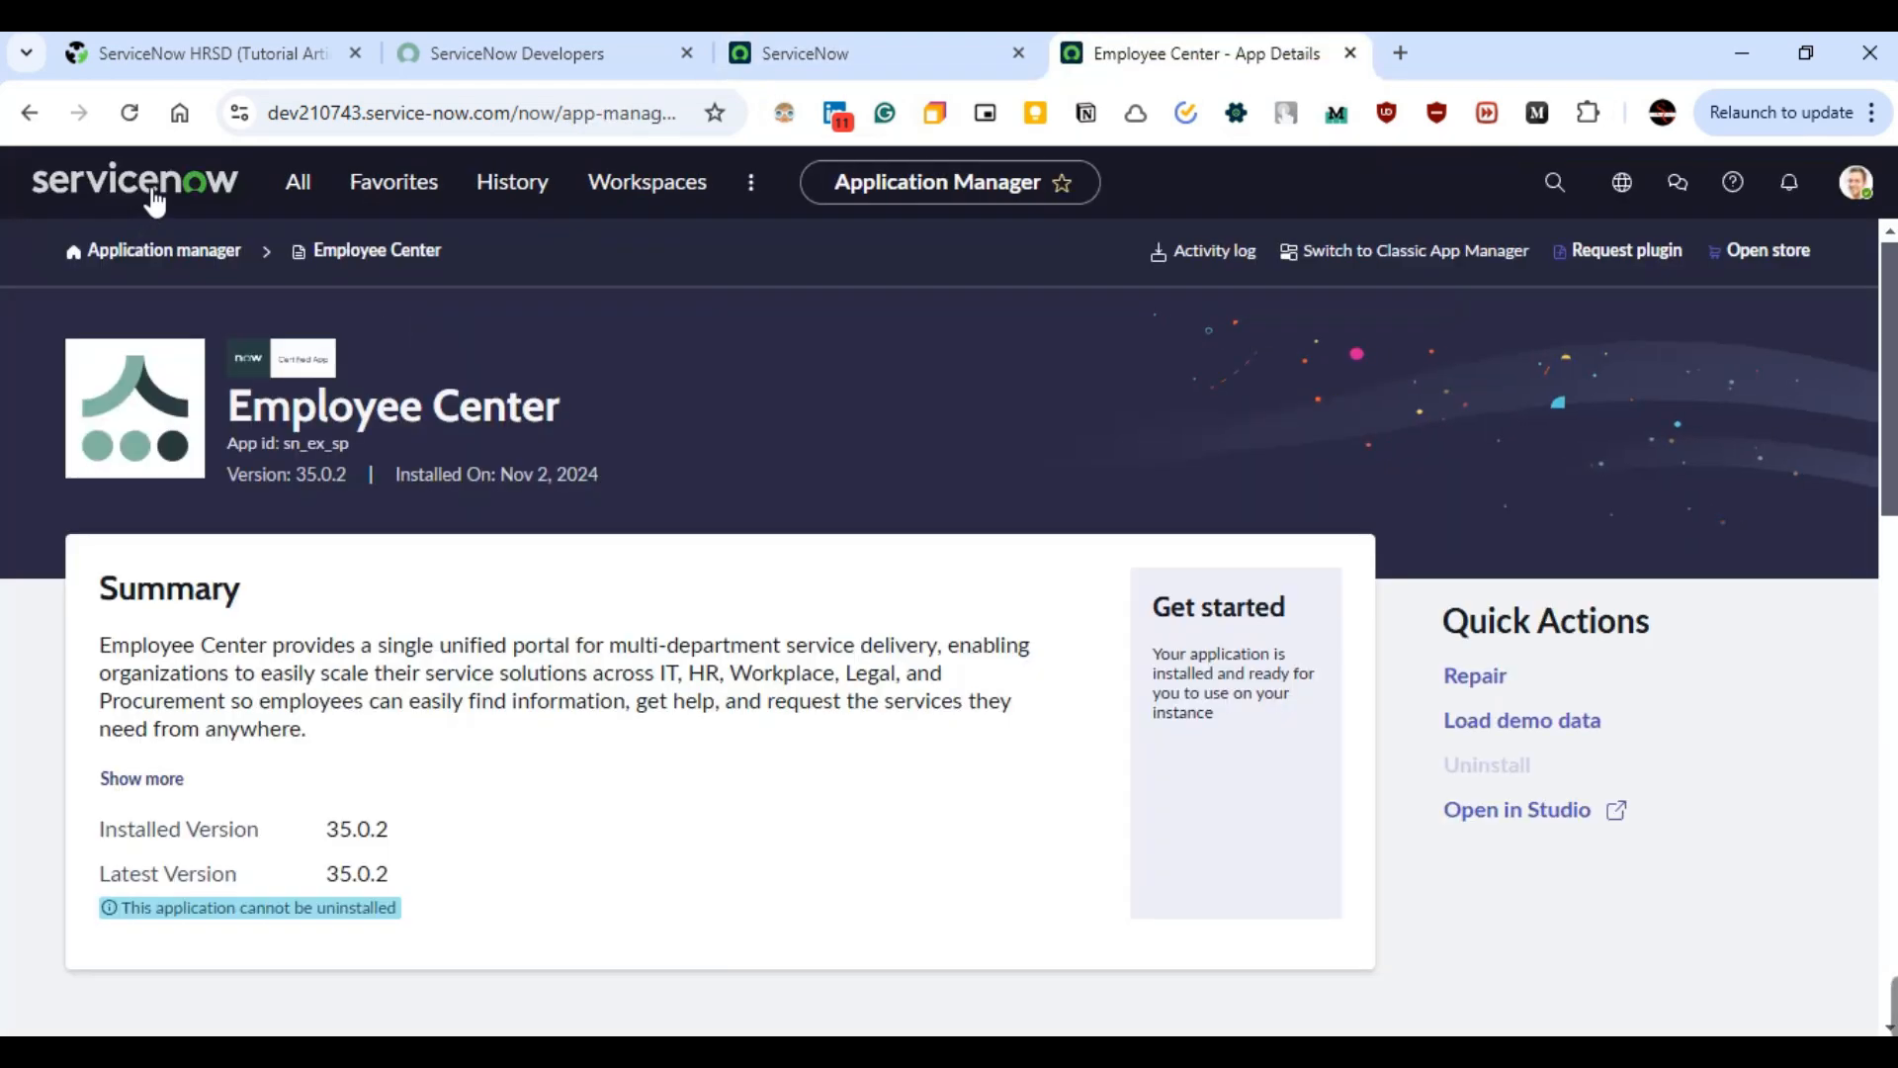
left_click(153, 200)
left_click(302, 193)
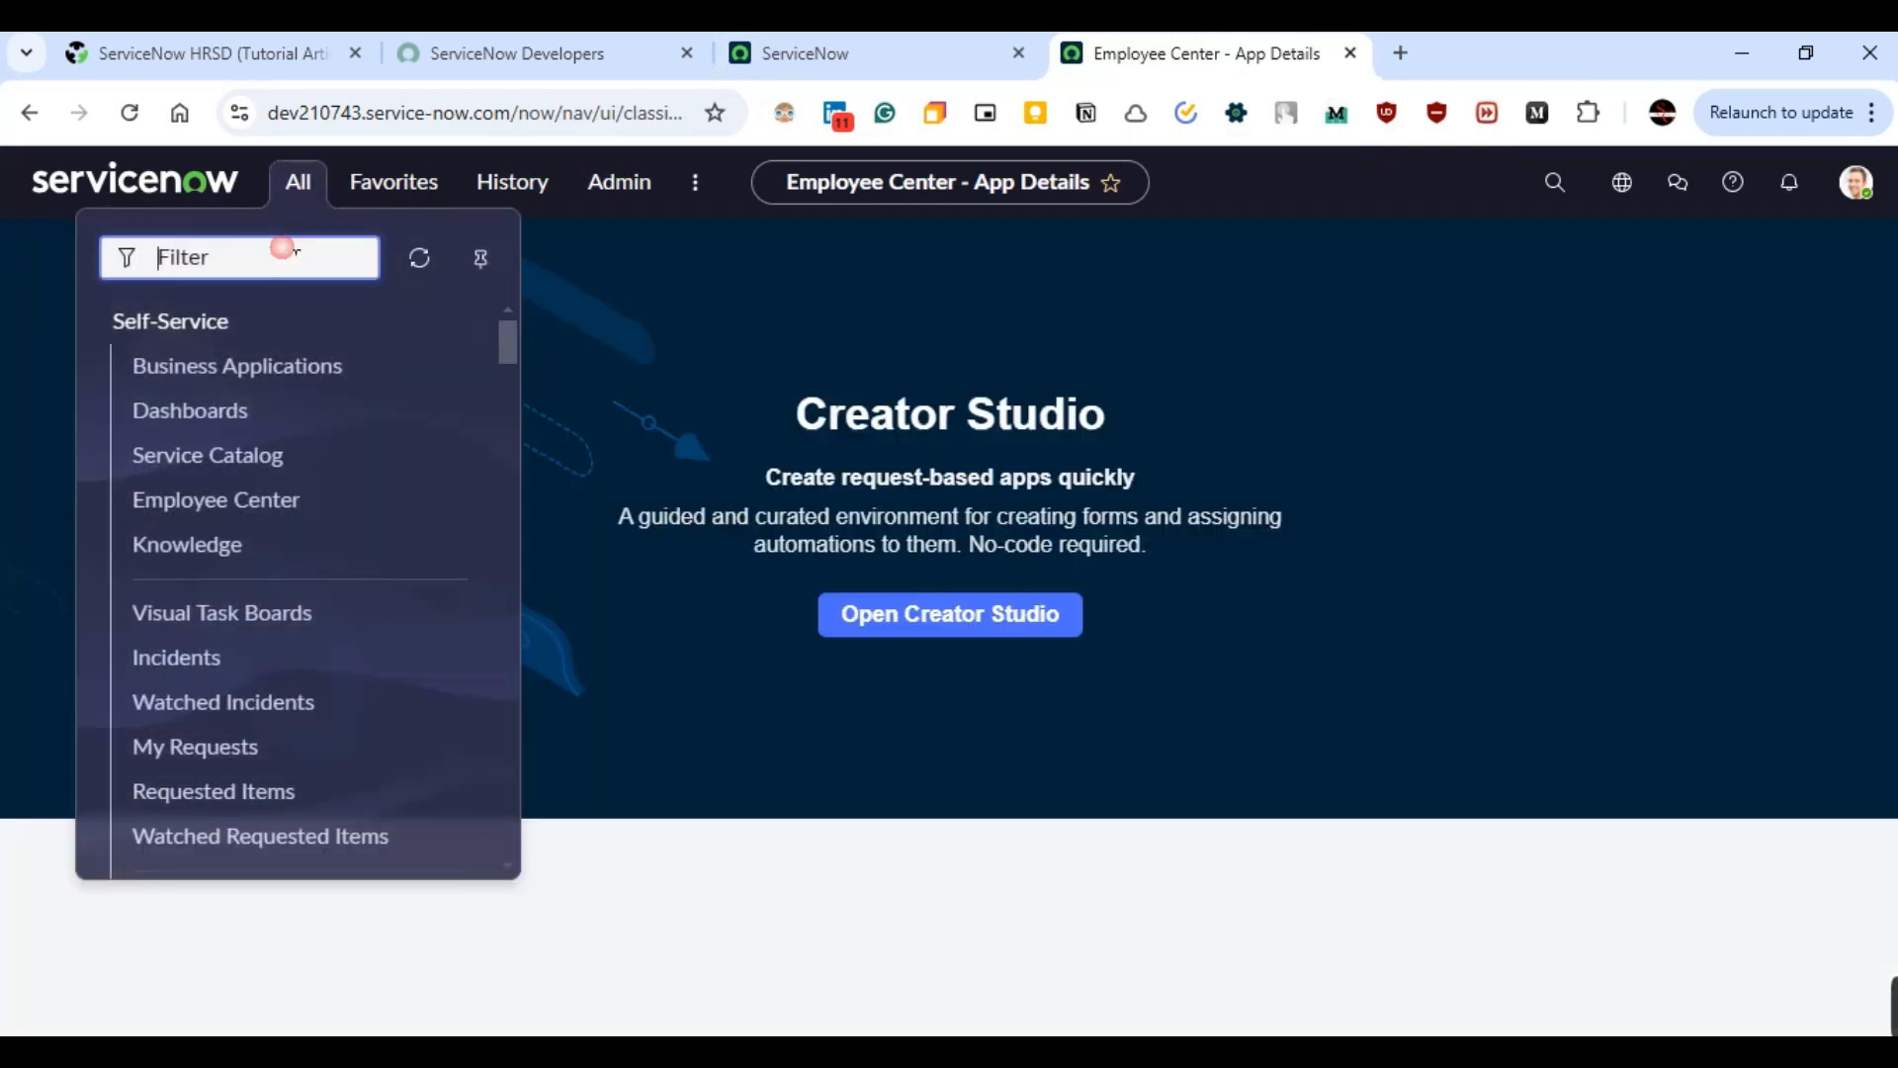
type("pl")
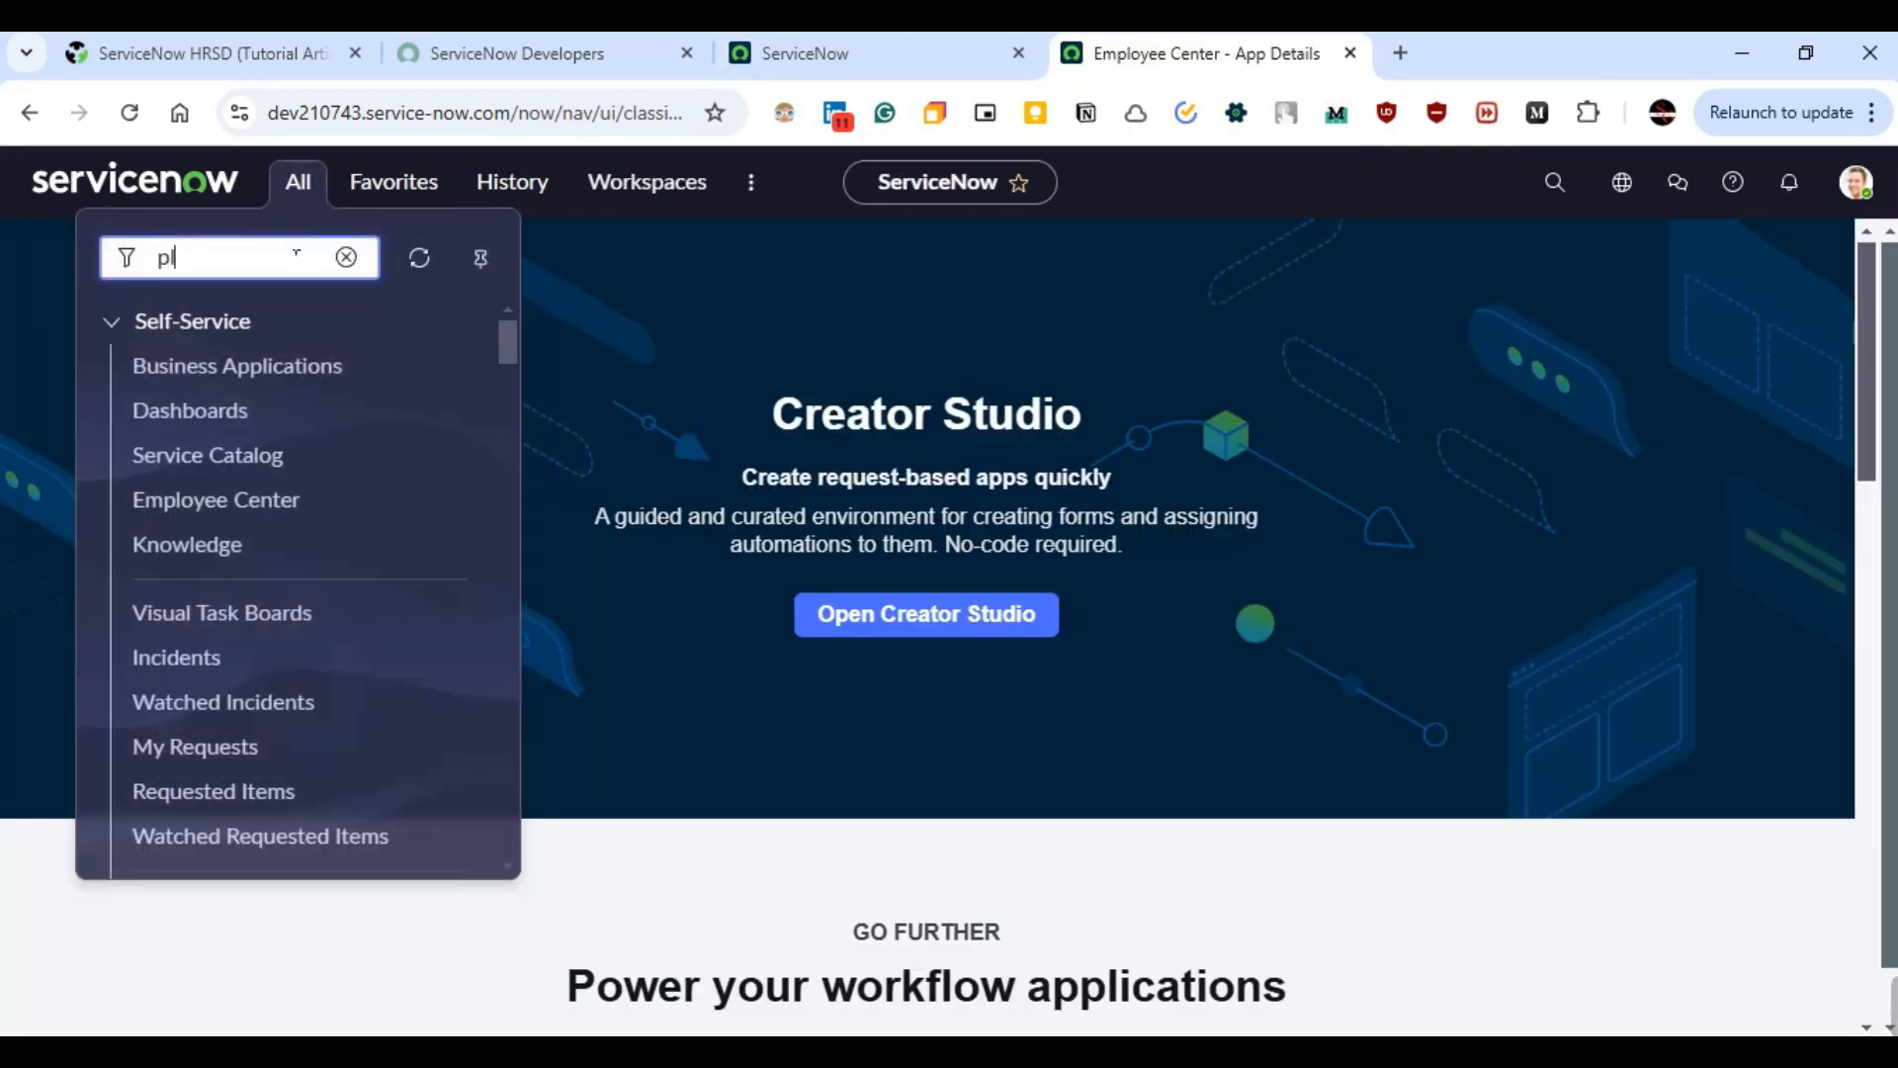
type("ugin")
left_click(180, 516)
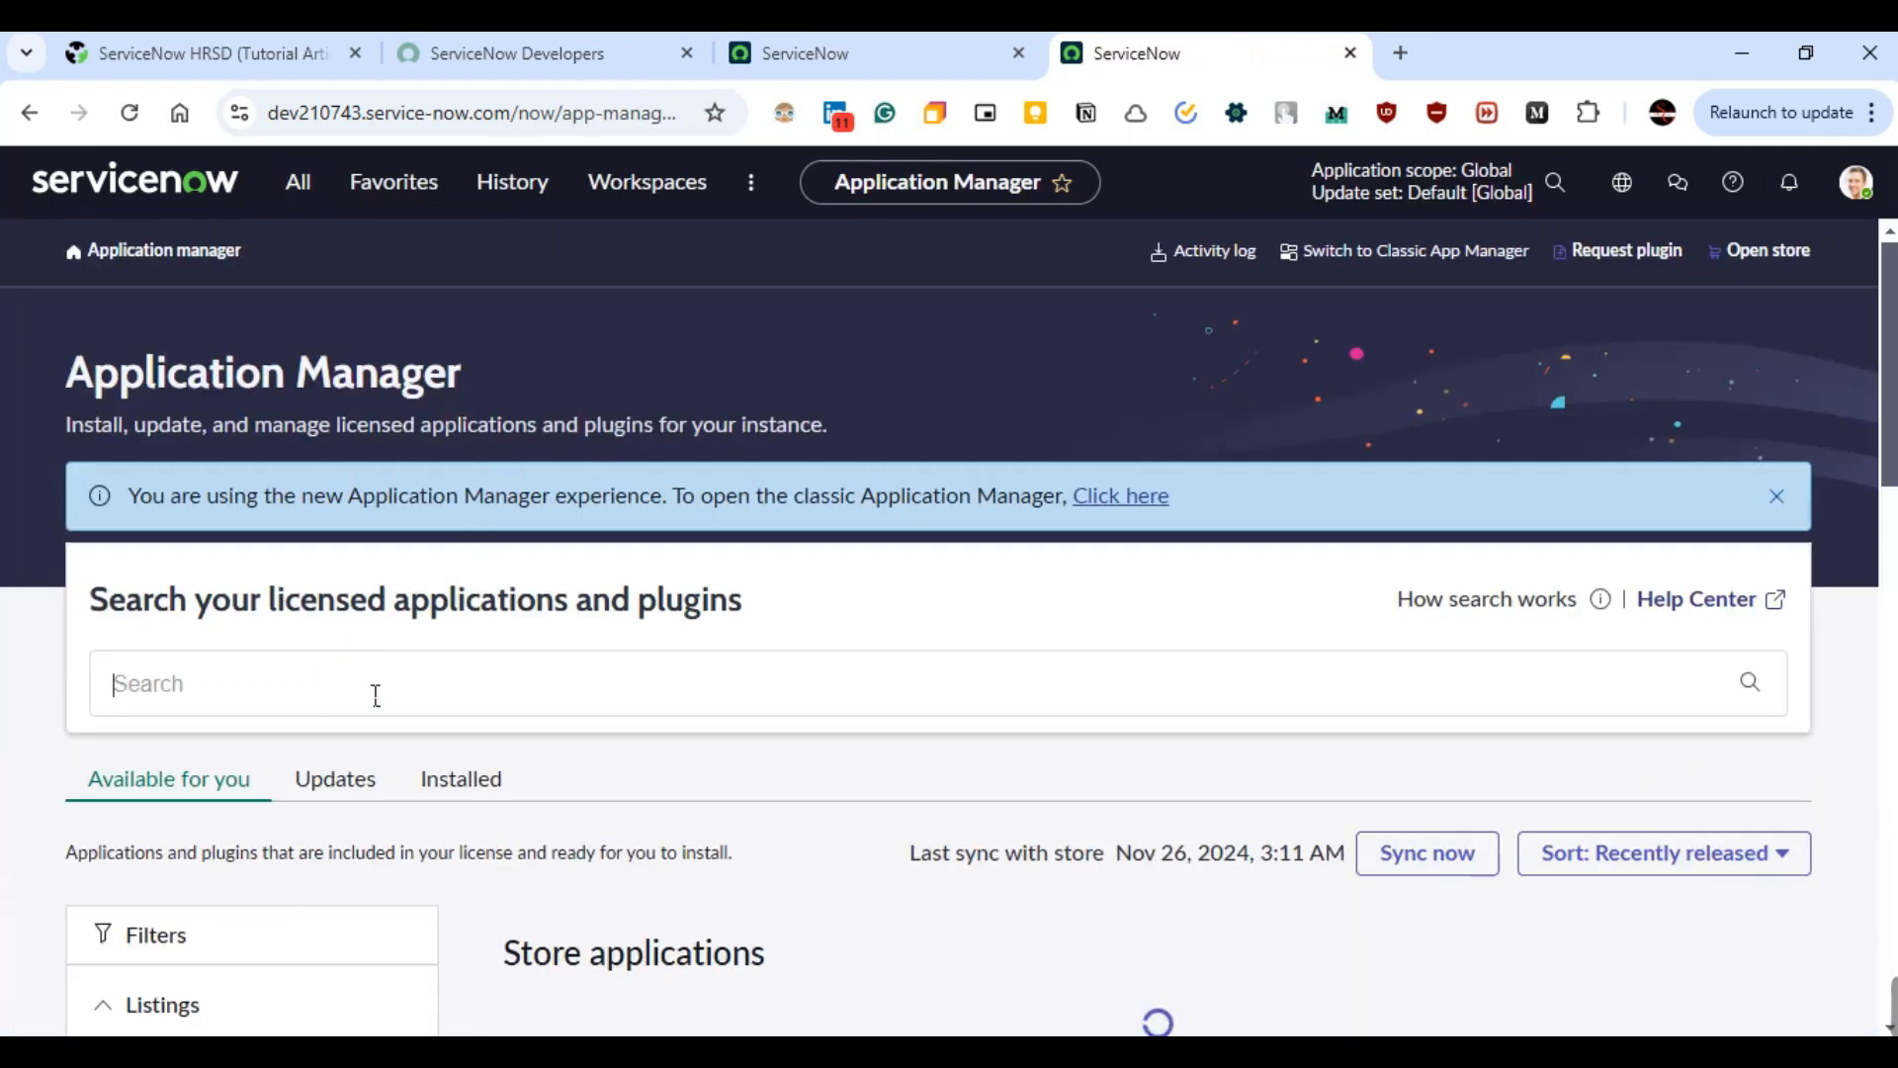
type("sn_xo_")
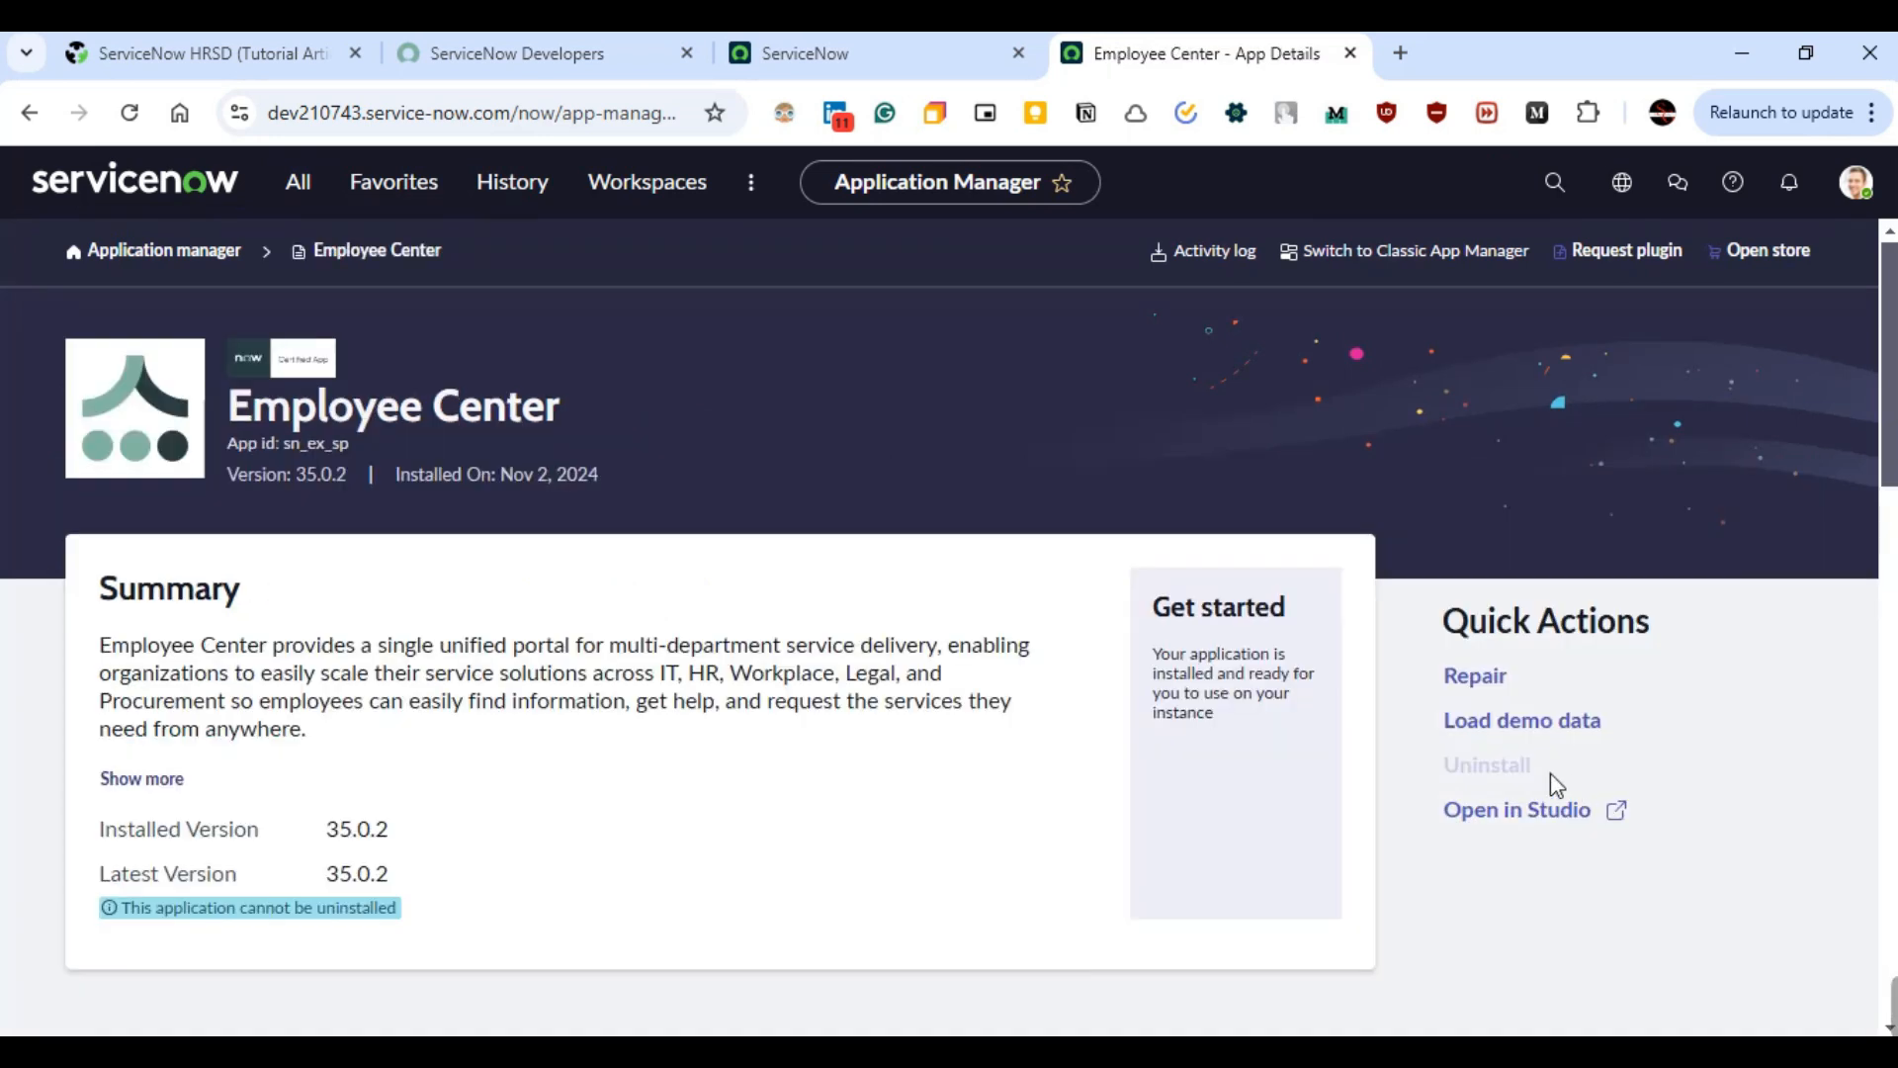
- Load the demo data for Employee Center and close the application's details page
left_click(1541, 730)
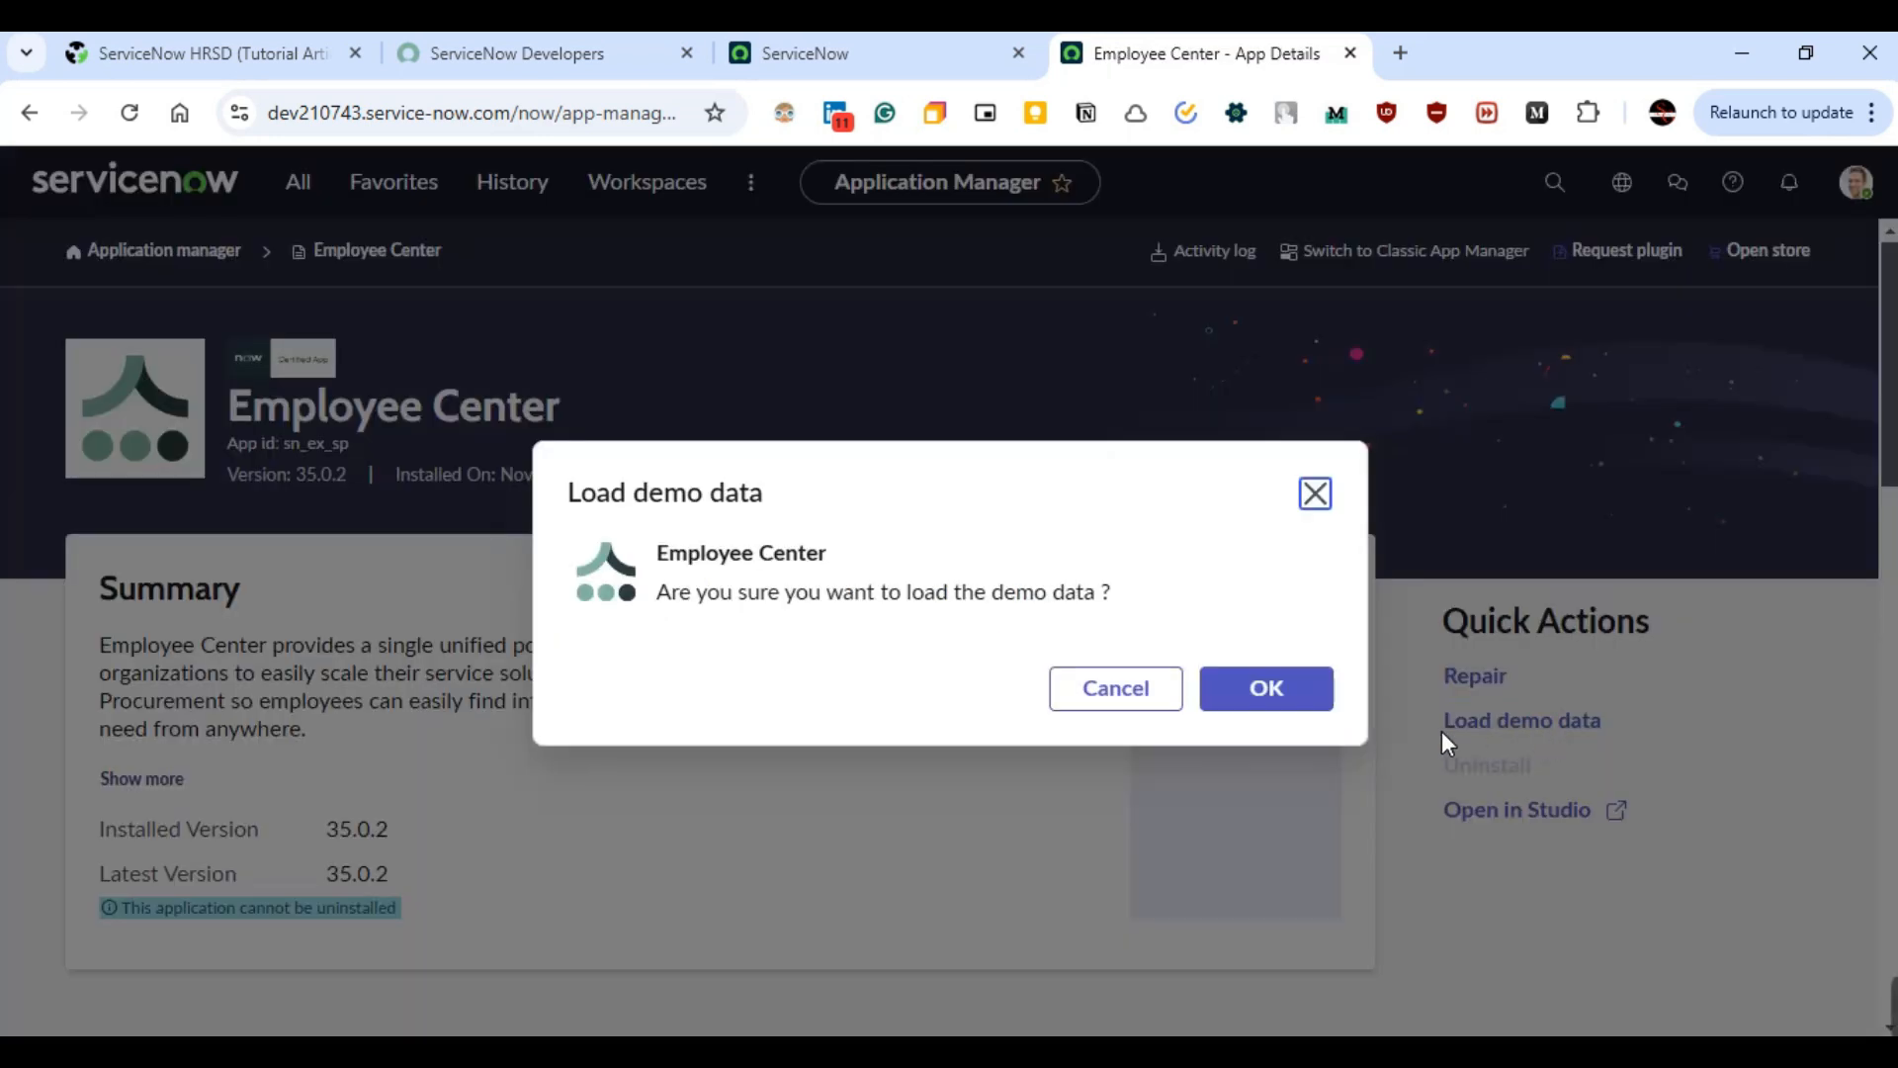
left_click(1205, 690)
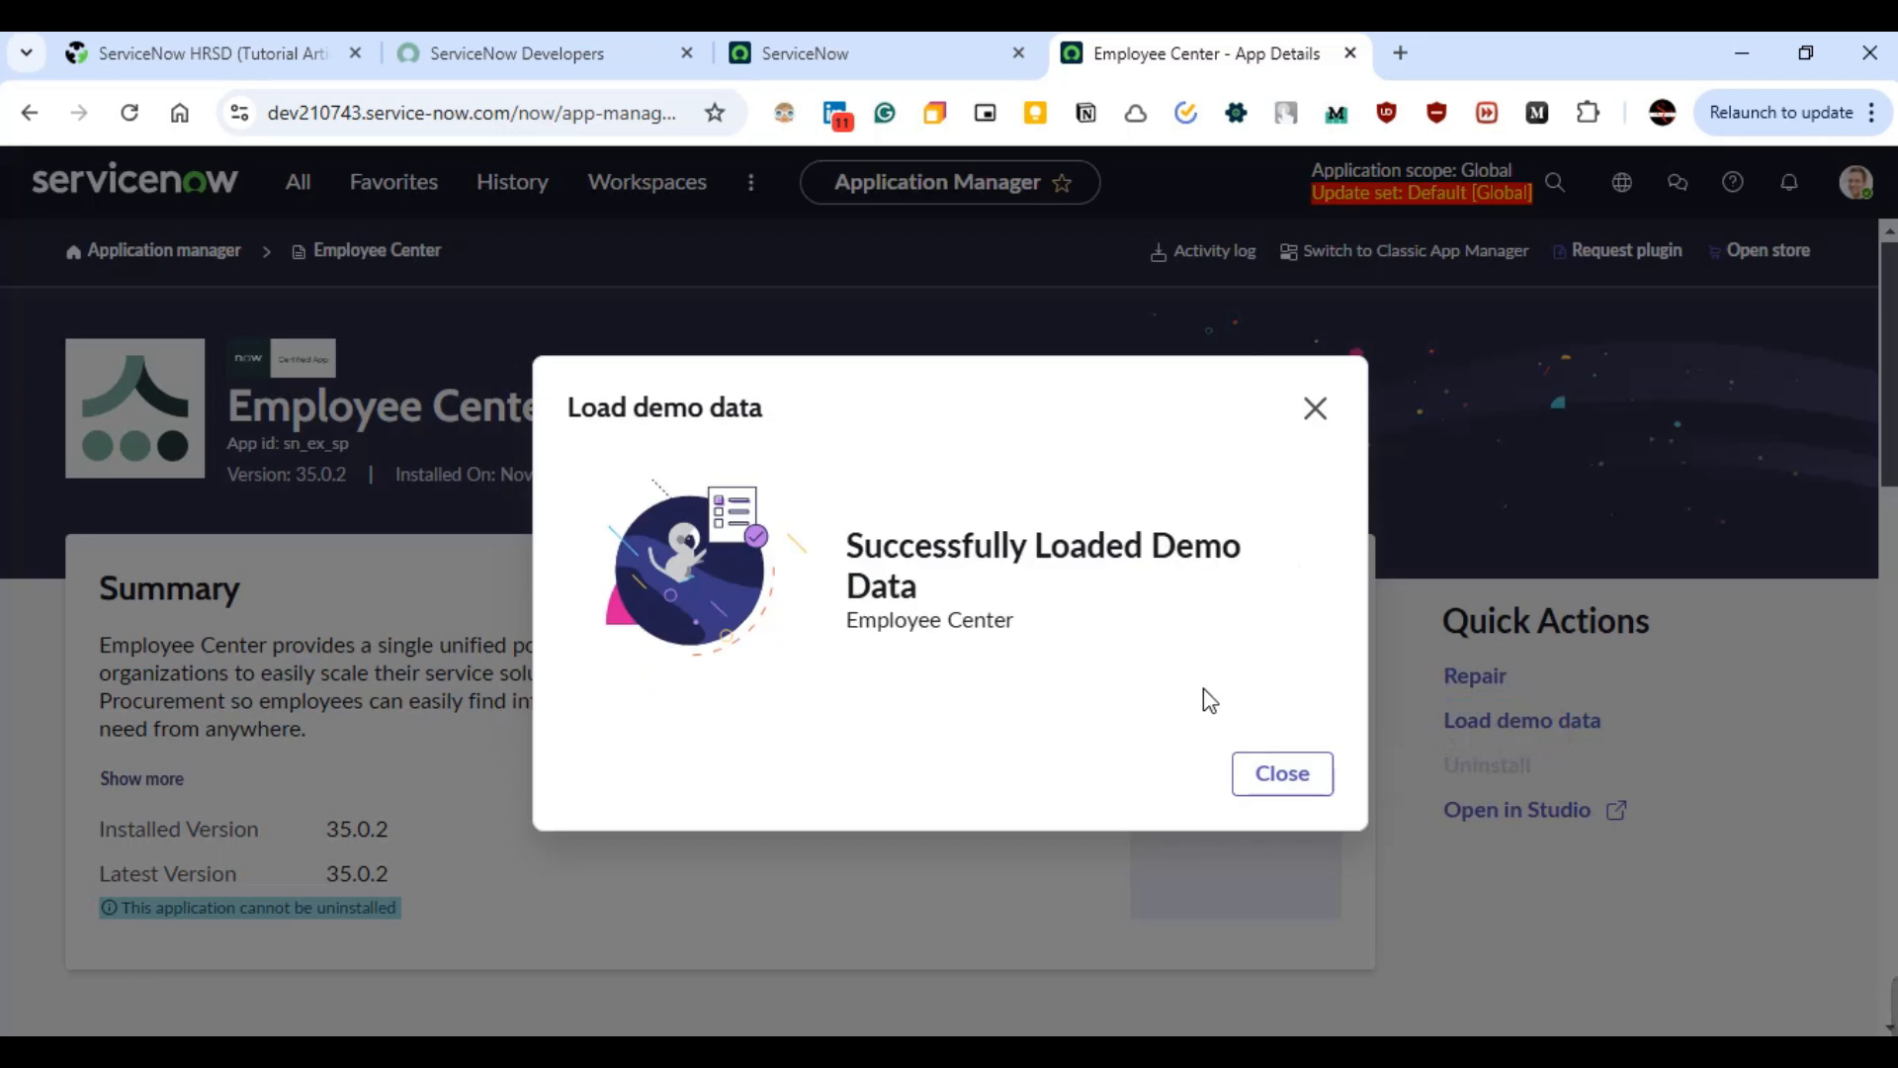
left_click(1310, 788)
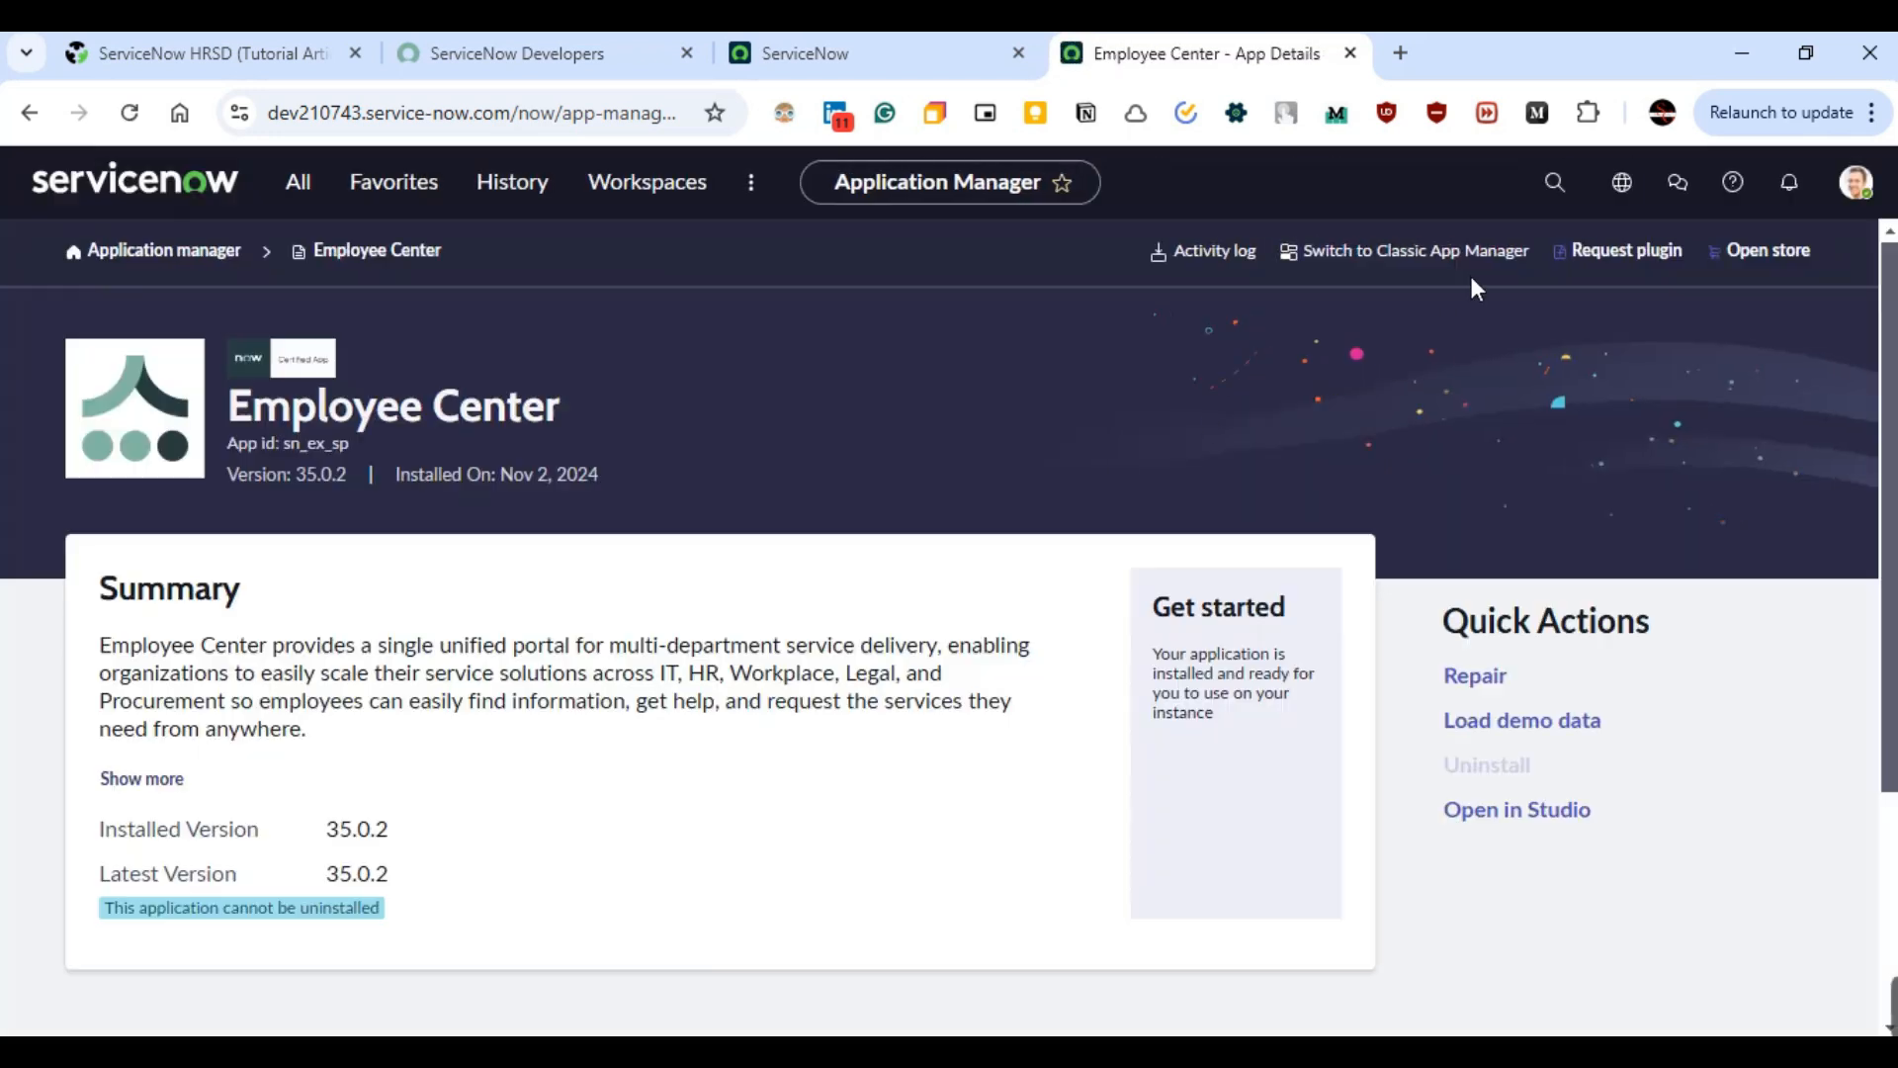
left_click(1350, 53)
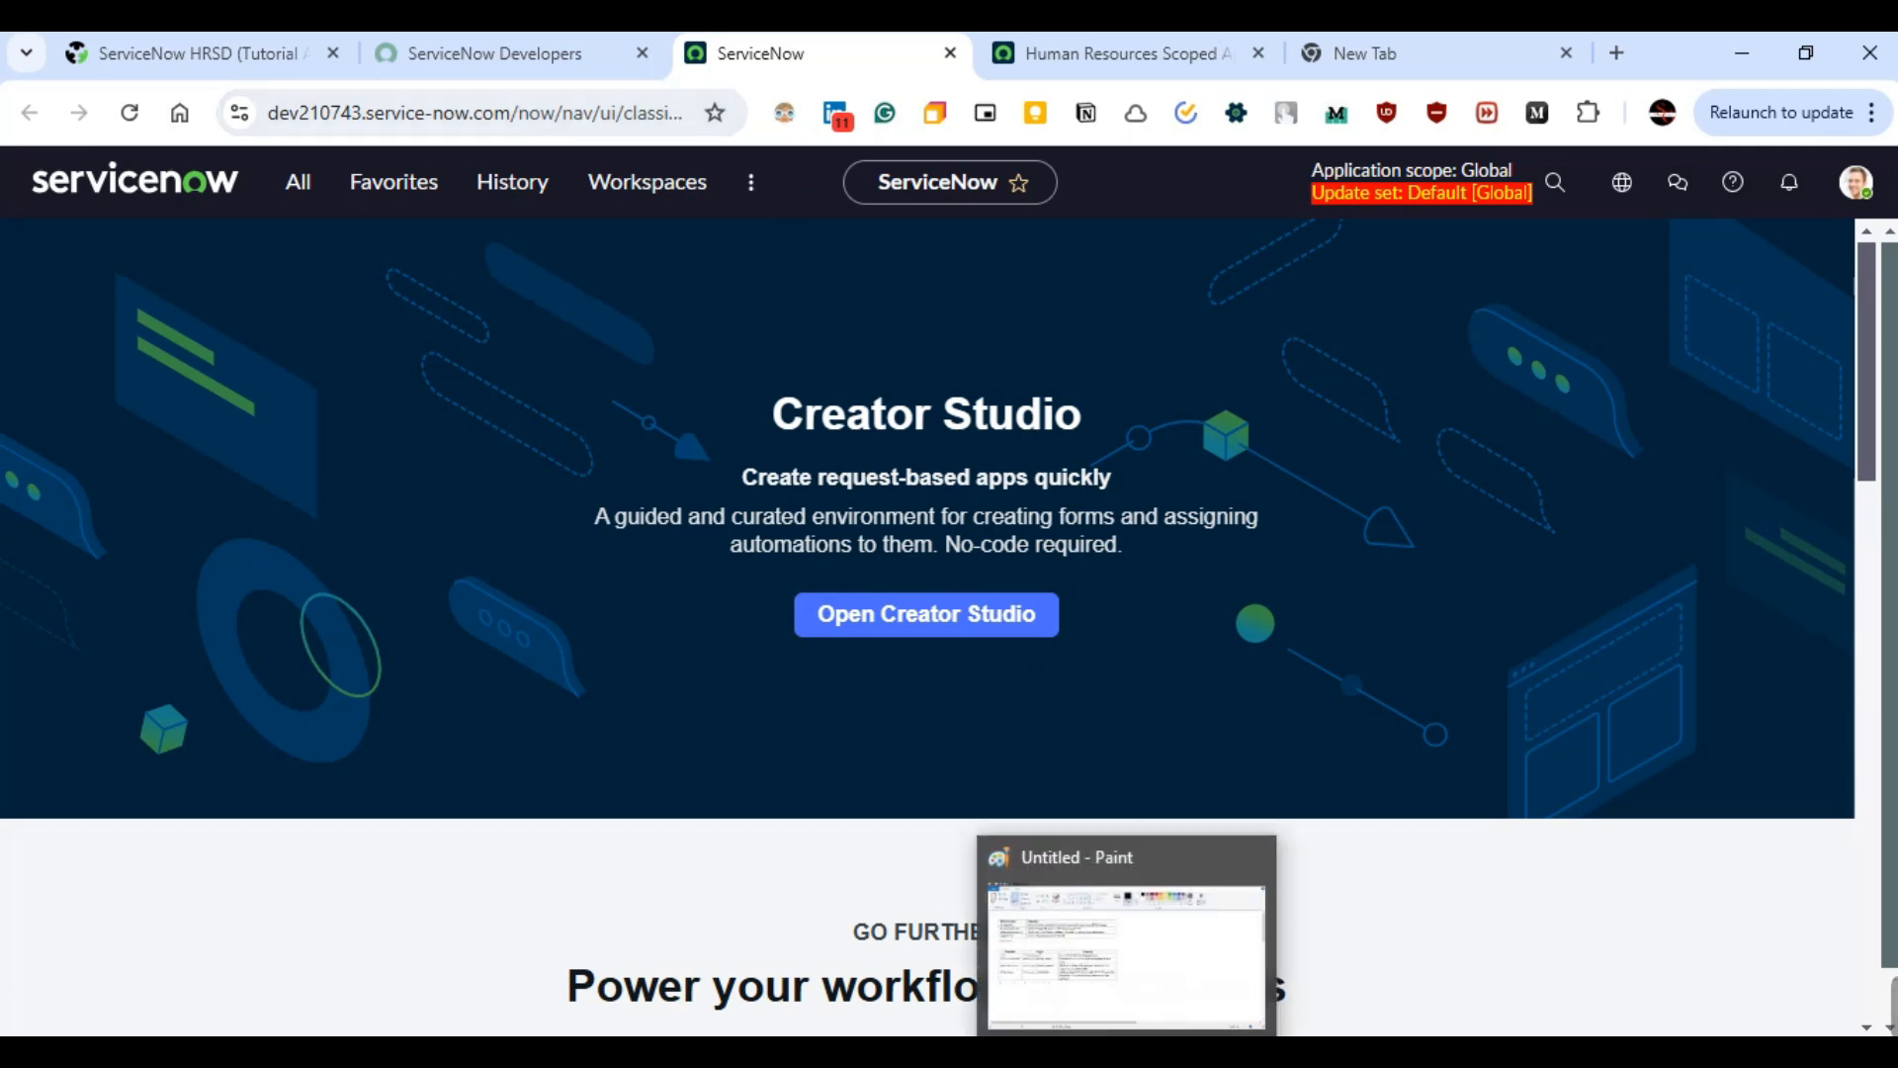
- Consult the HR modules table in Paint, and filter the browser's navigator for hr case to open the list of all HR cases
left_click(1147, 964)
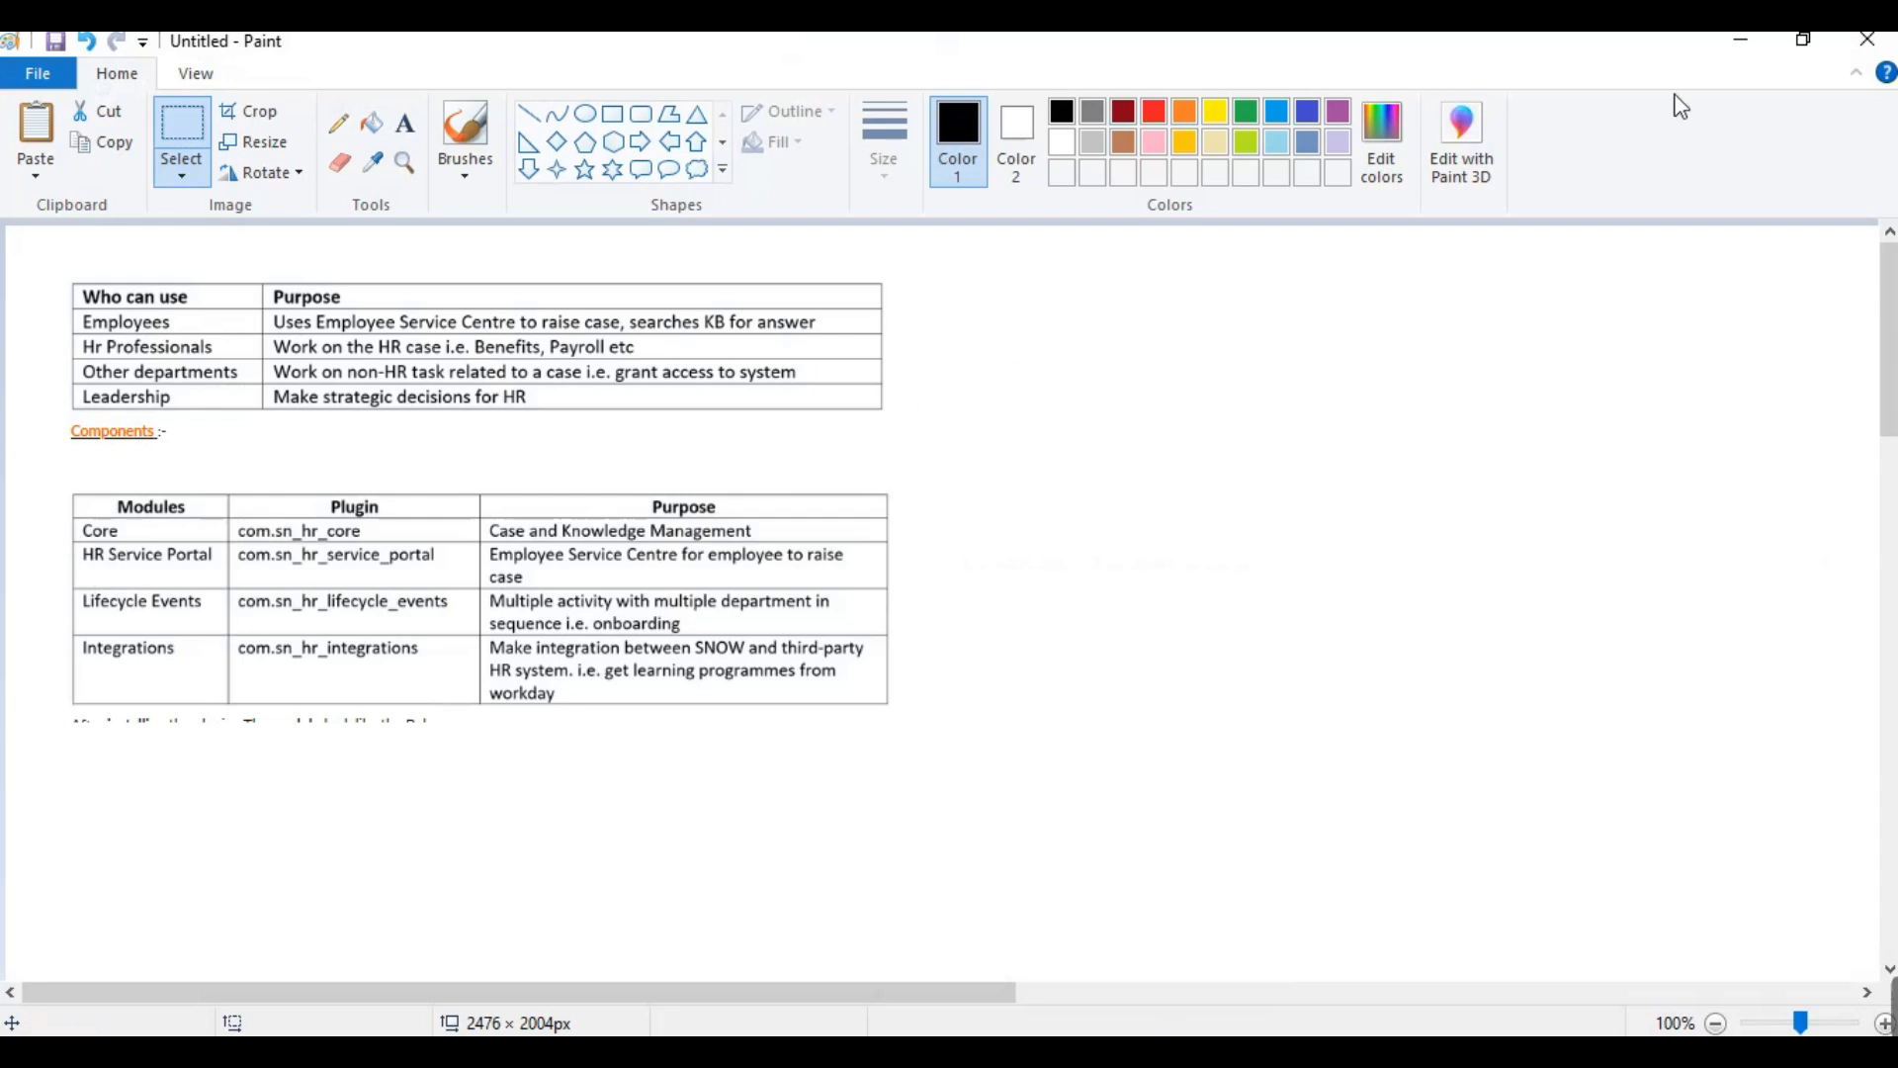
left_click(1736, 49)
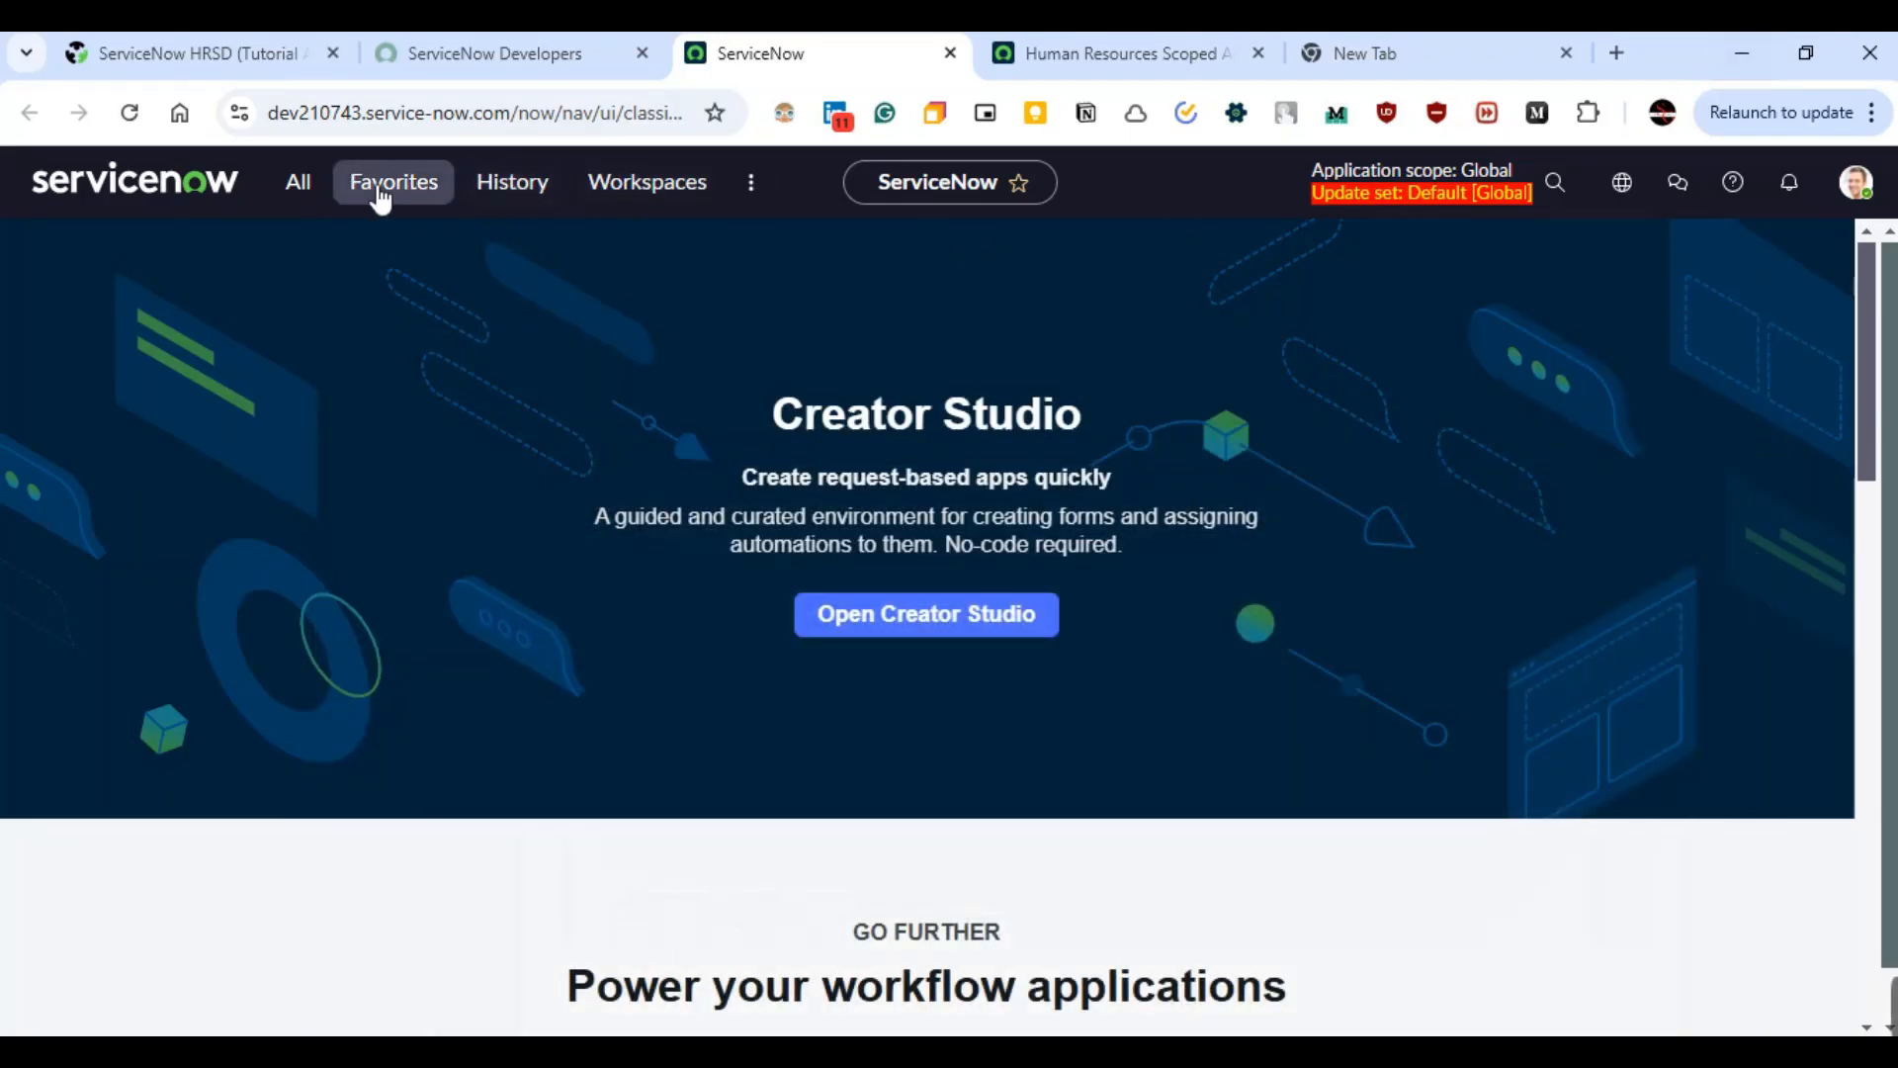
left_click(318, 194)
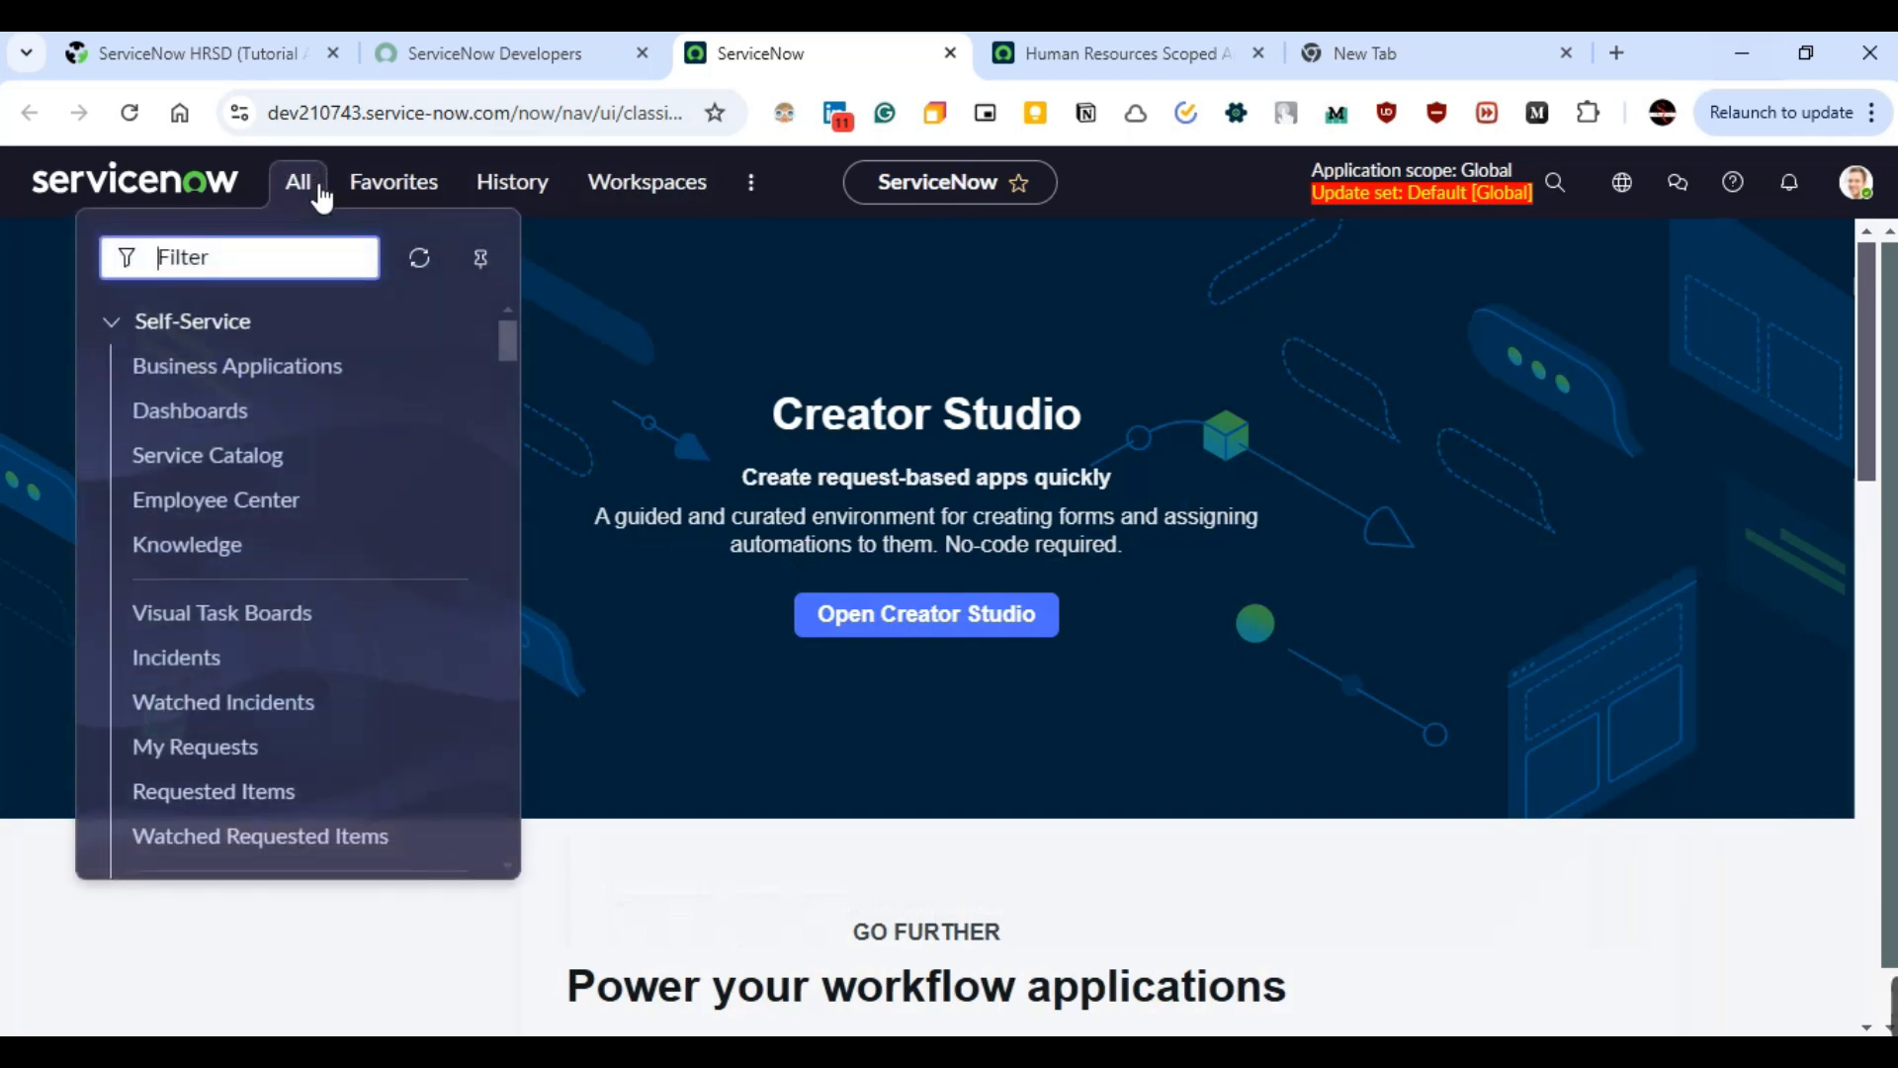
type("hr case")
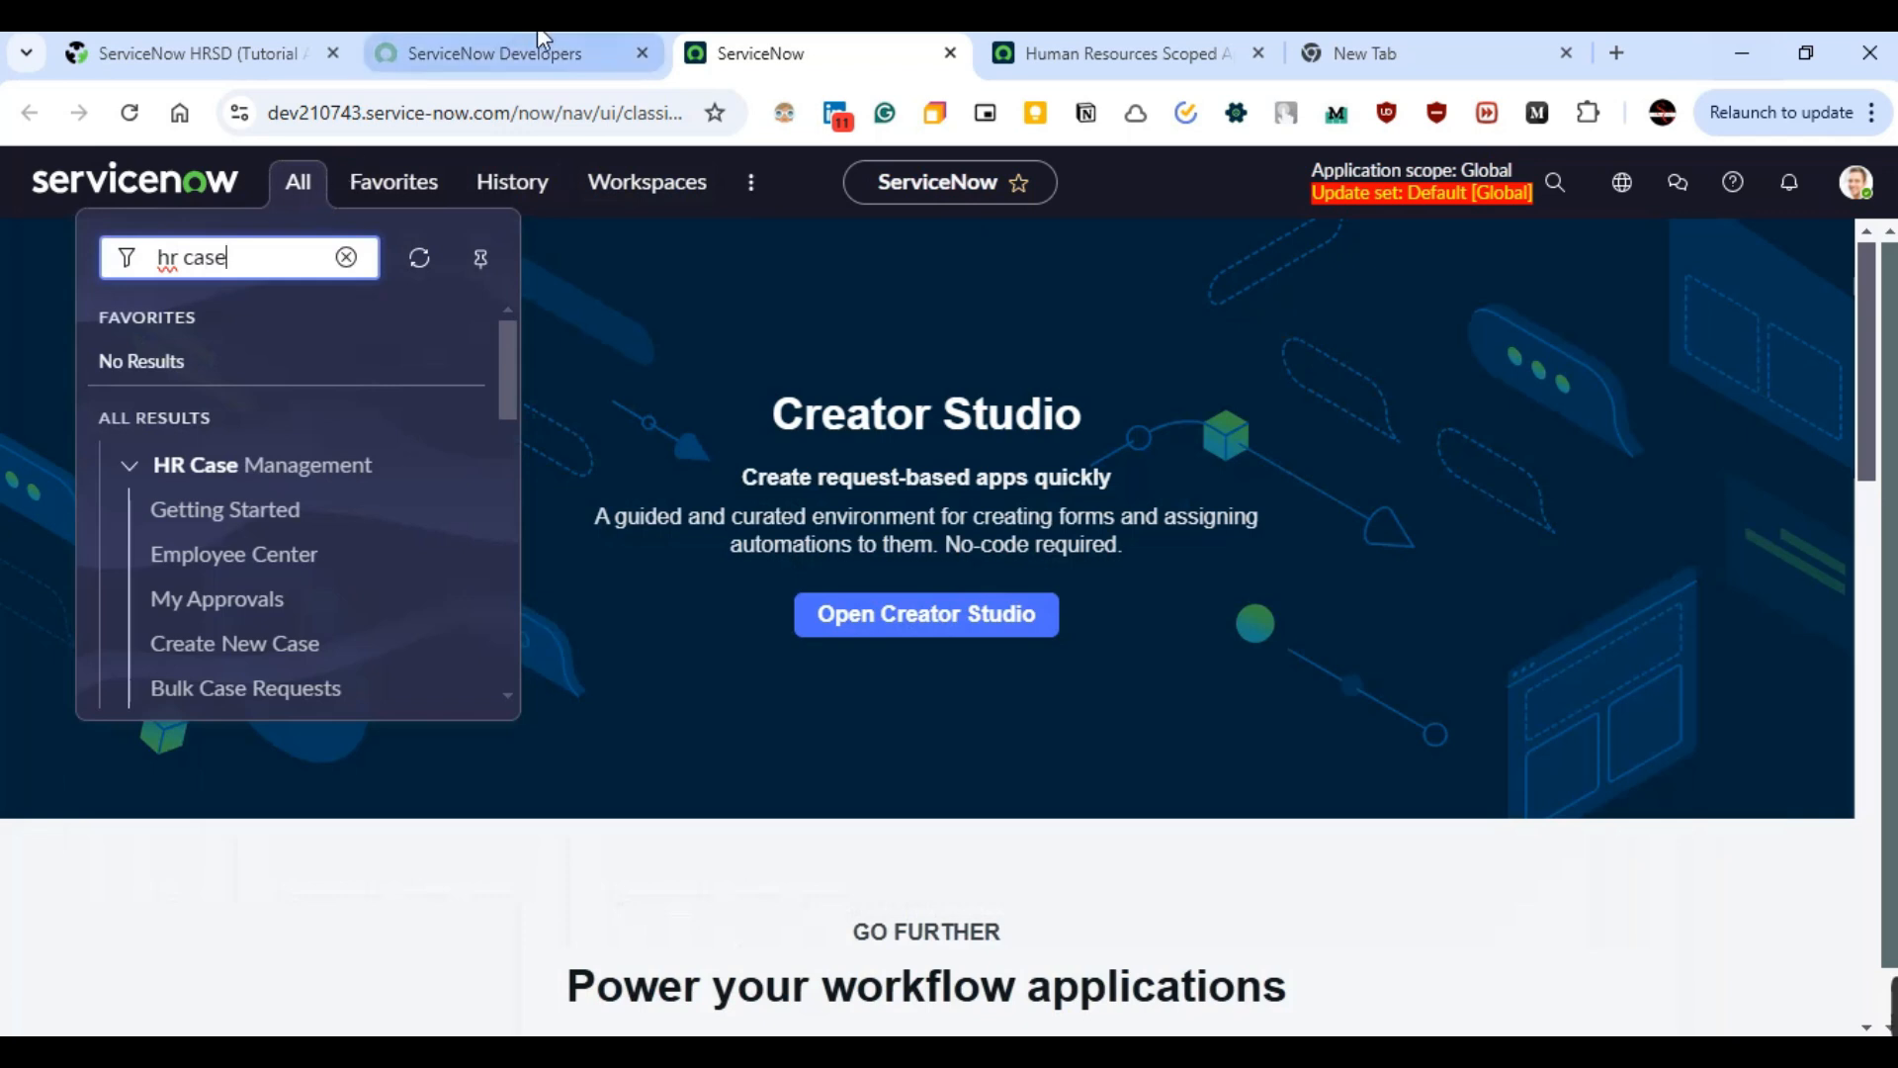
scroll(203, 457, "down", 5)
middle_click(200, 455)
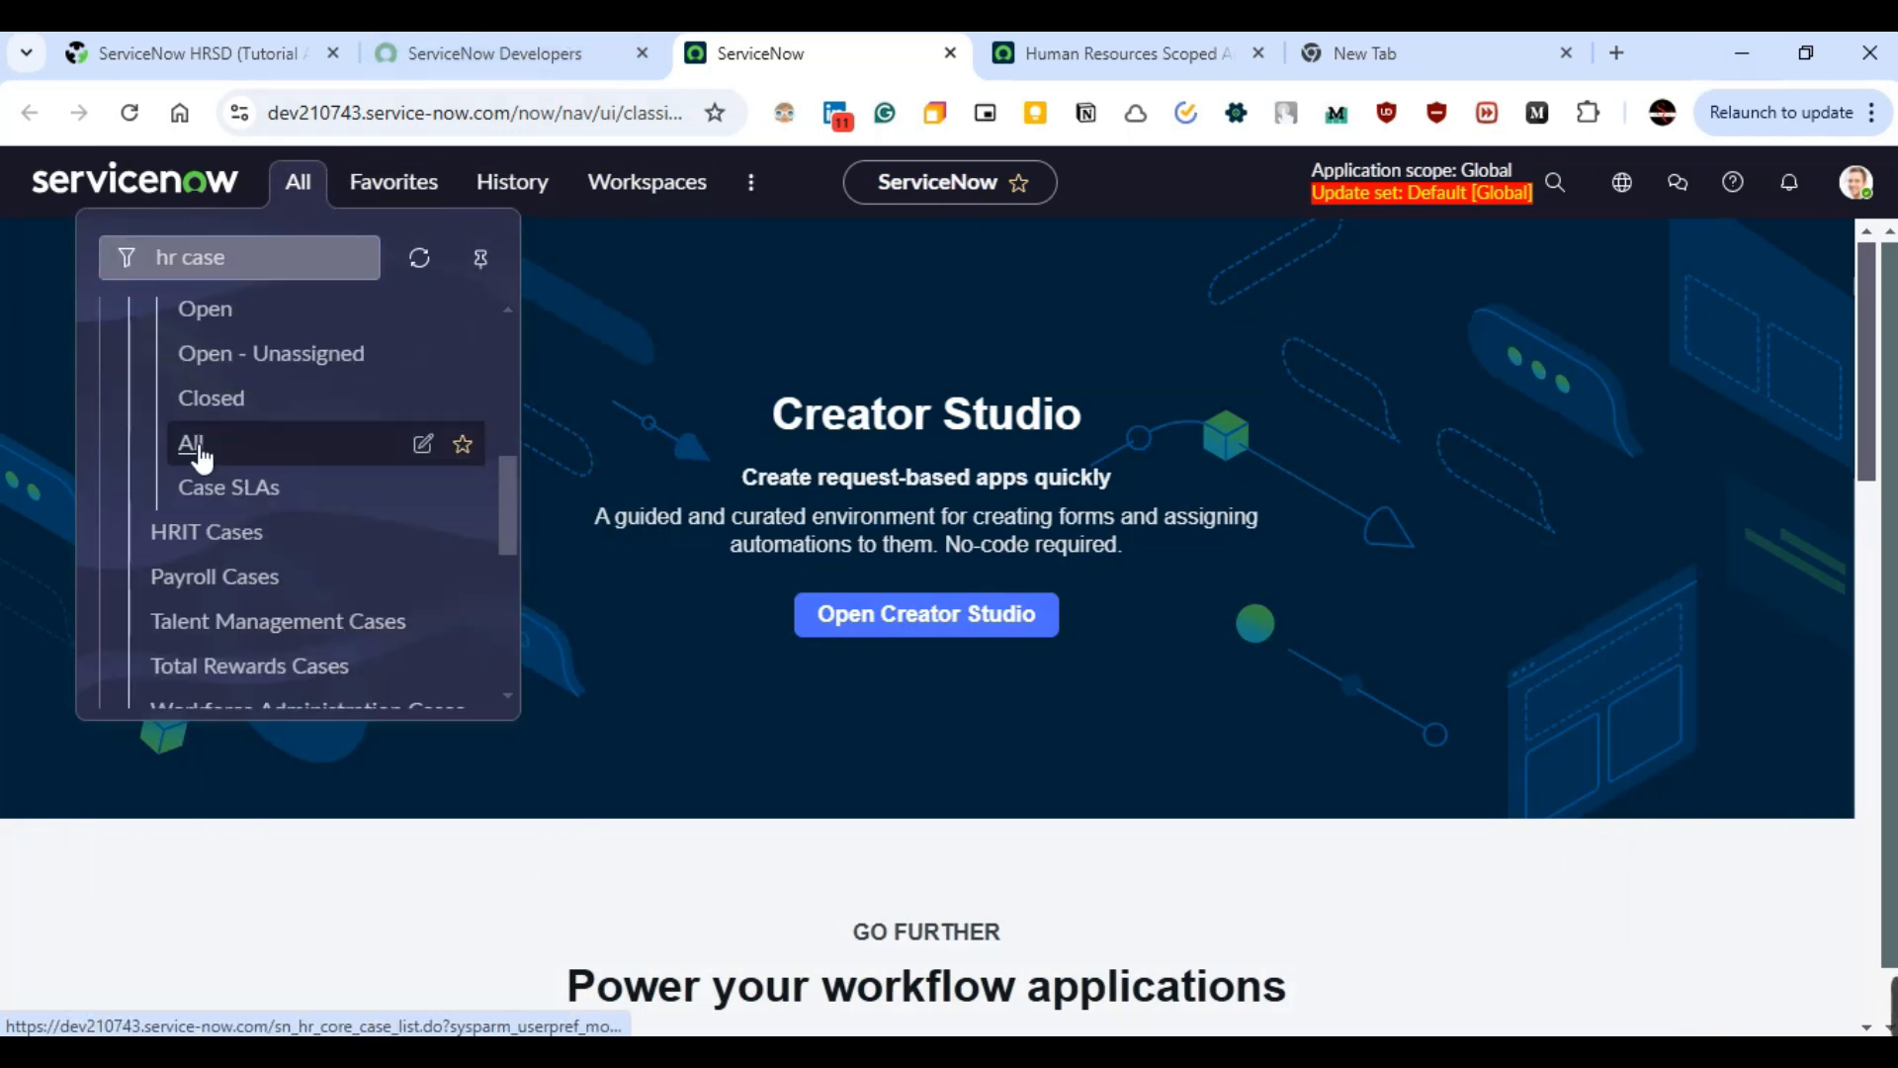
left_click(934, 55)
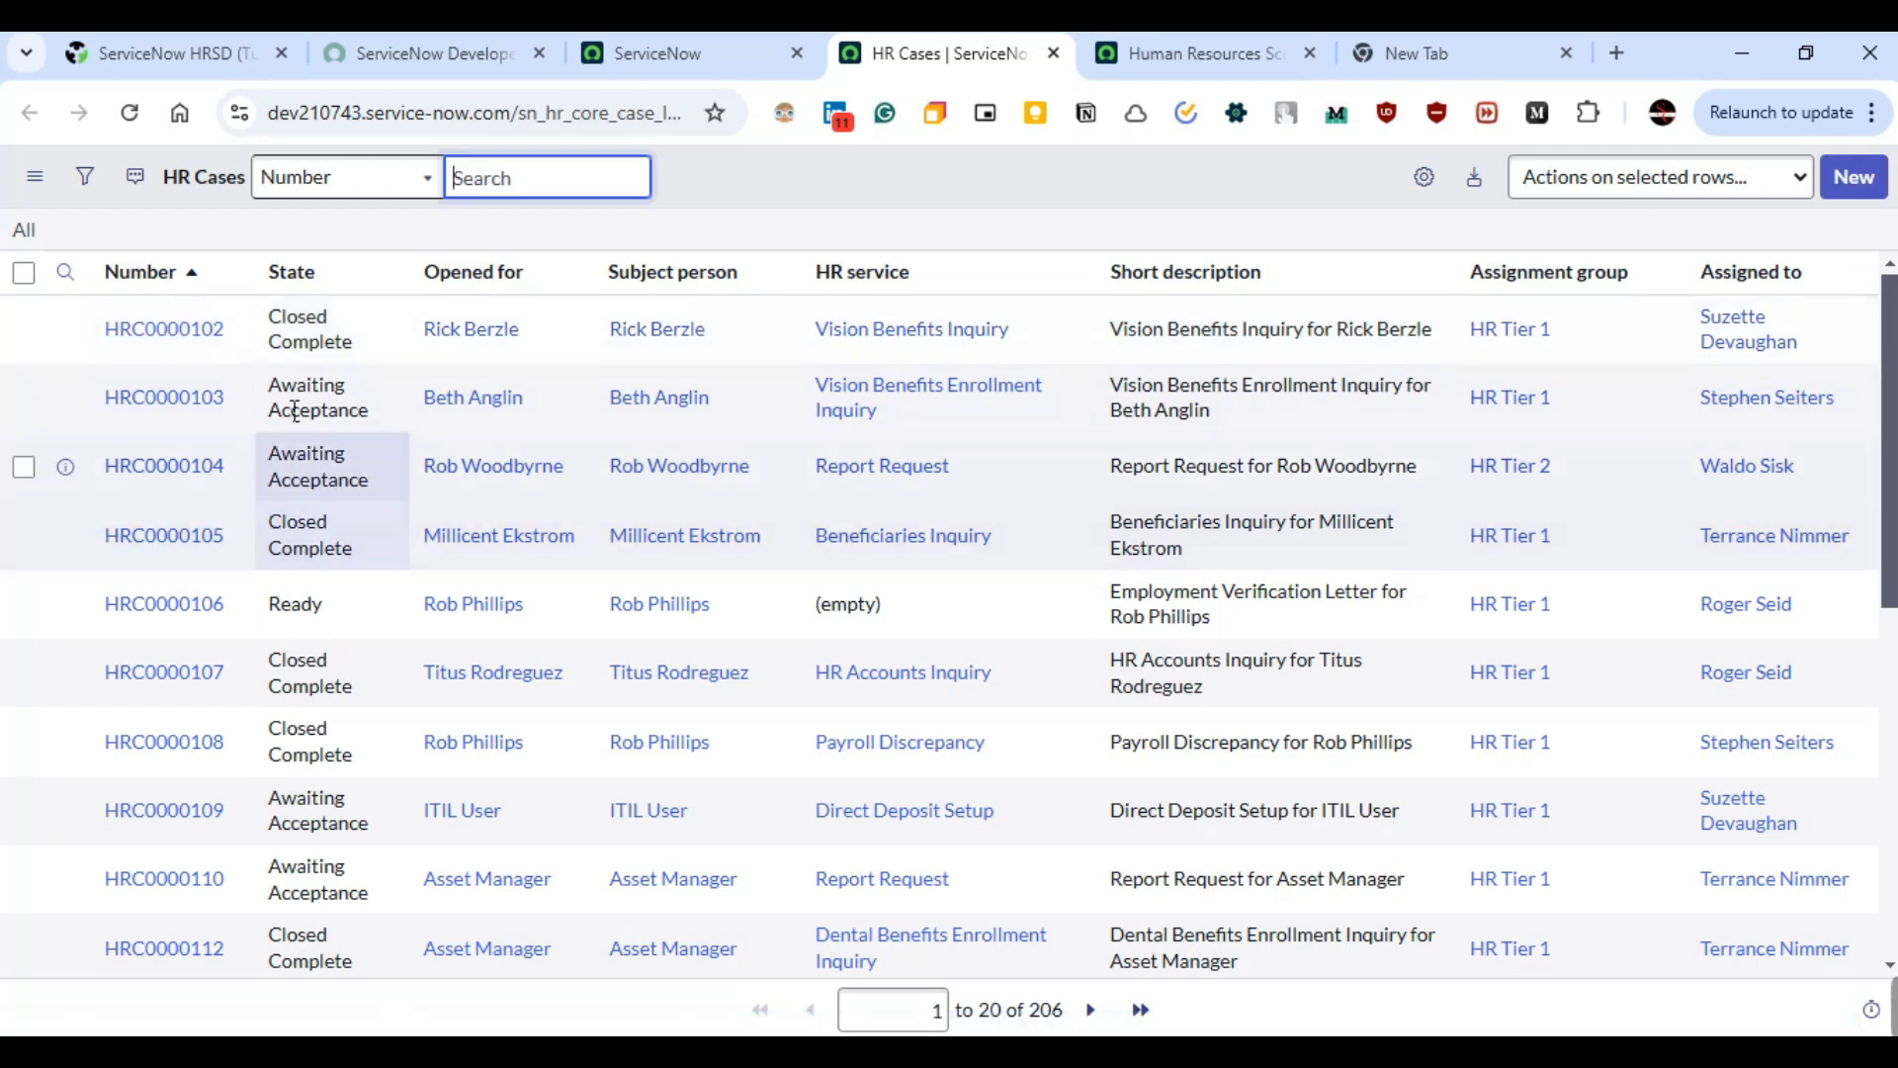
- Open the first HR case in the list separately, review its form and related lists, and close it
left_click(189, 336, "ctrl")
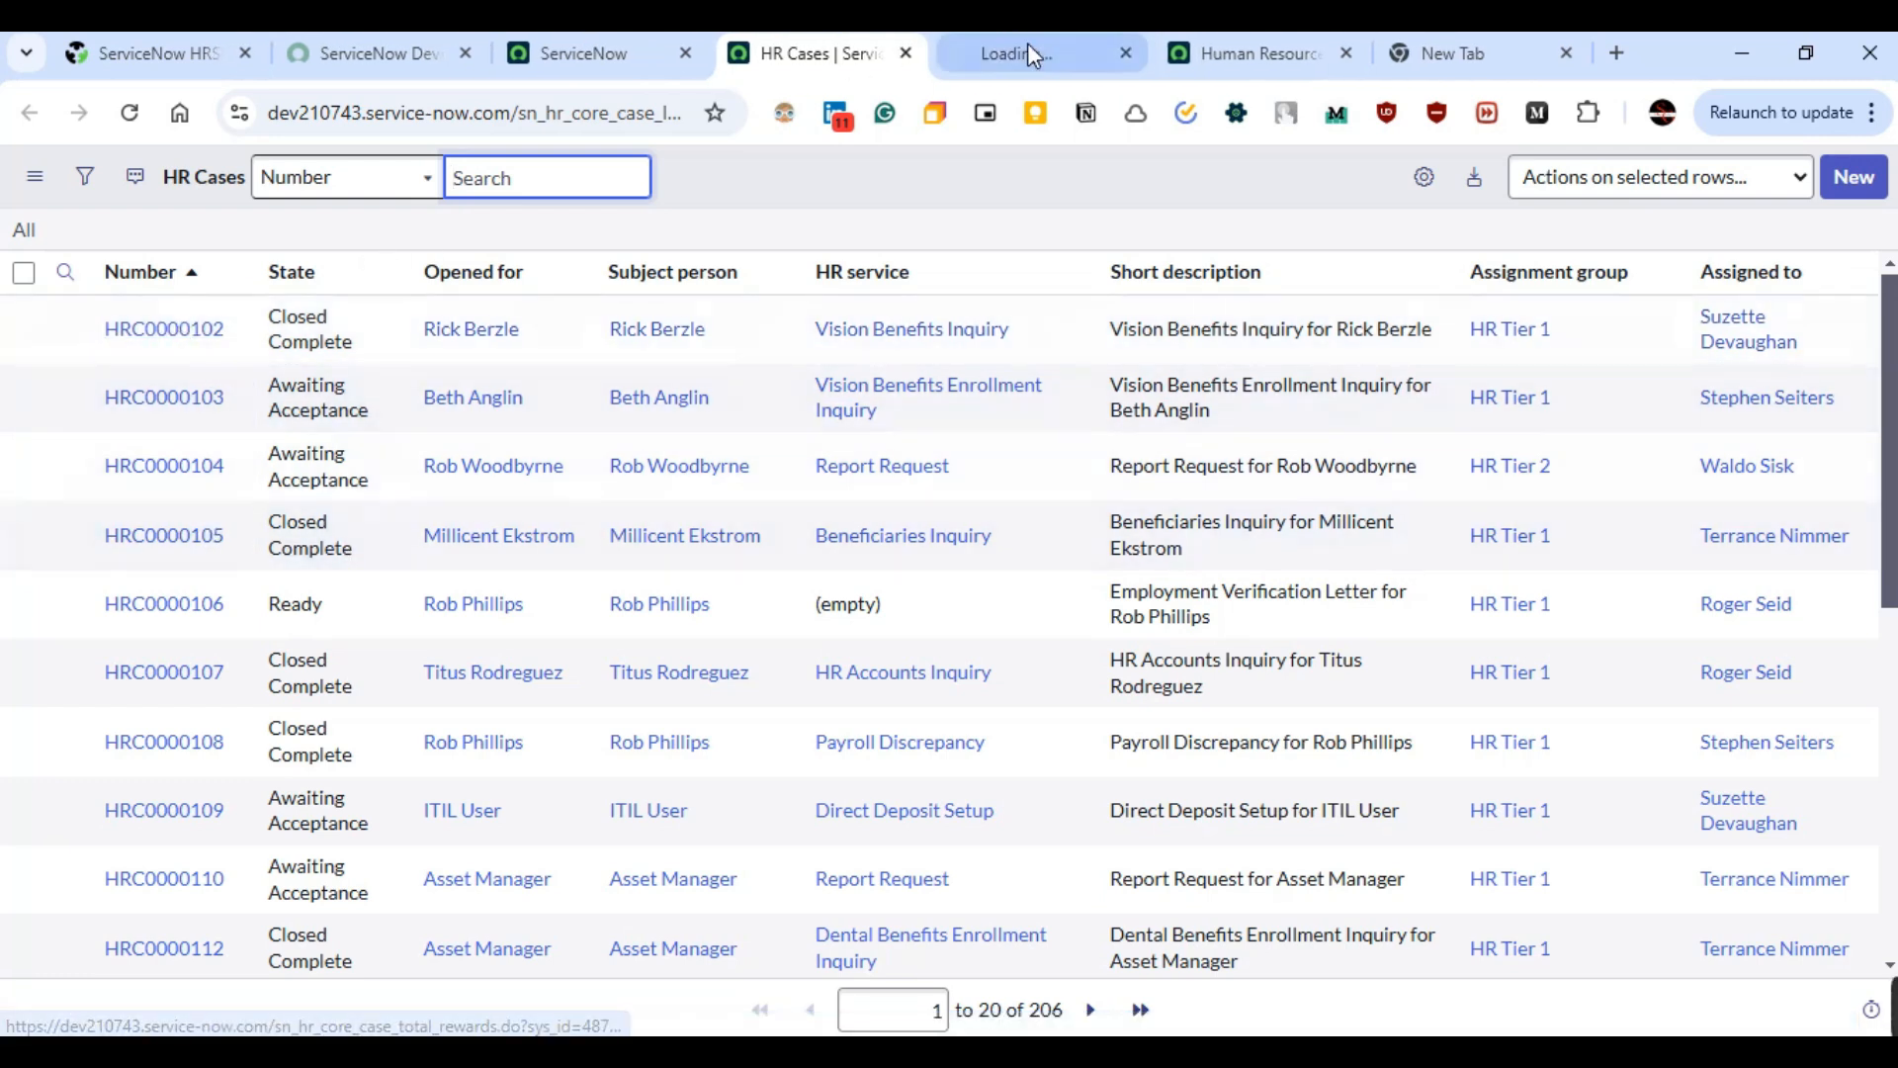
left_click(1031, 46)
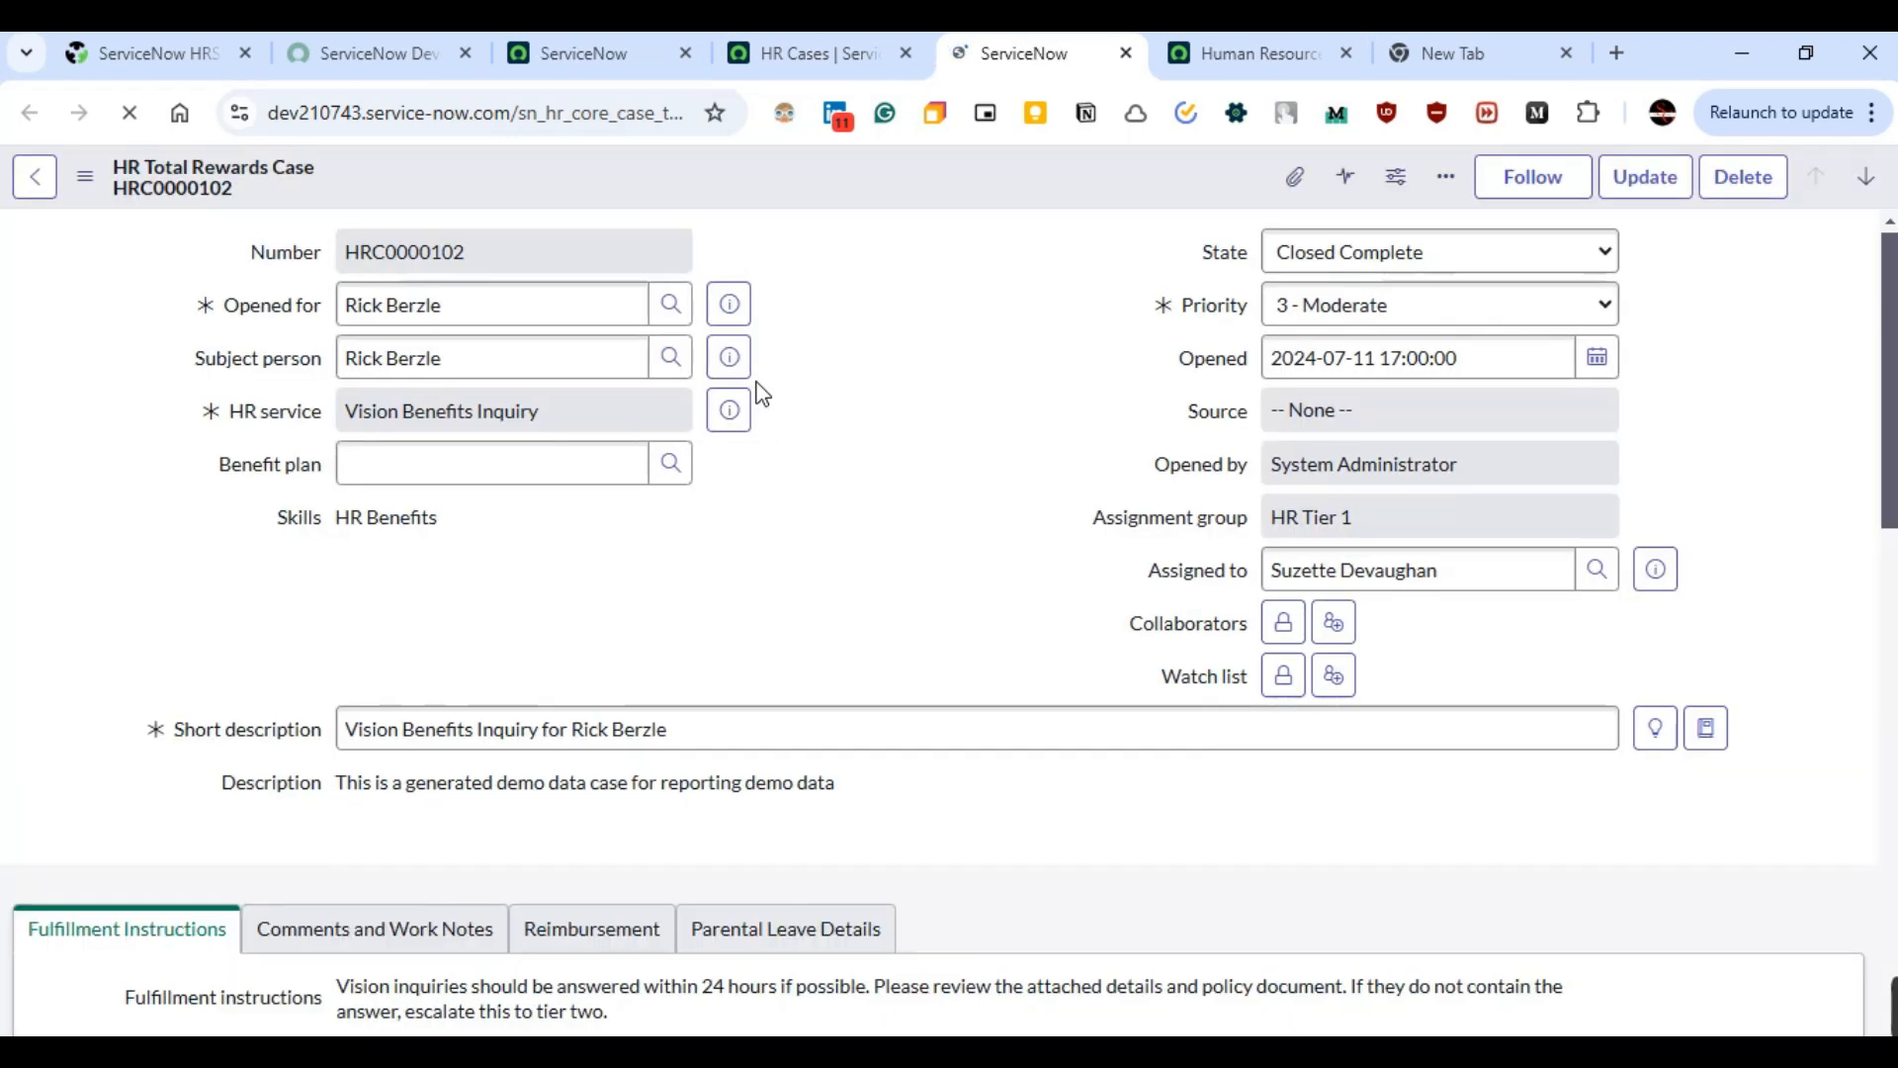
scroll(994, 576, "down", 5)
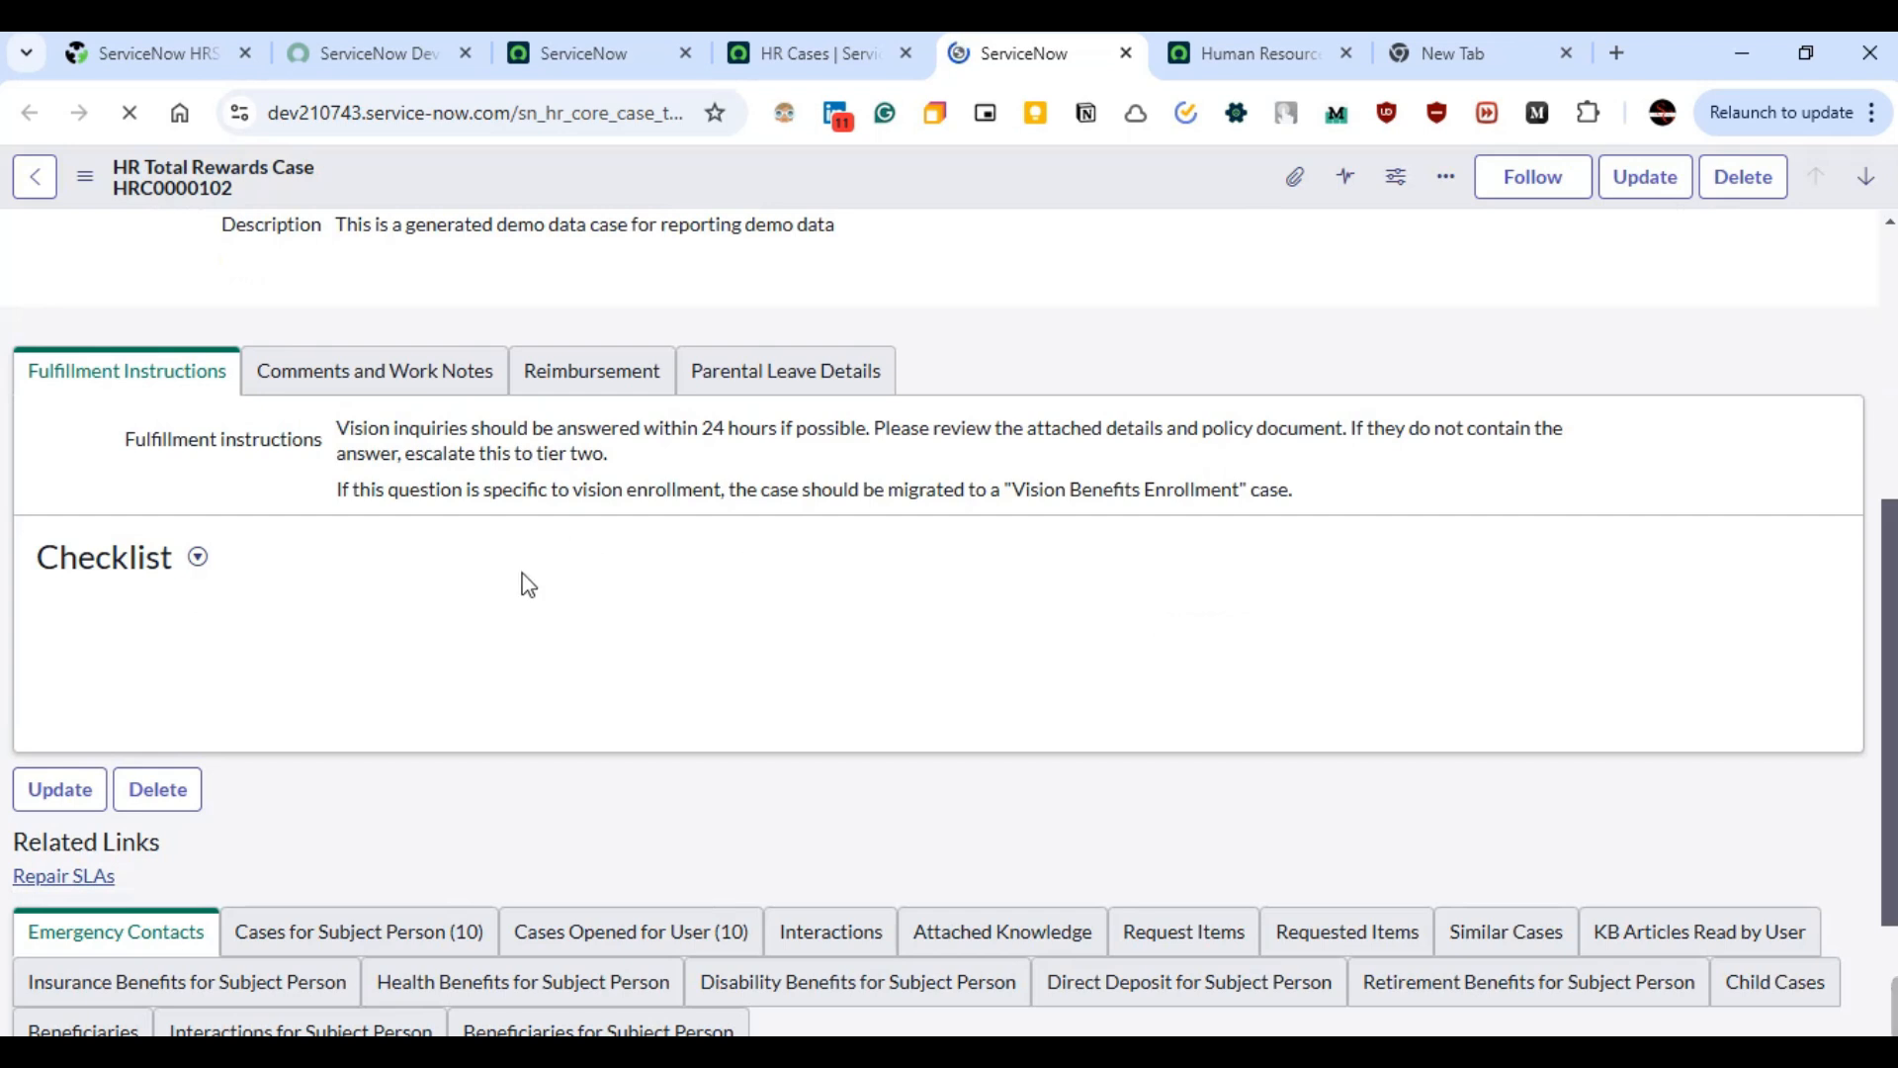
scroll(440, 660, "down", 3)
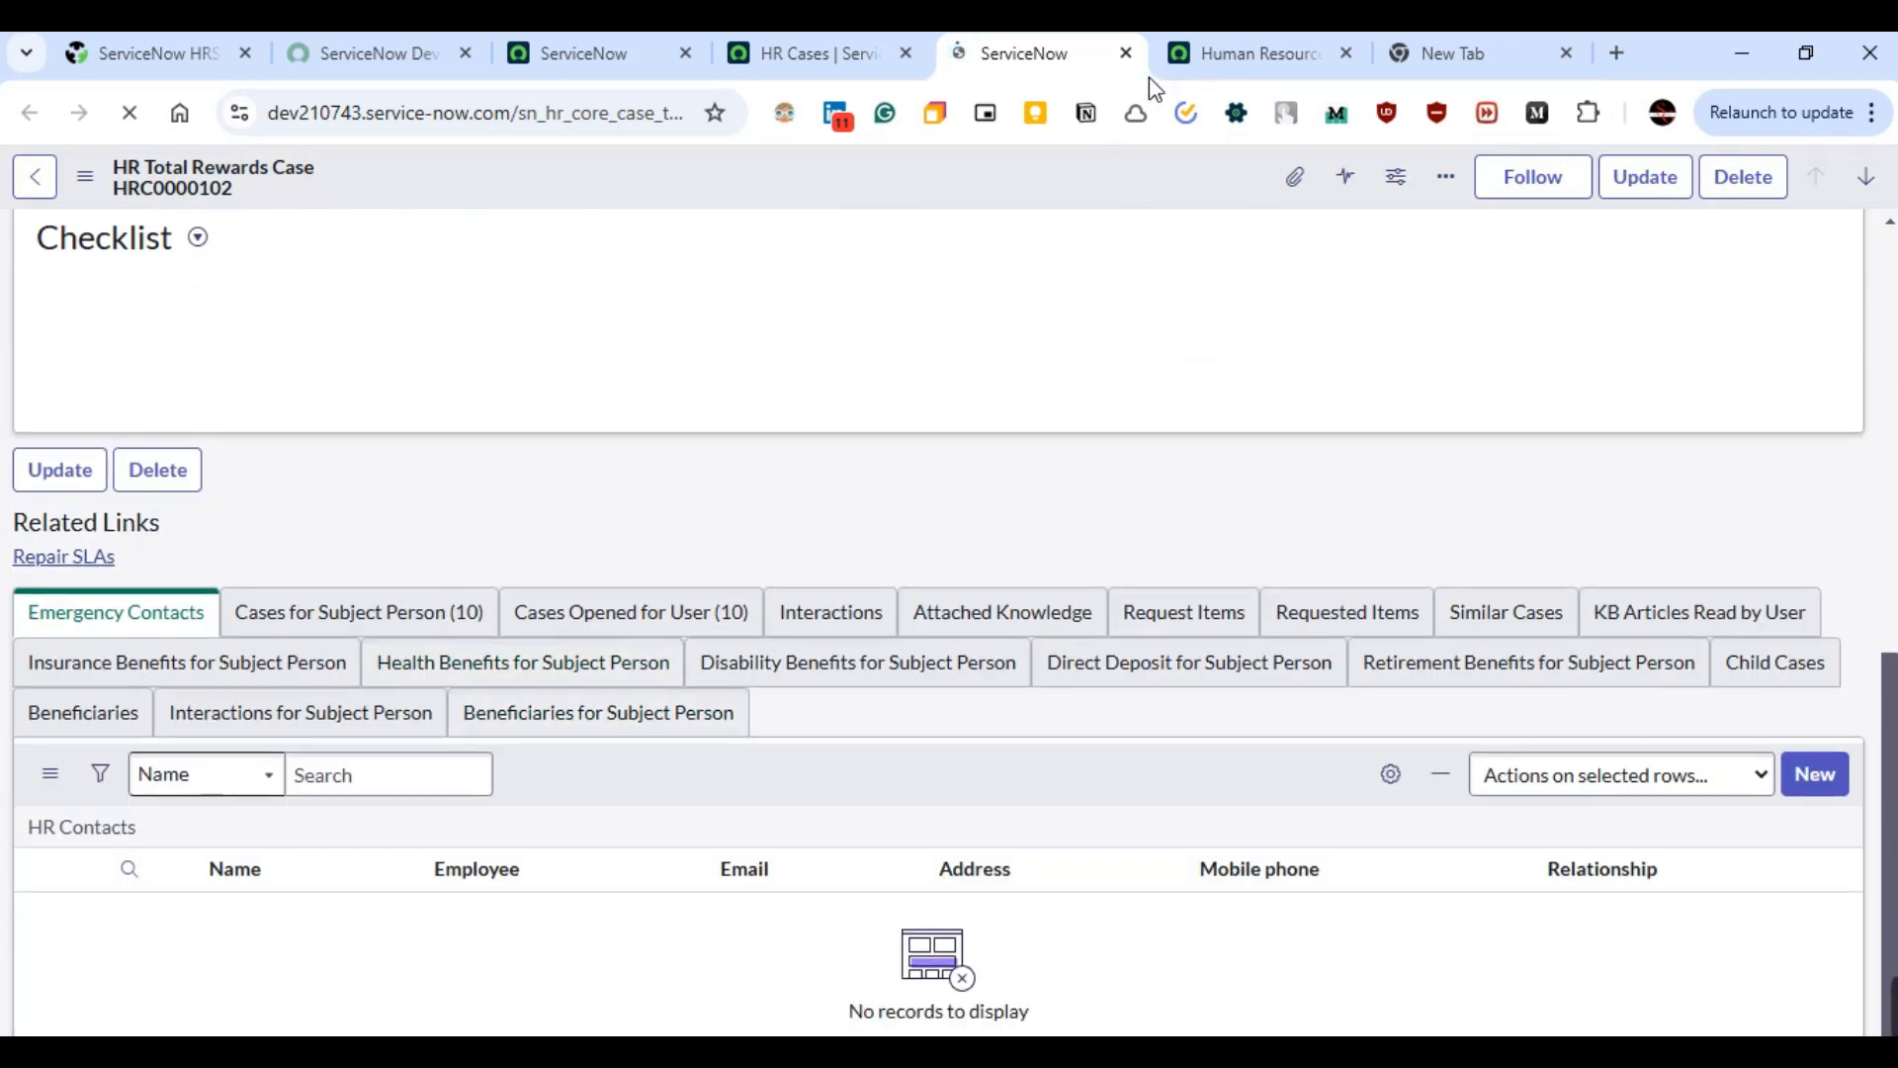
left_click(1126, 53)
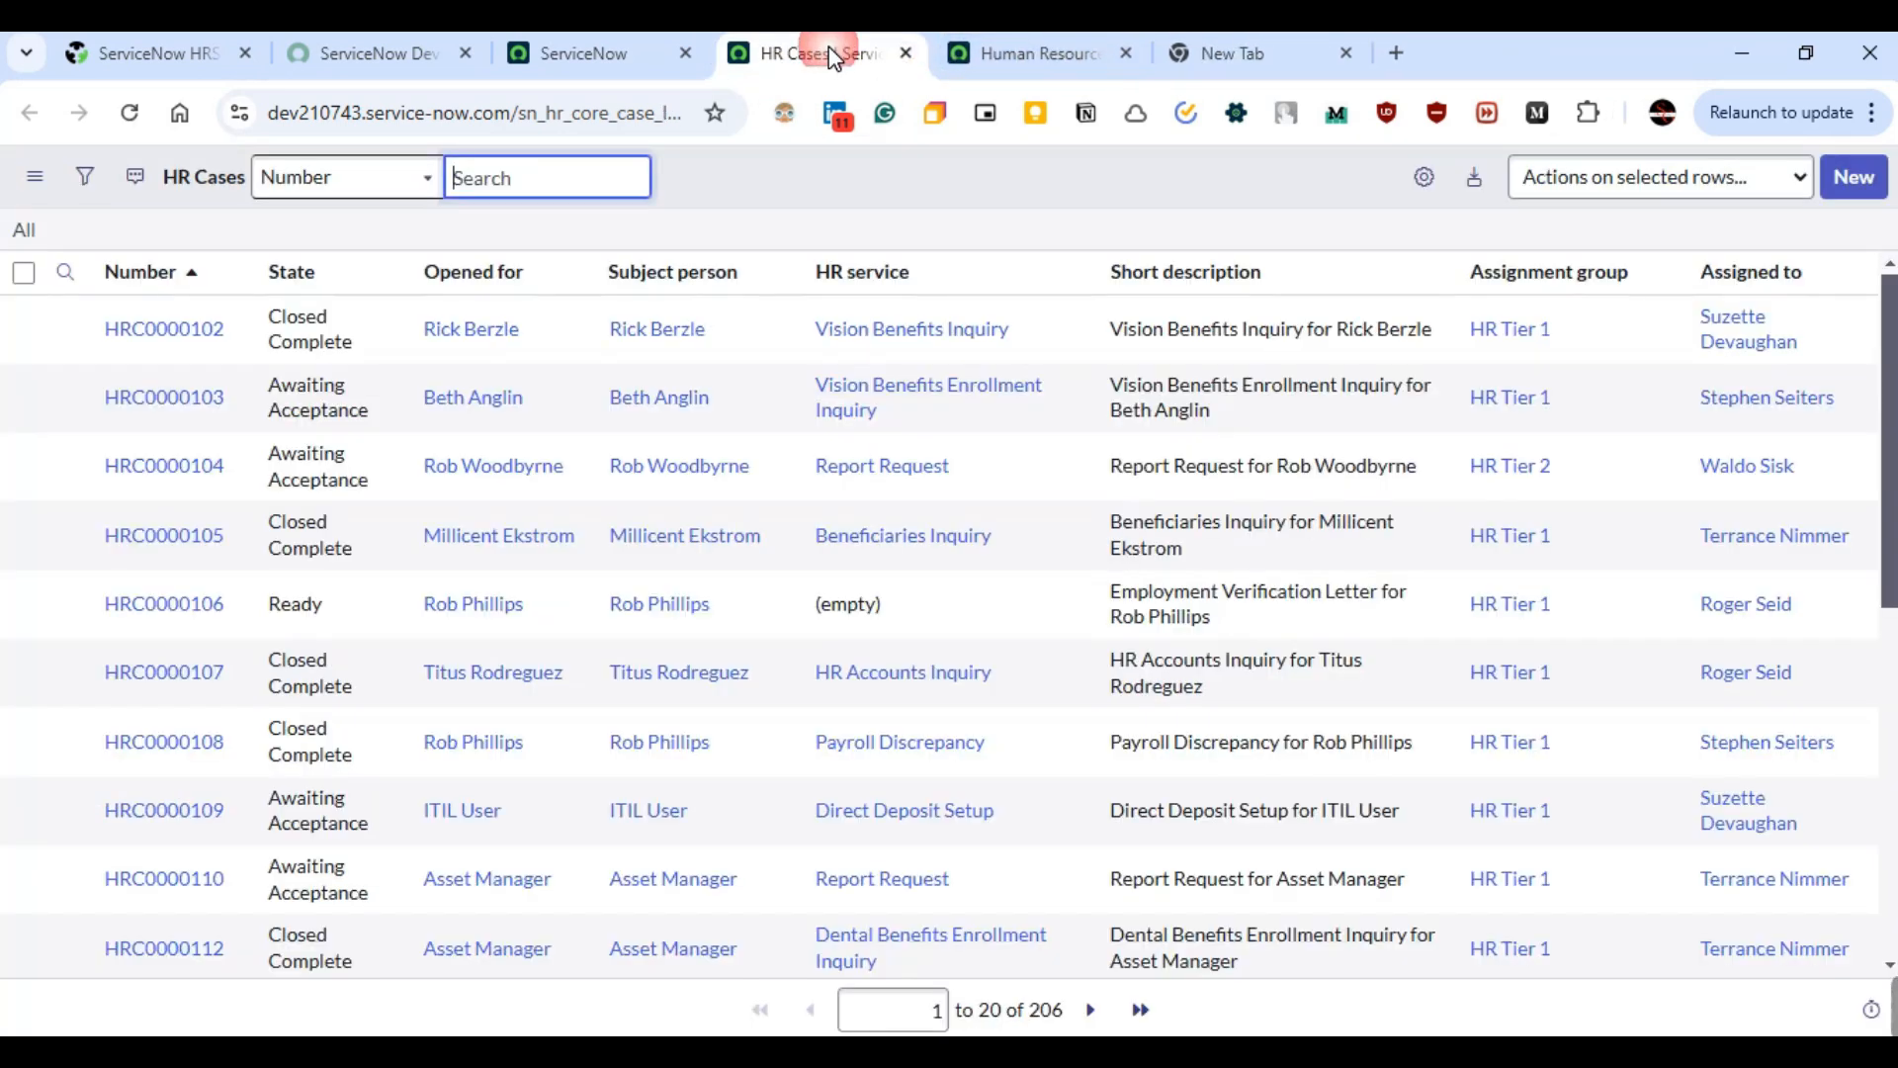
- Return to the instance home page and look through the modules matching hr case in the navigator
left_click(542, 49)
left_click(301, 188)
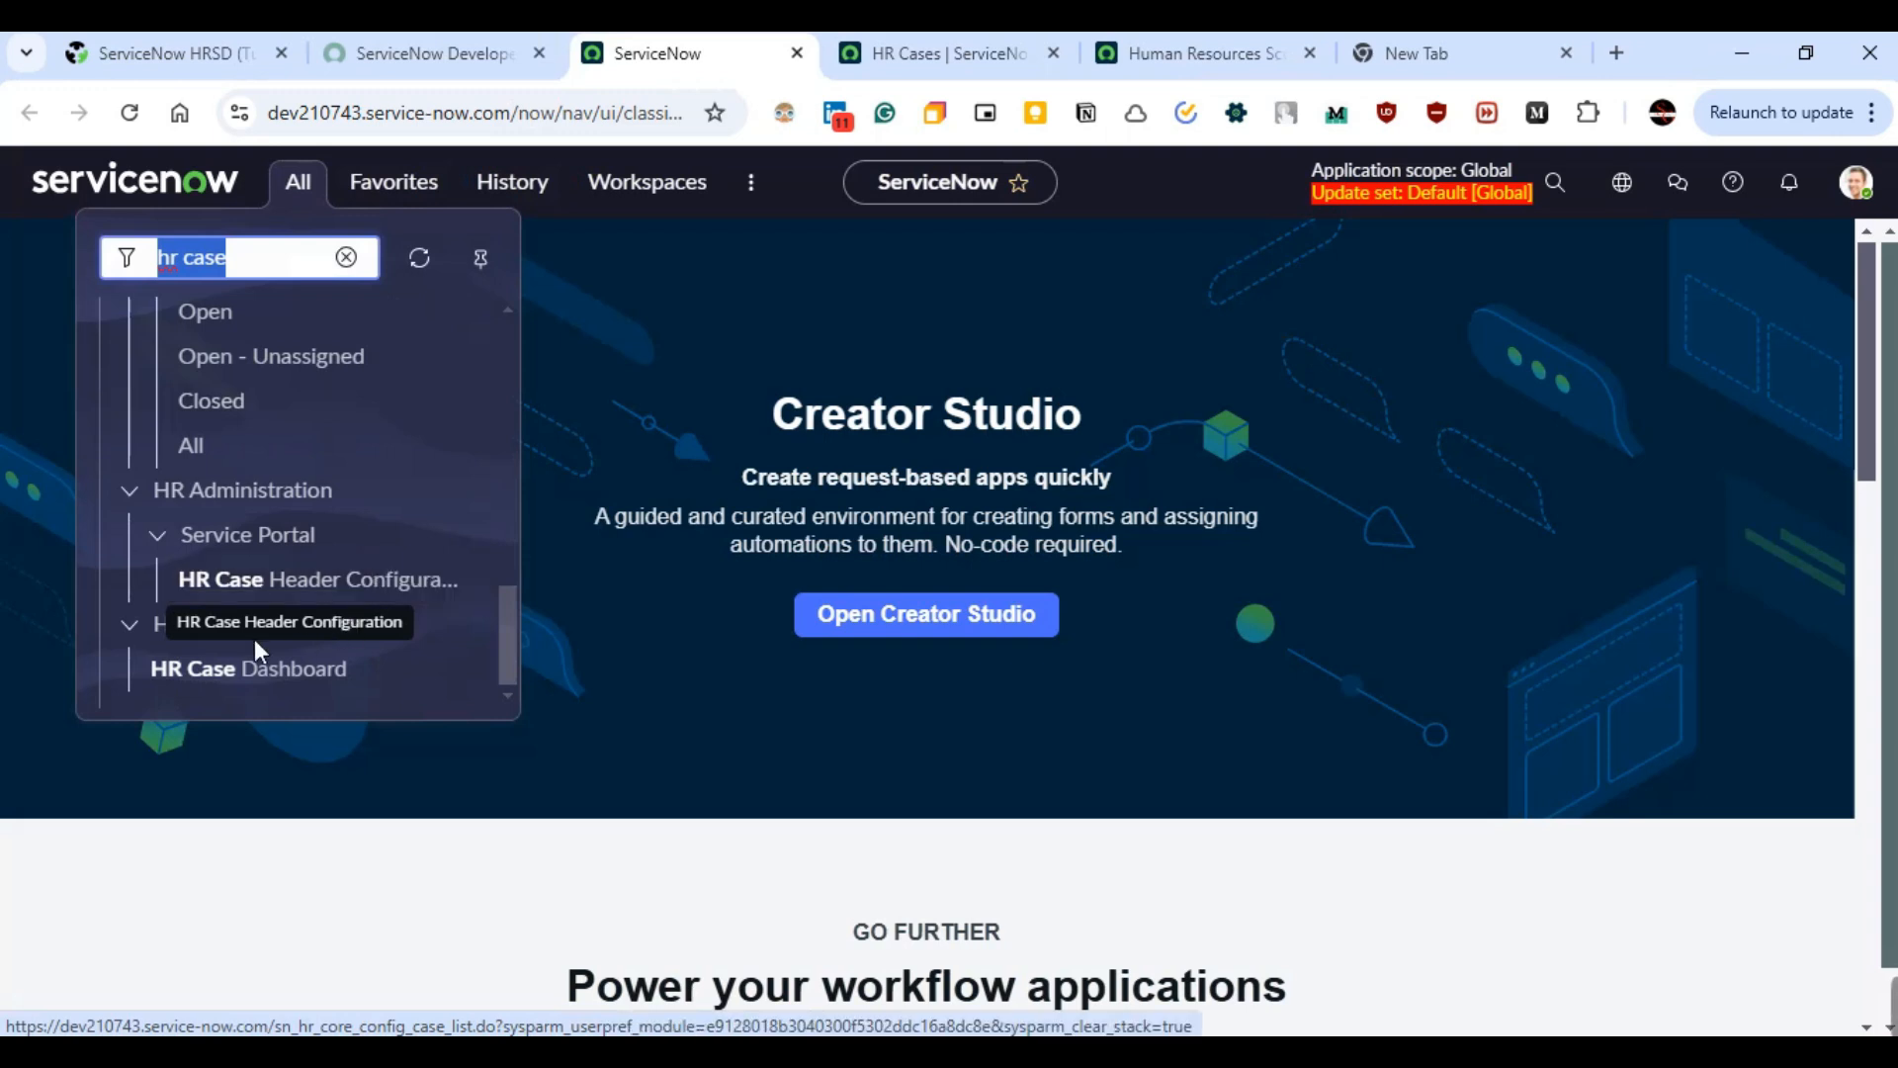
scroll(327, 459, "up", 5)
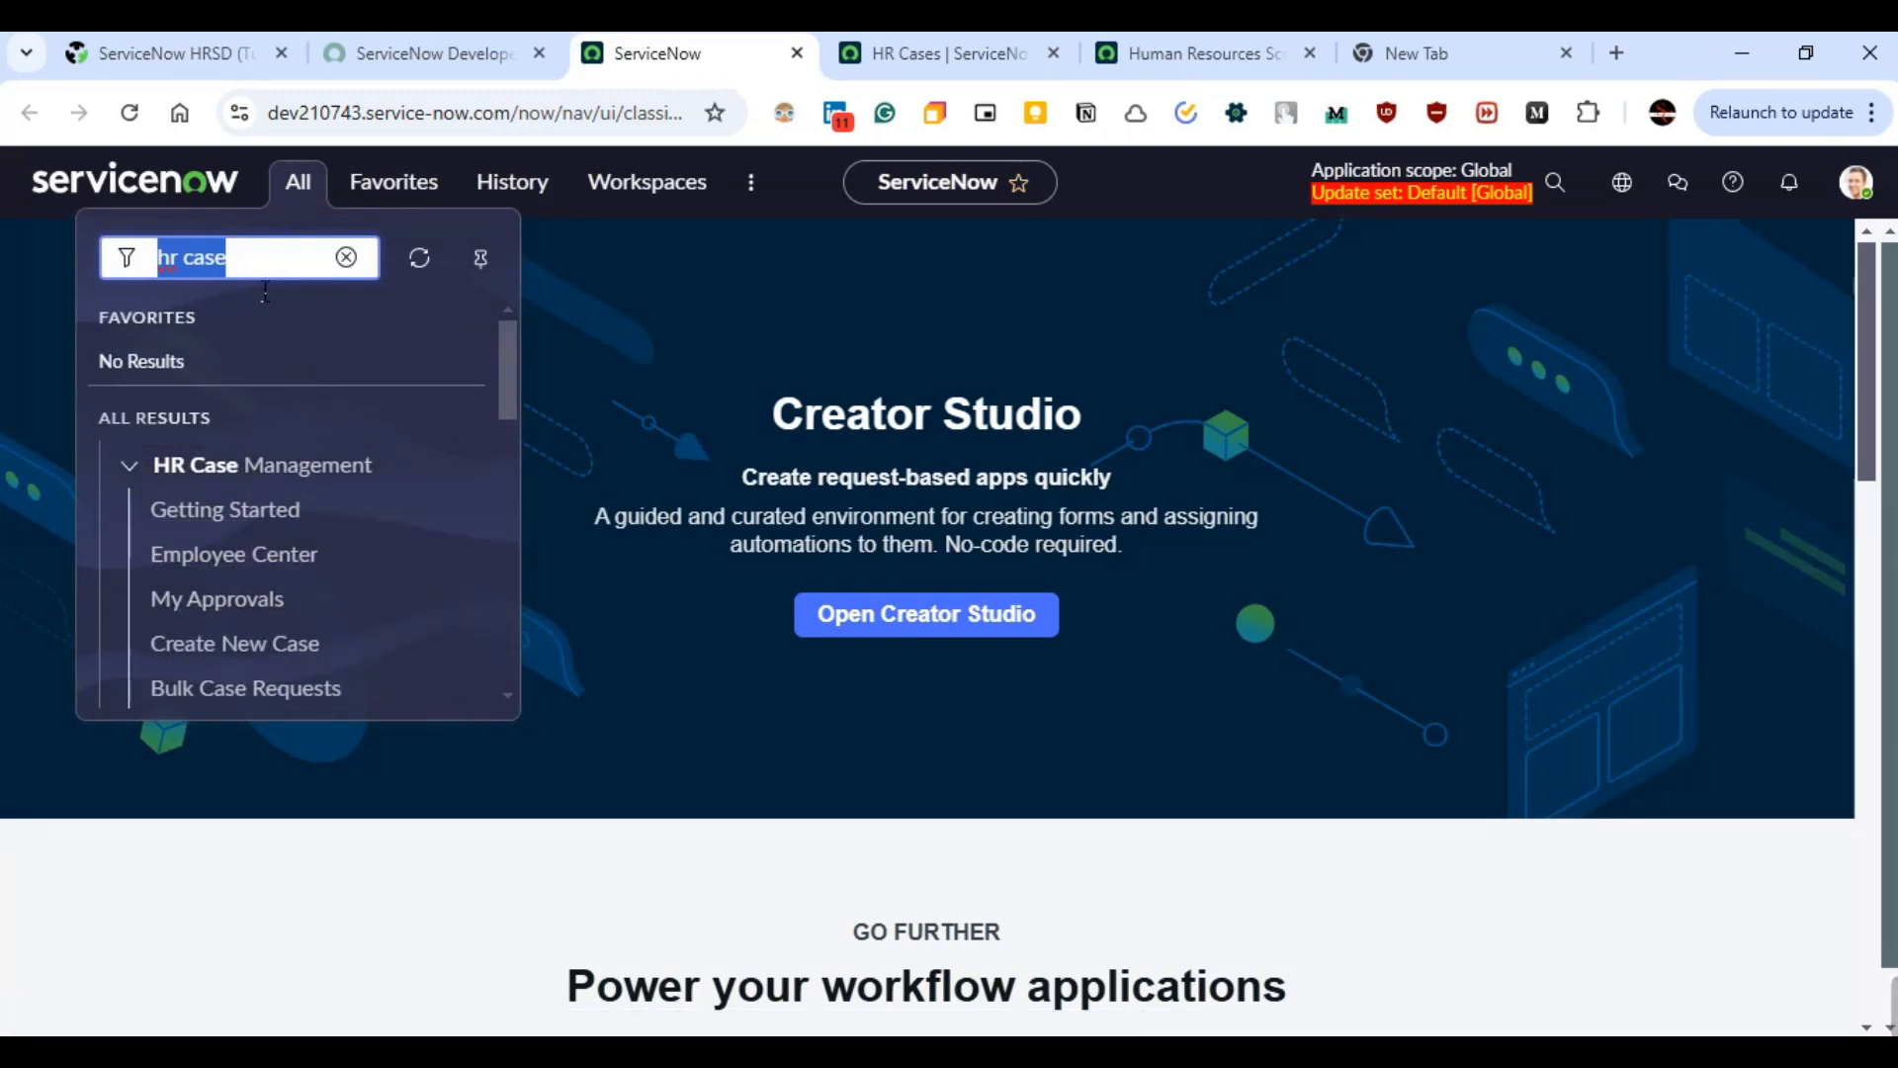
- Replace the navigator filter with coe and open COE Configuration under HR Administration in a new tab
left_click(249, 263)
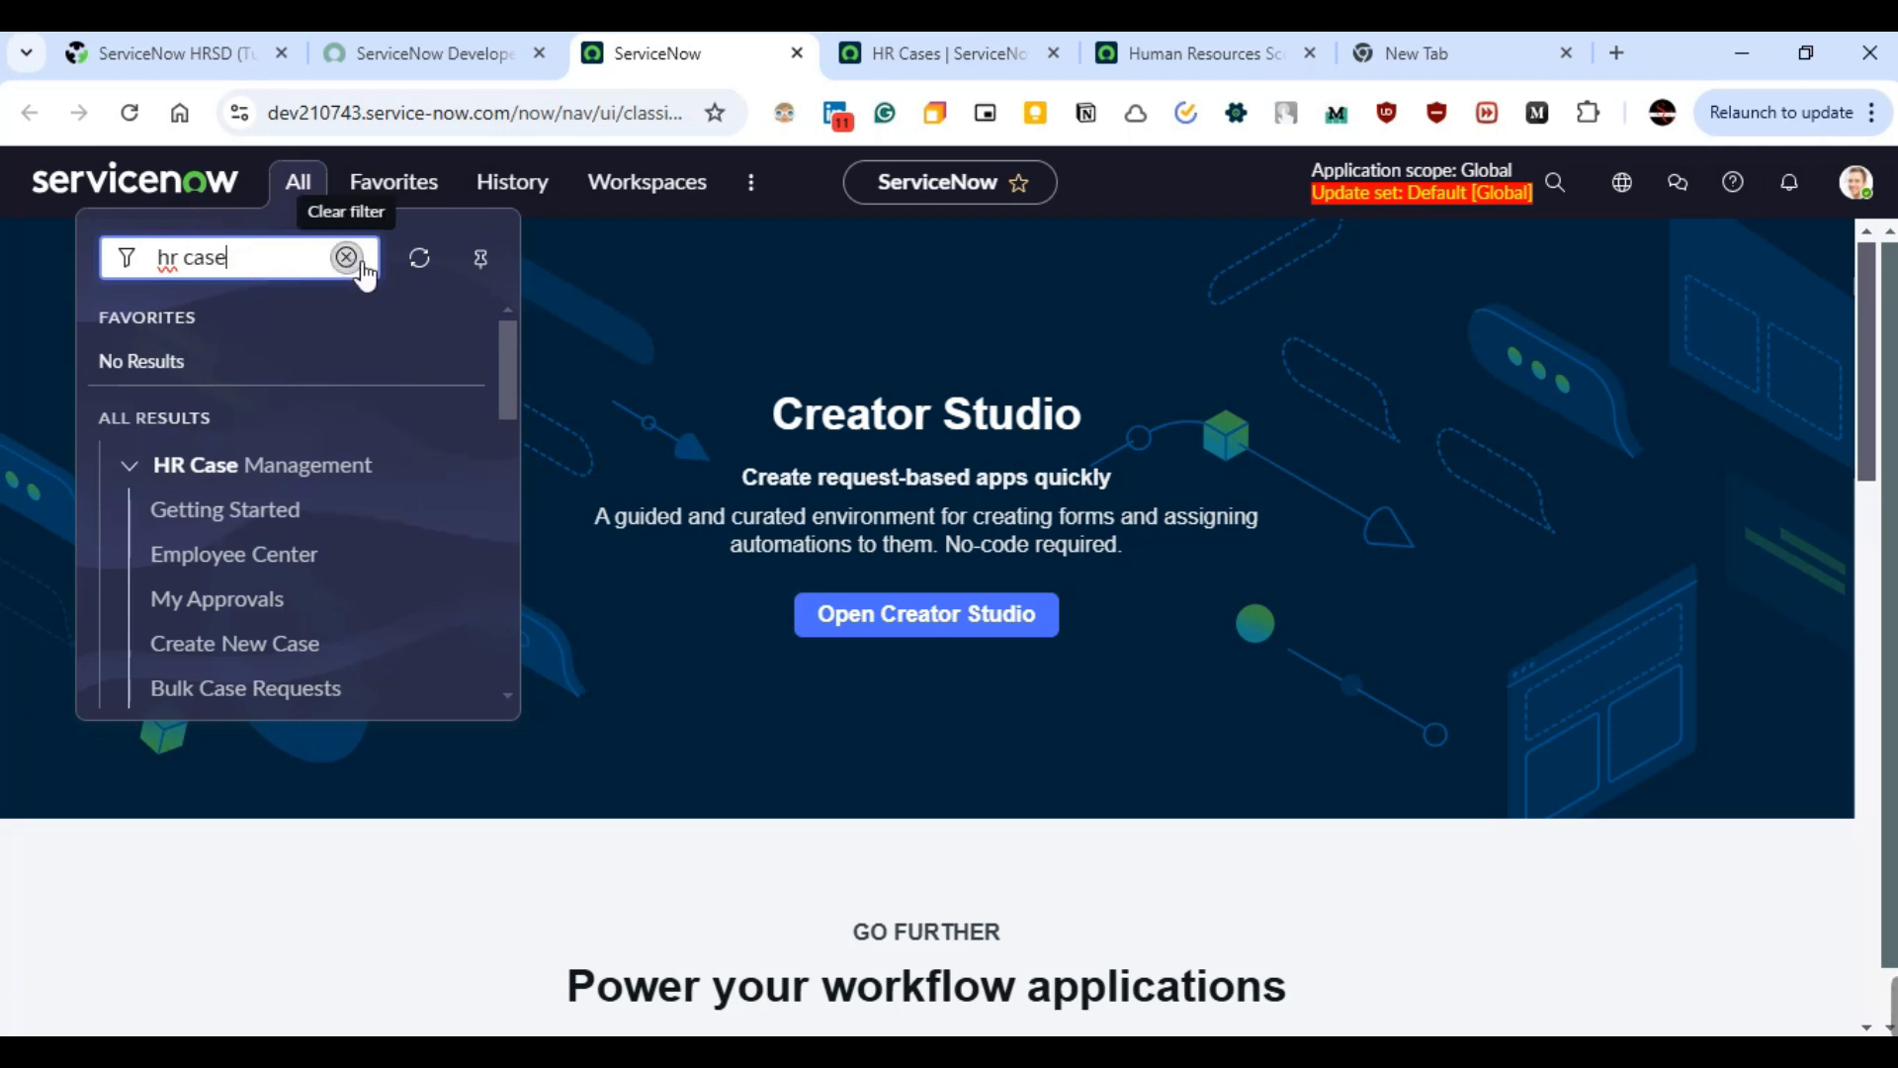
key("BackSpace")
key("BackSpace")
key("BackSpace")
key("BackSpace")
key("BackSpace")
key("BackSpace")
left_click(363, 265)
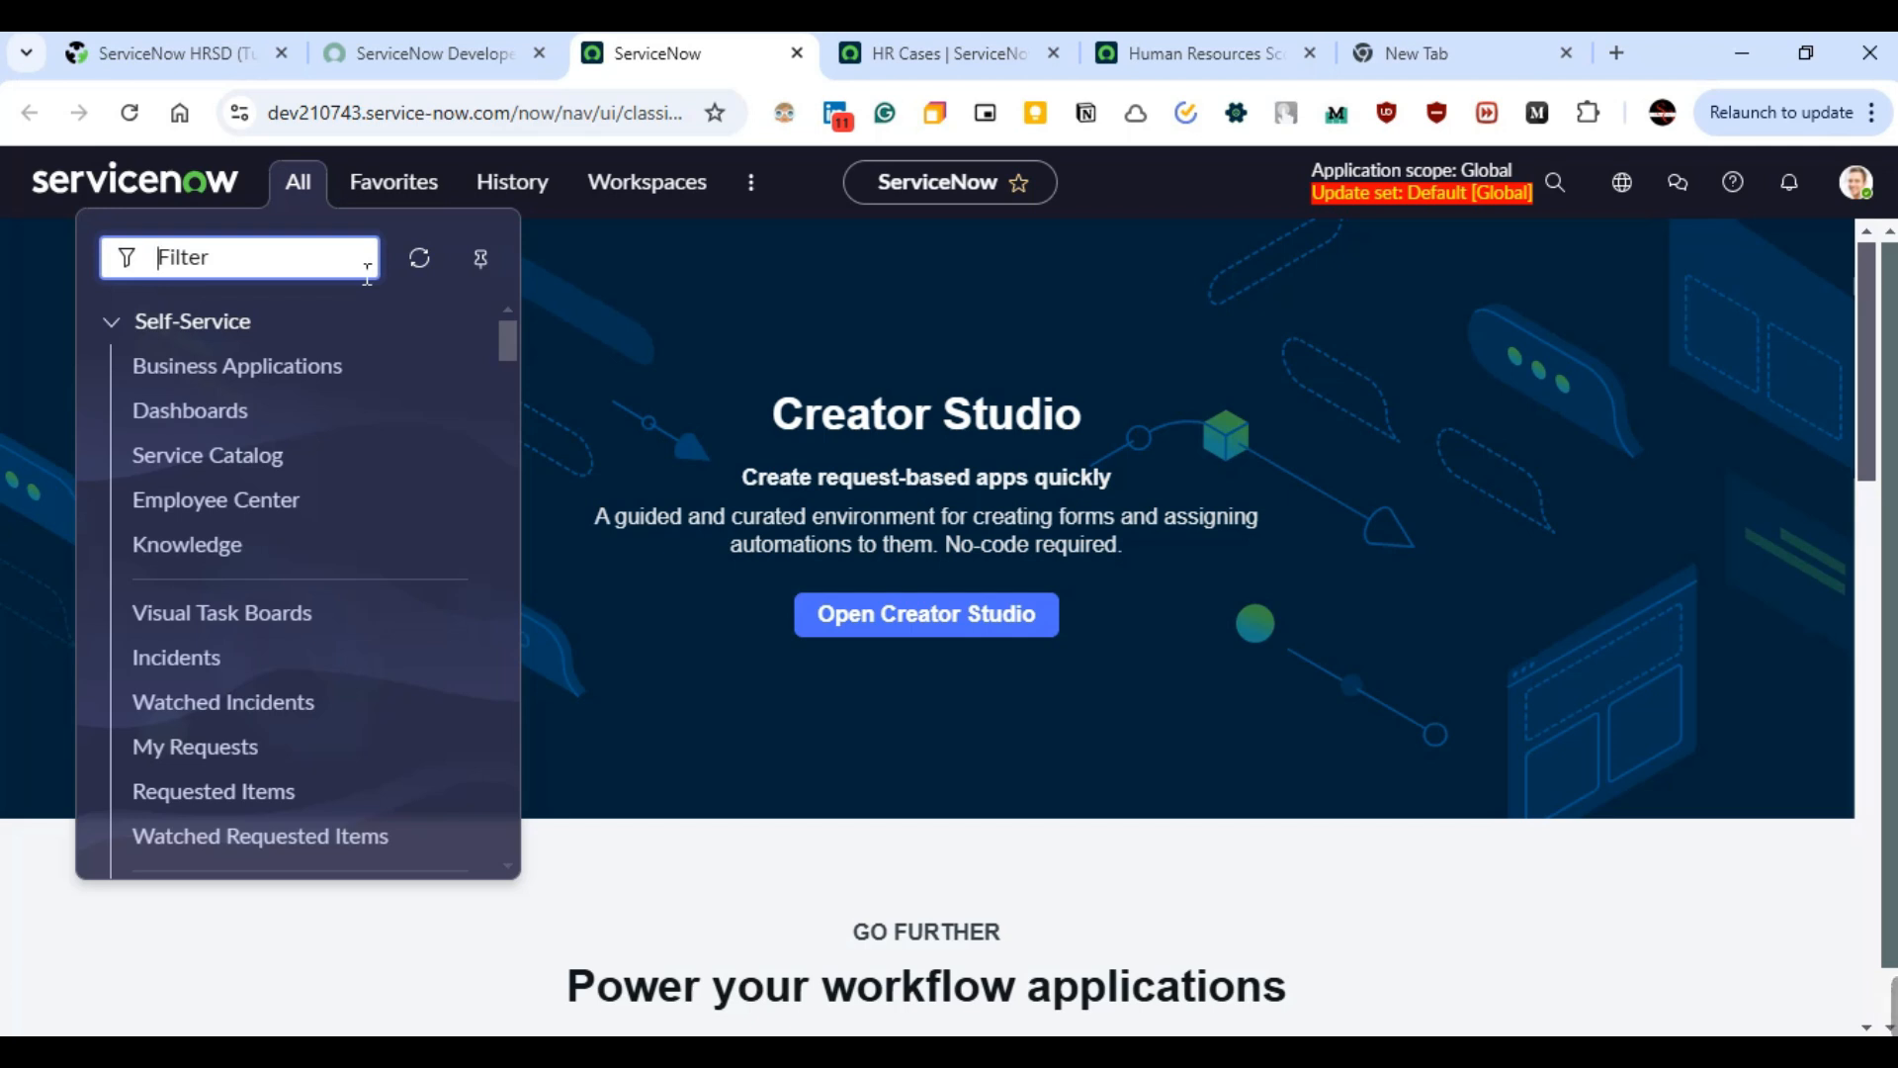
type("co")
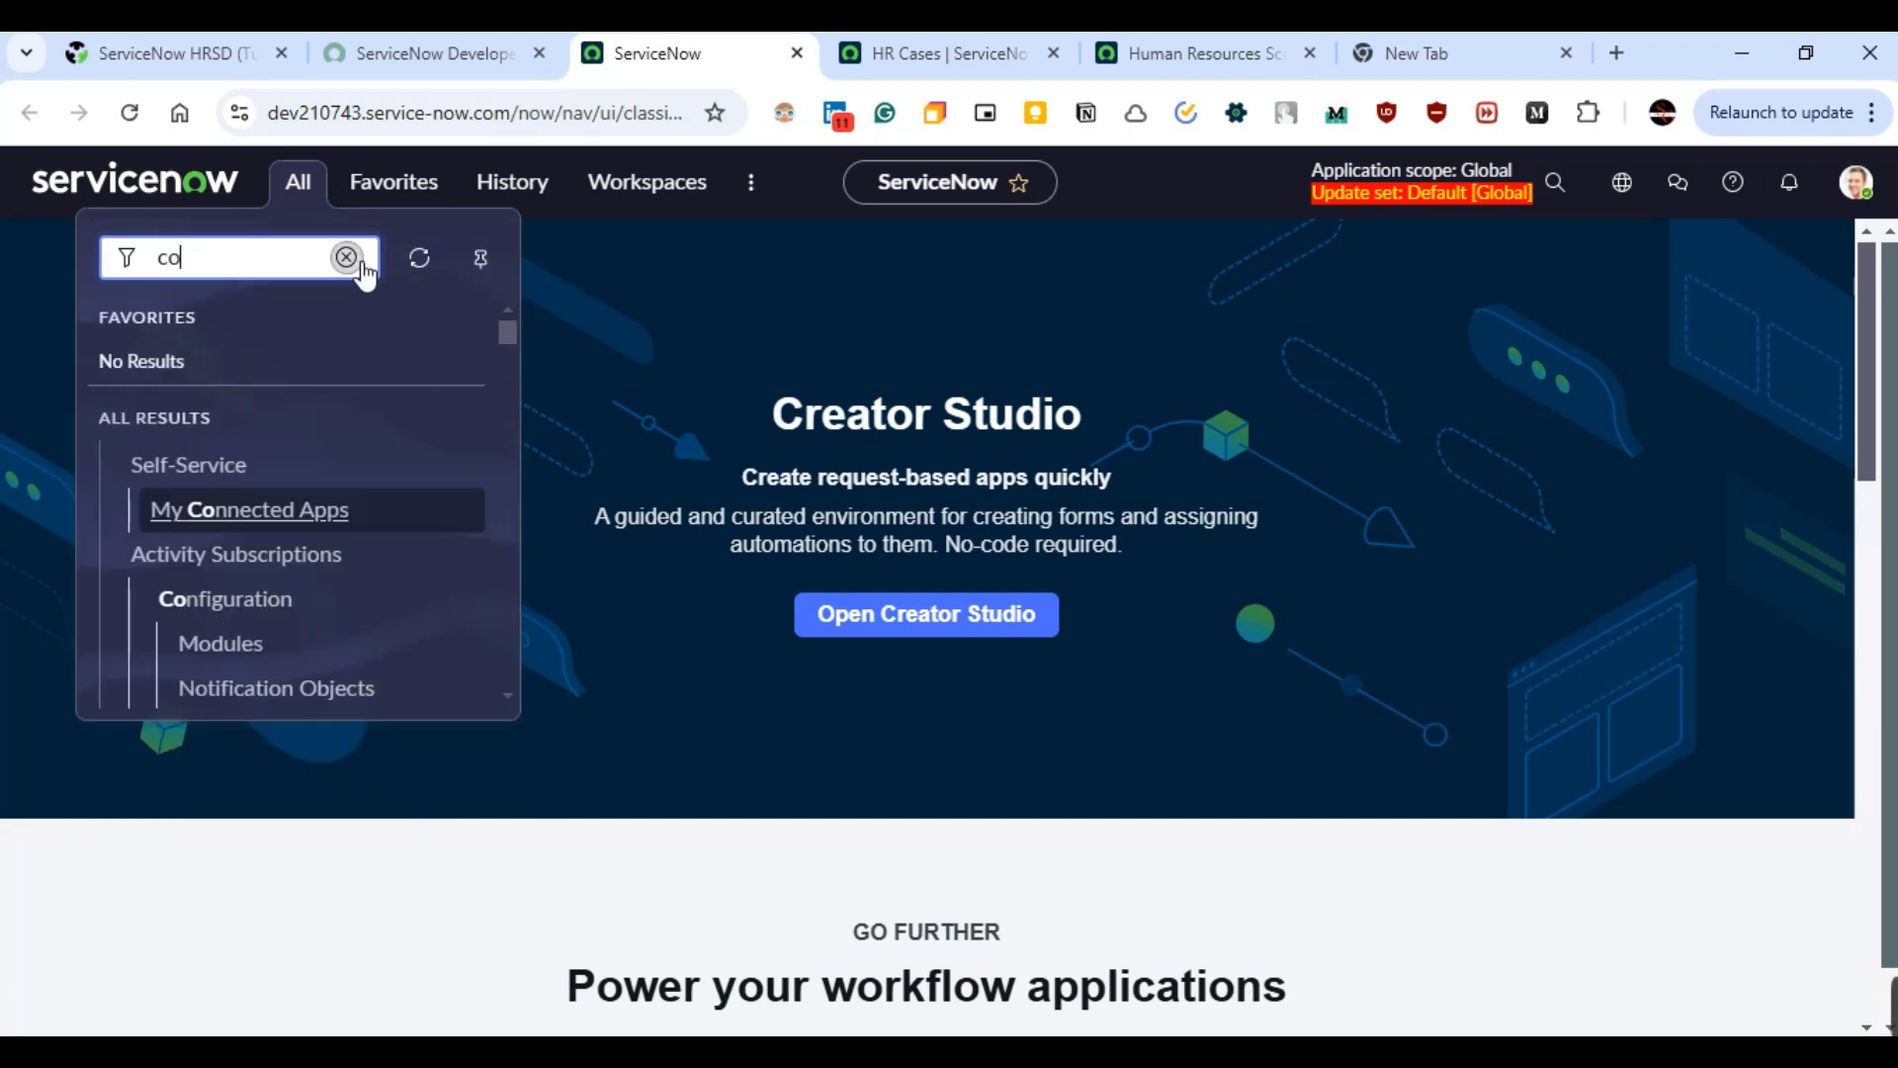
key("BackSpace")
type("coe")
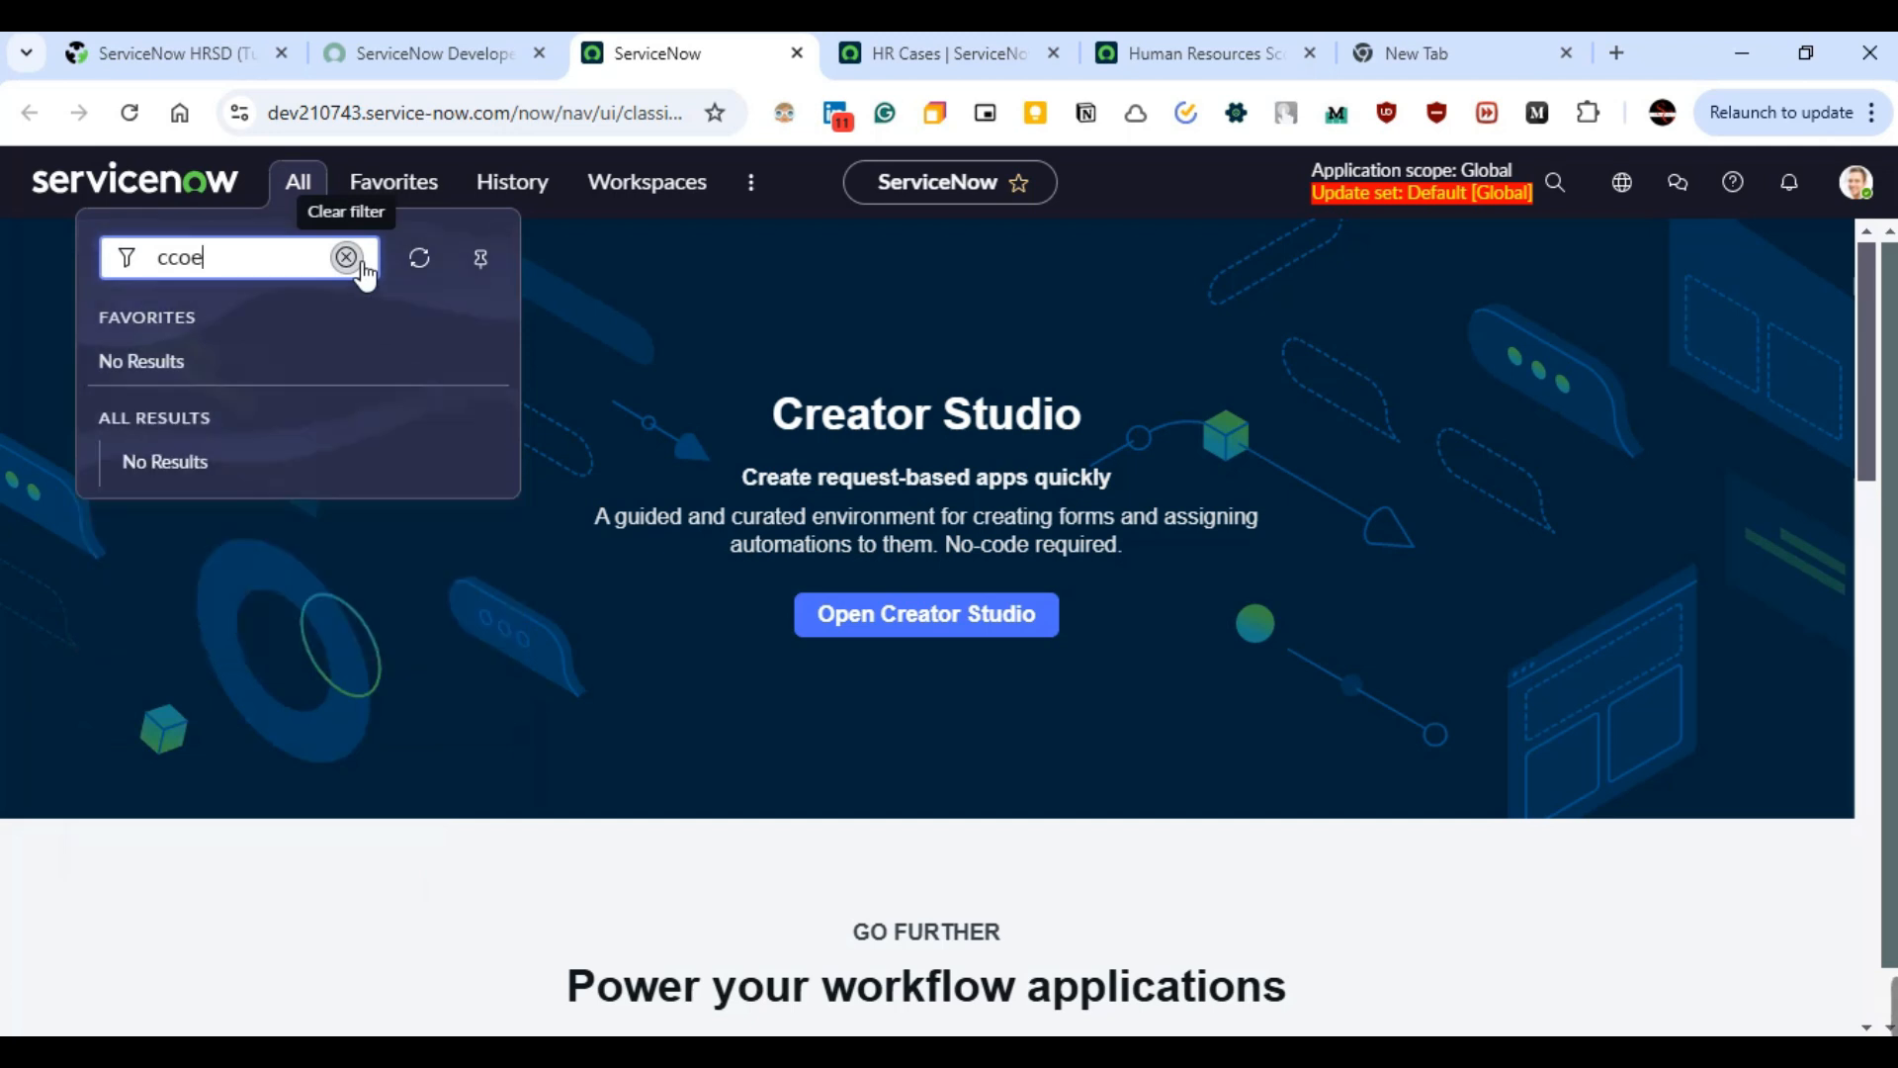
key("Home")
key("Delete")
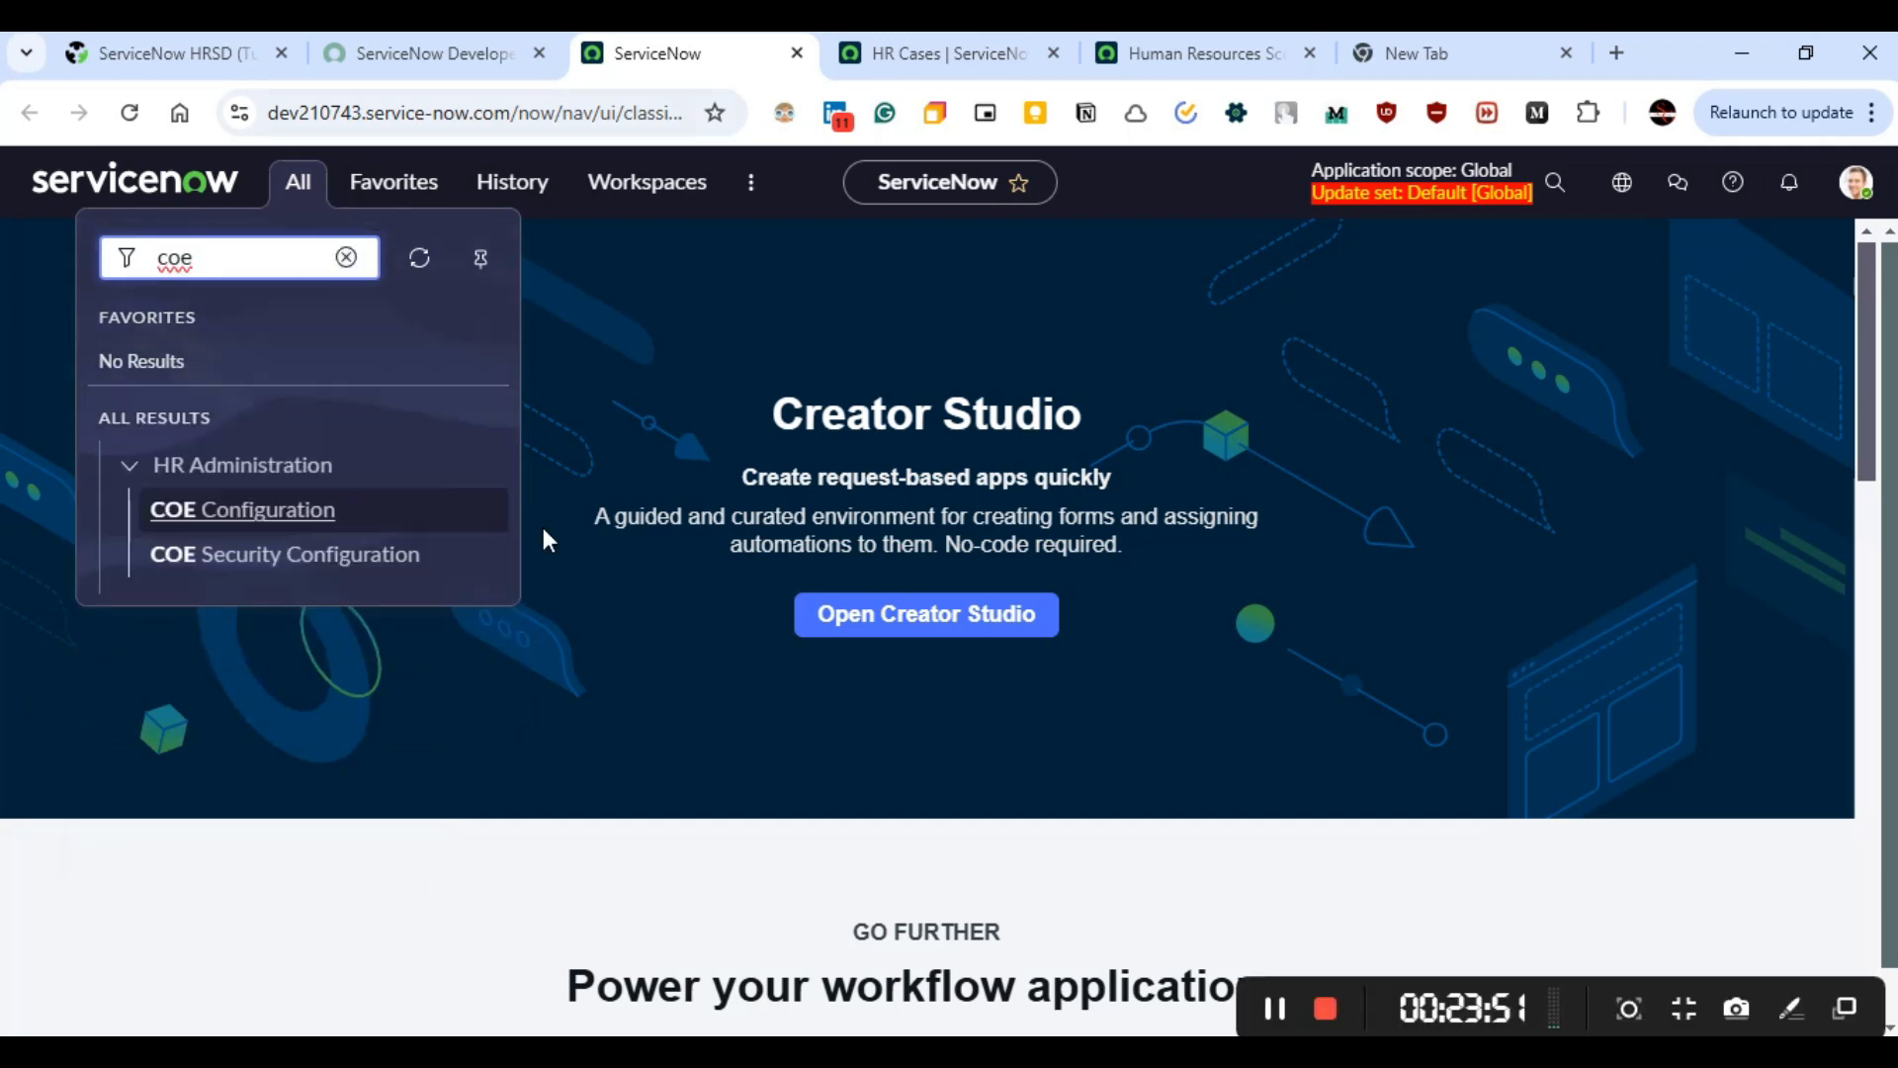
middle_click(237, 522)
left_click(1018, 56)
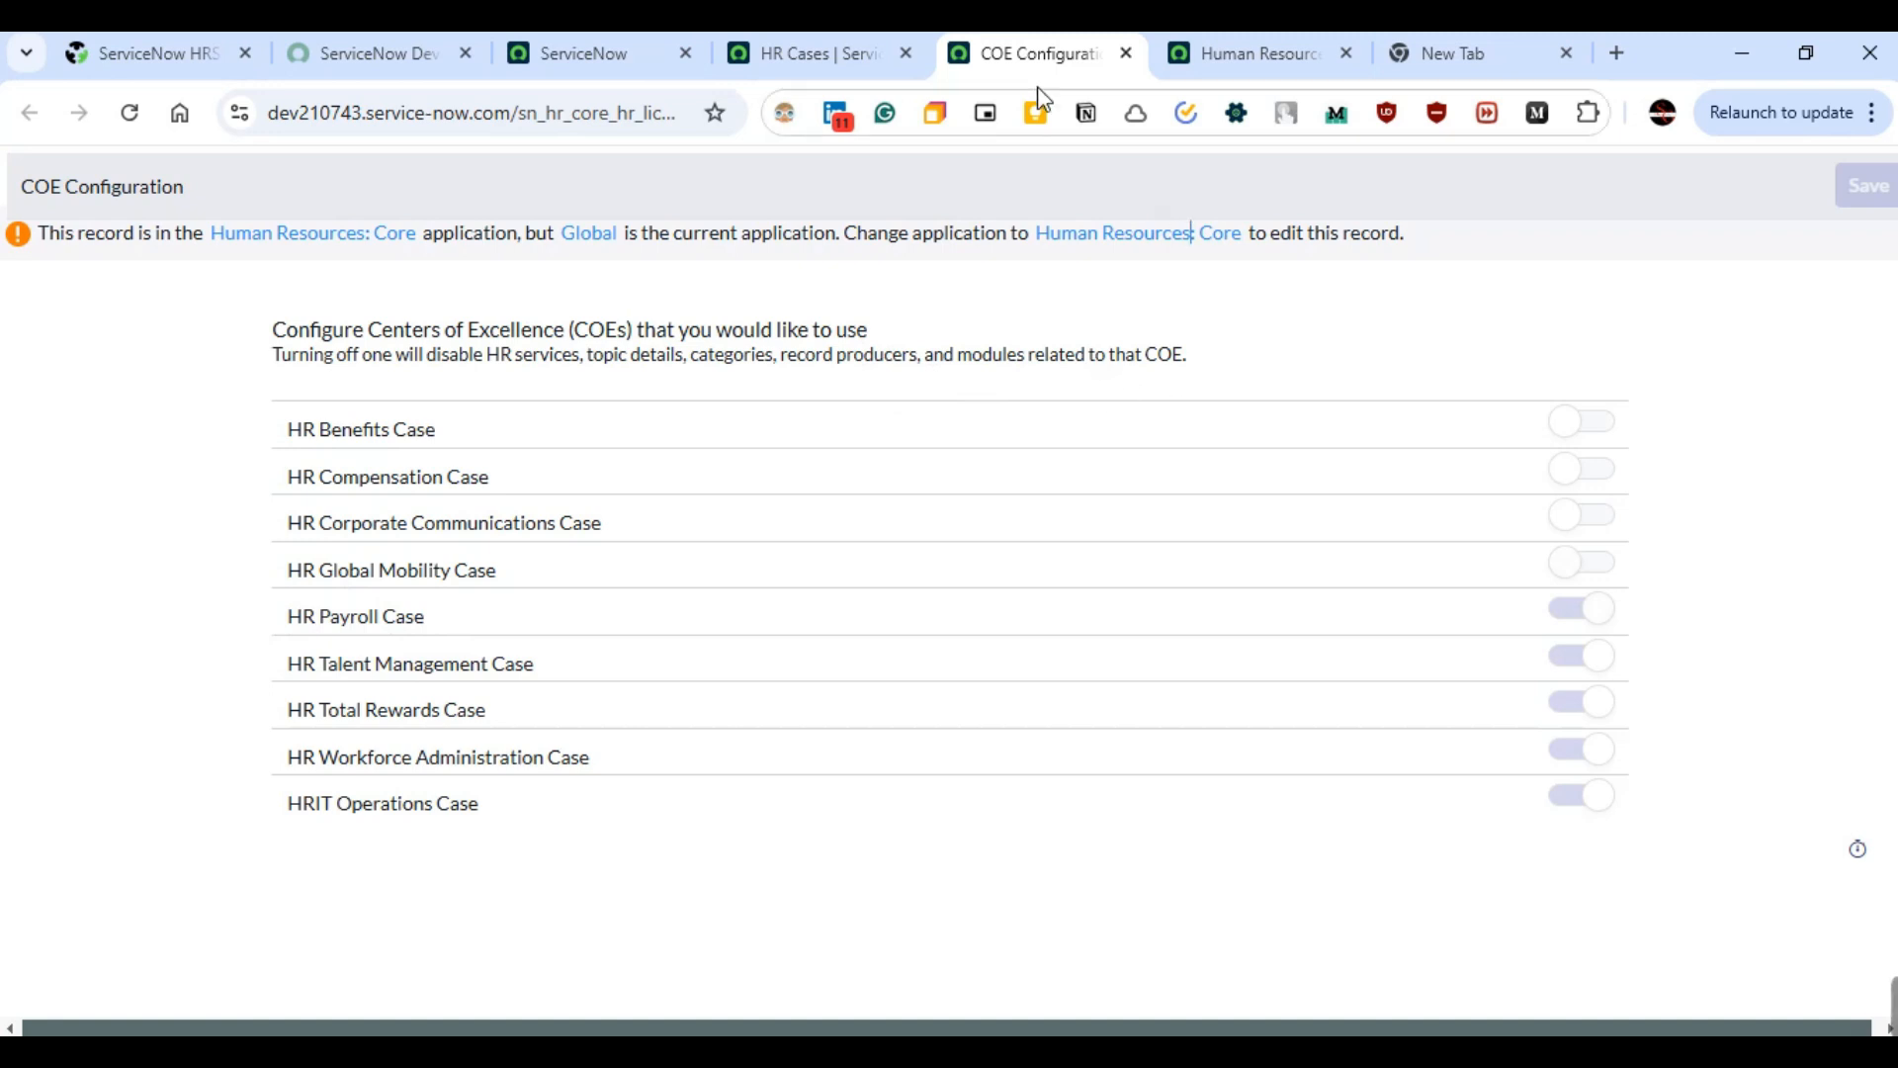
- Check the application named on the COE Configuration page, and set the instance's application scope to Human Resources: Core
left_click(795, 57)
left_click(599, 57)
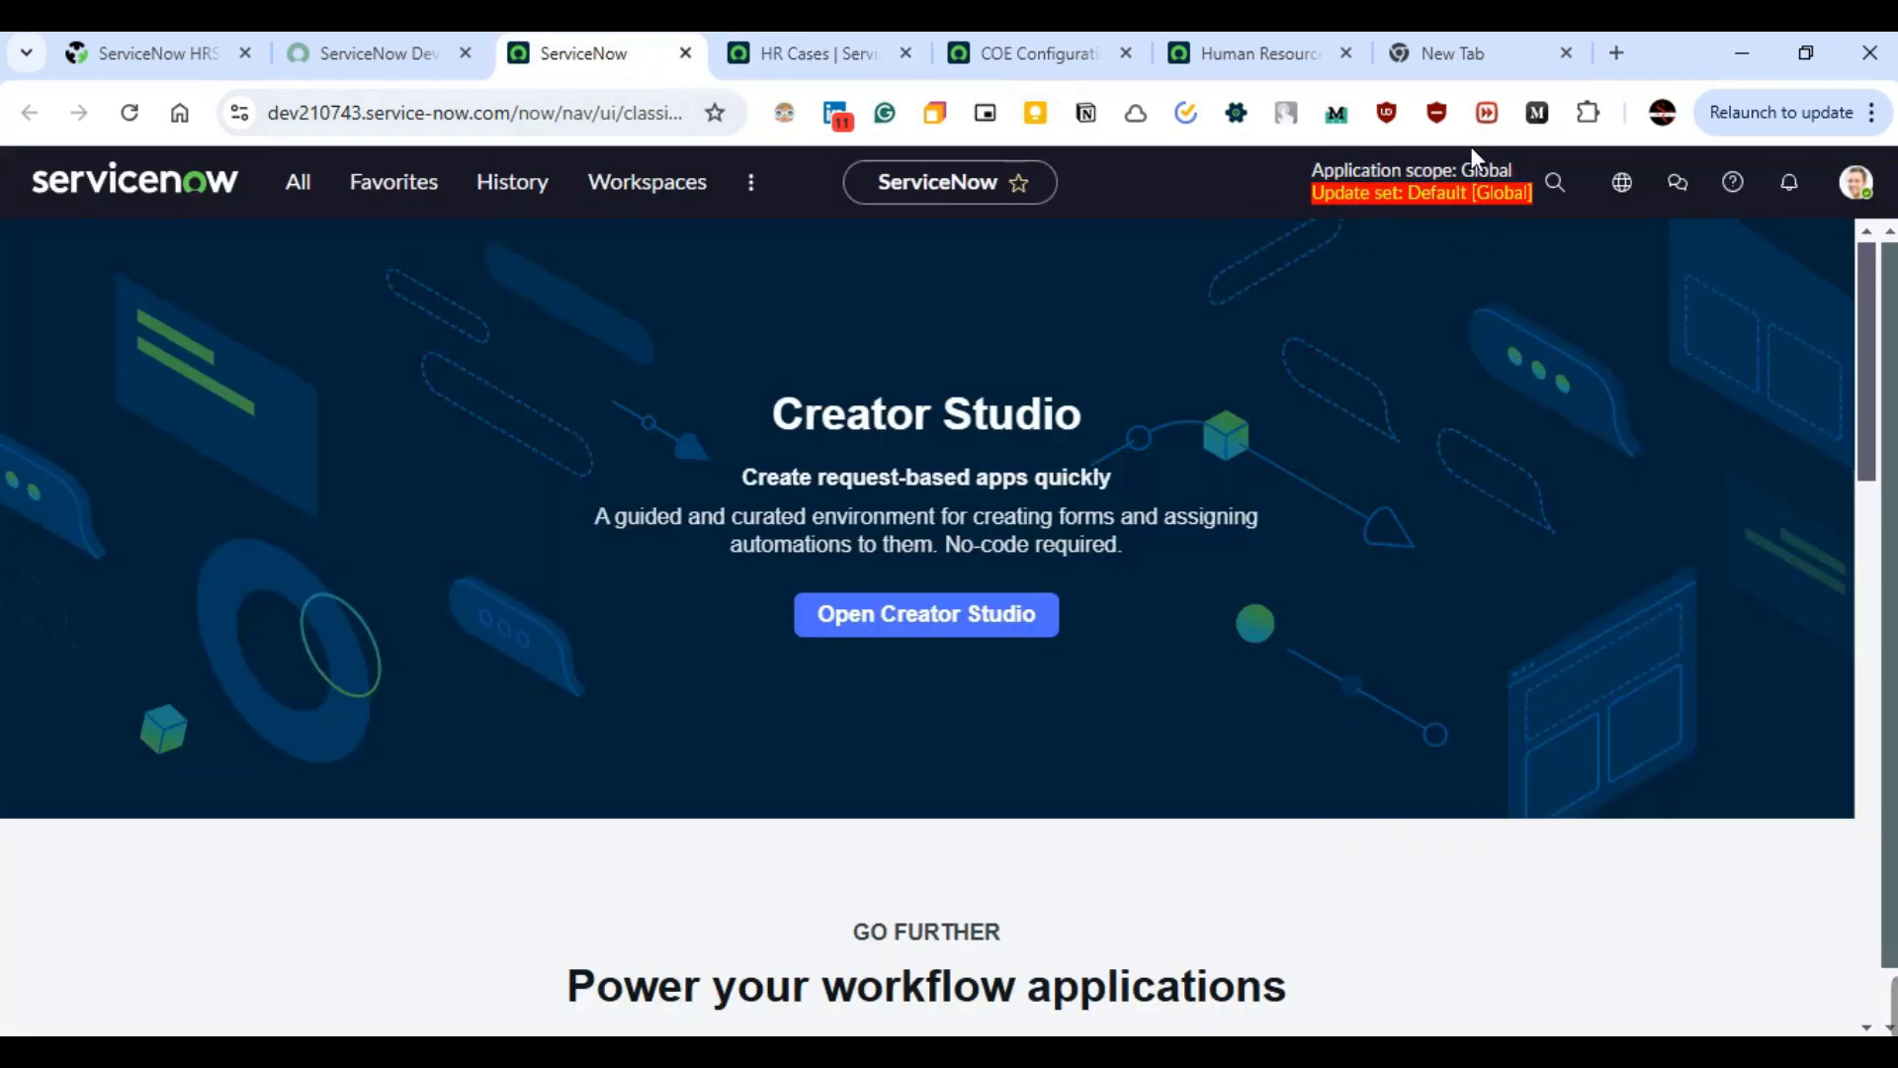
left_click(1028, 61)
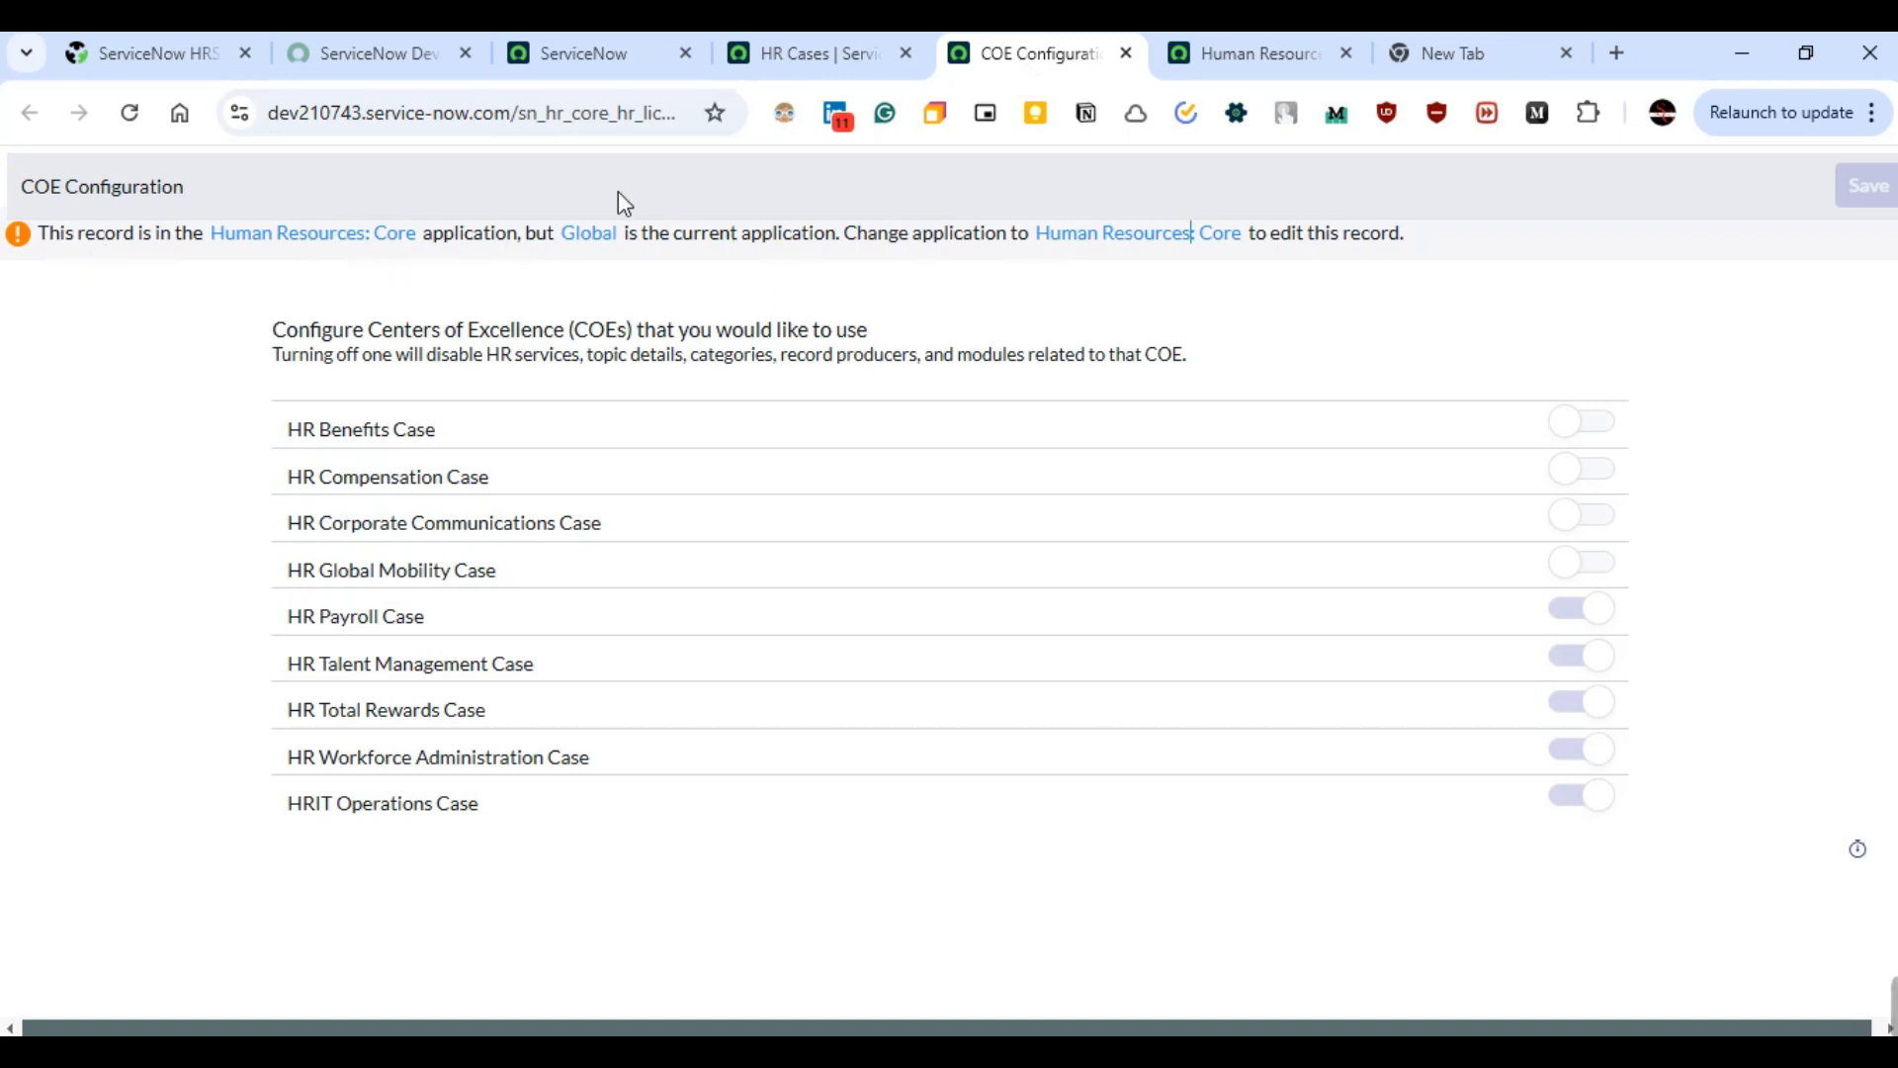
left_click(581, 53)
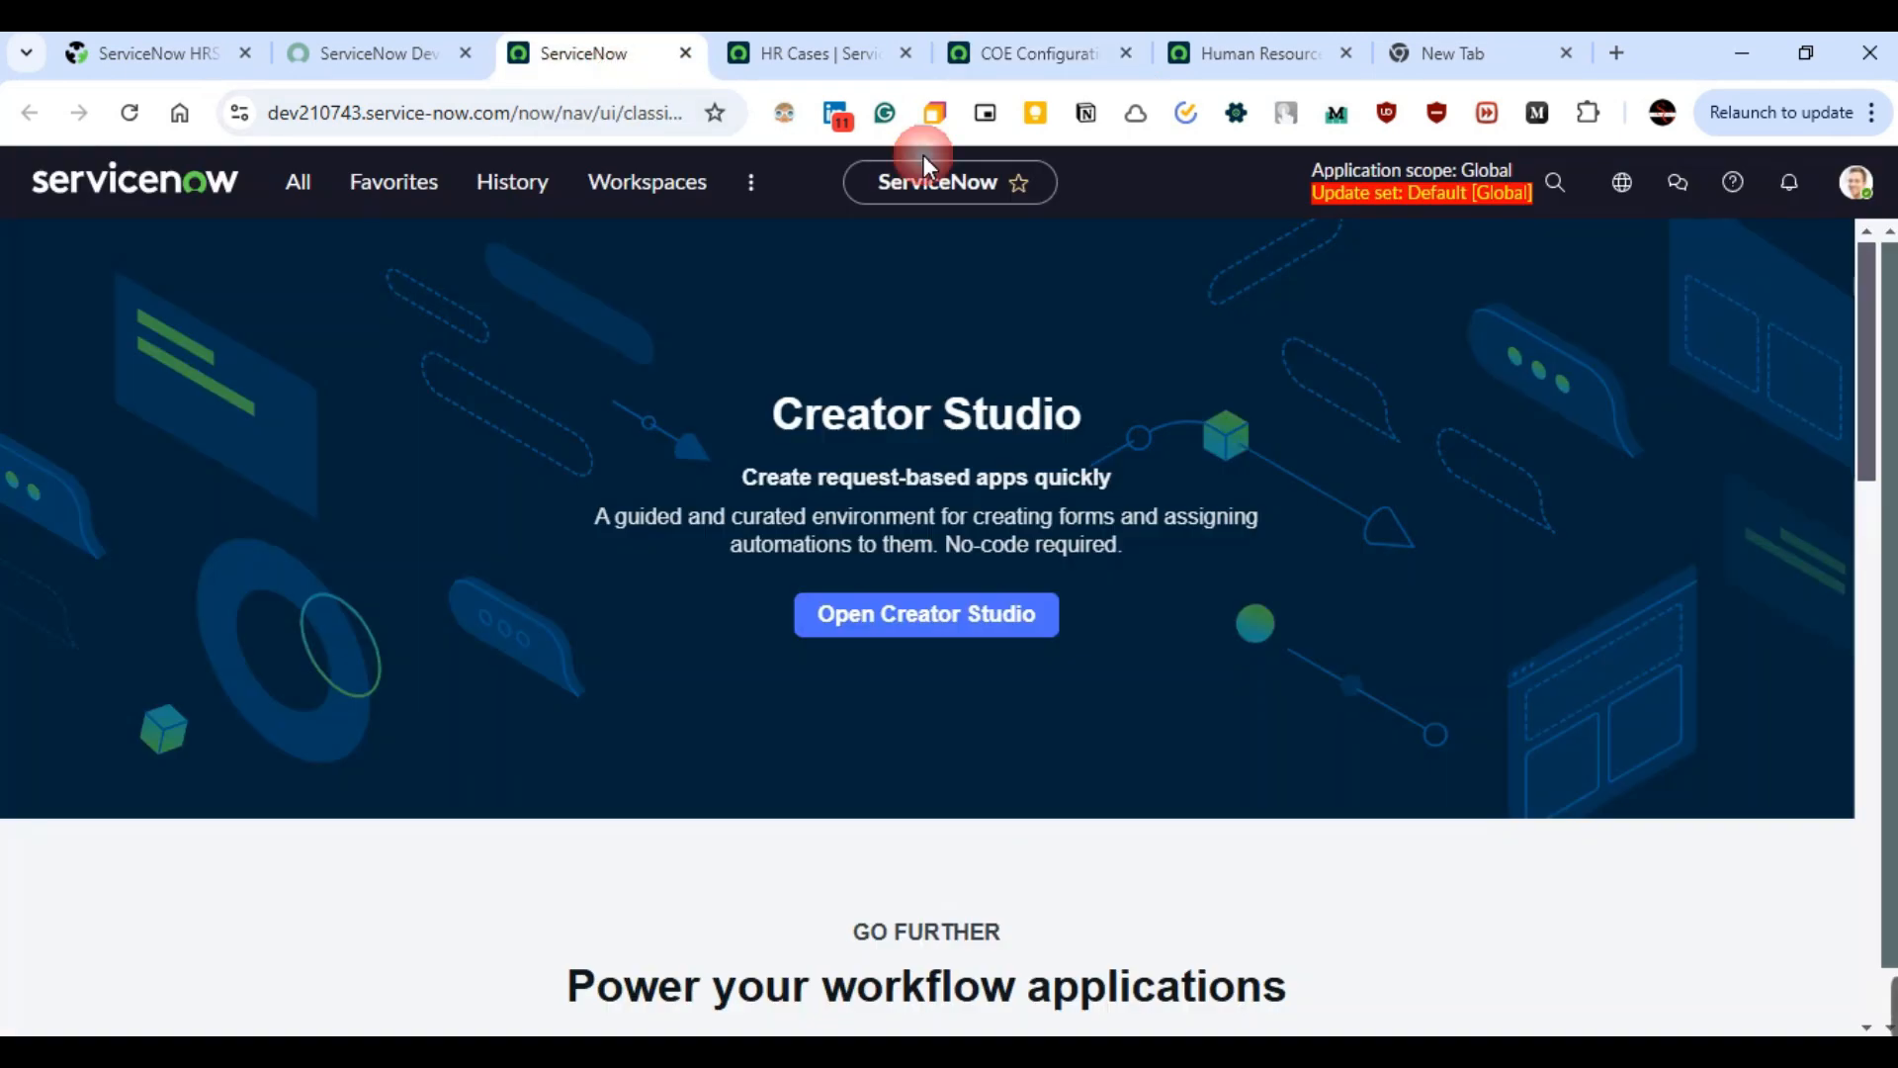
left_click(1489, 183)
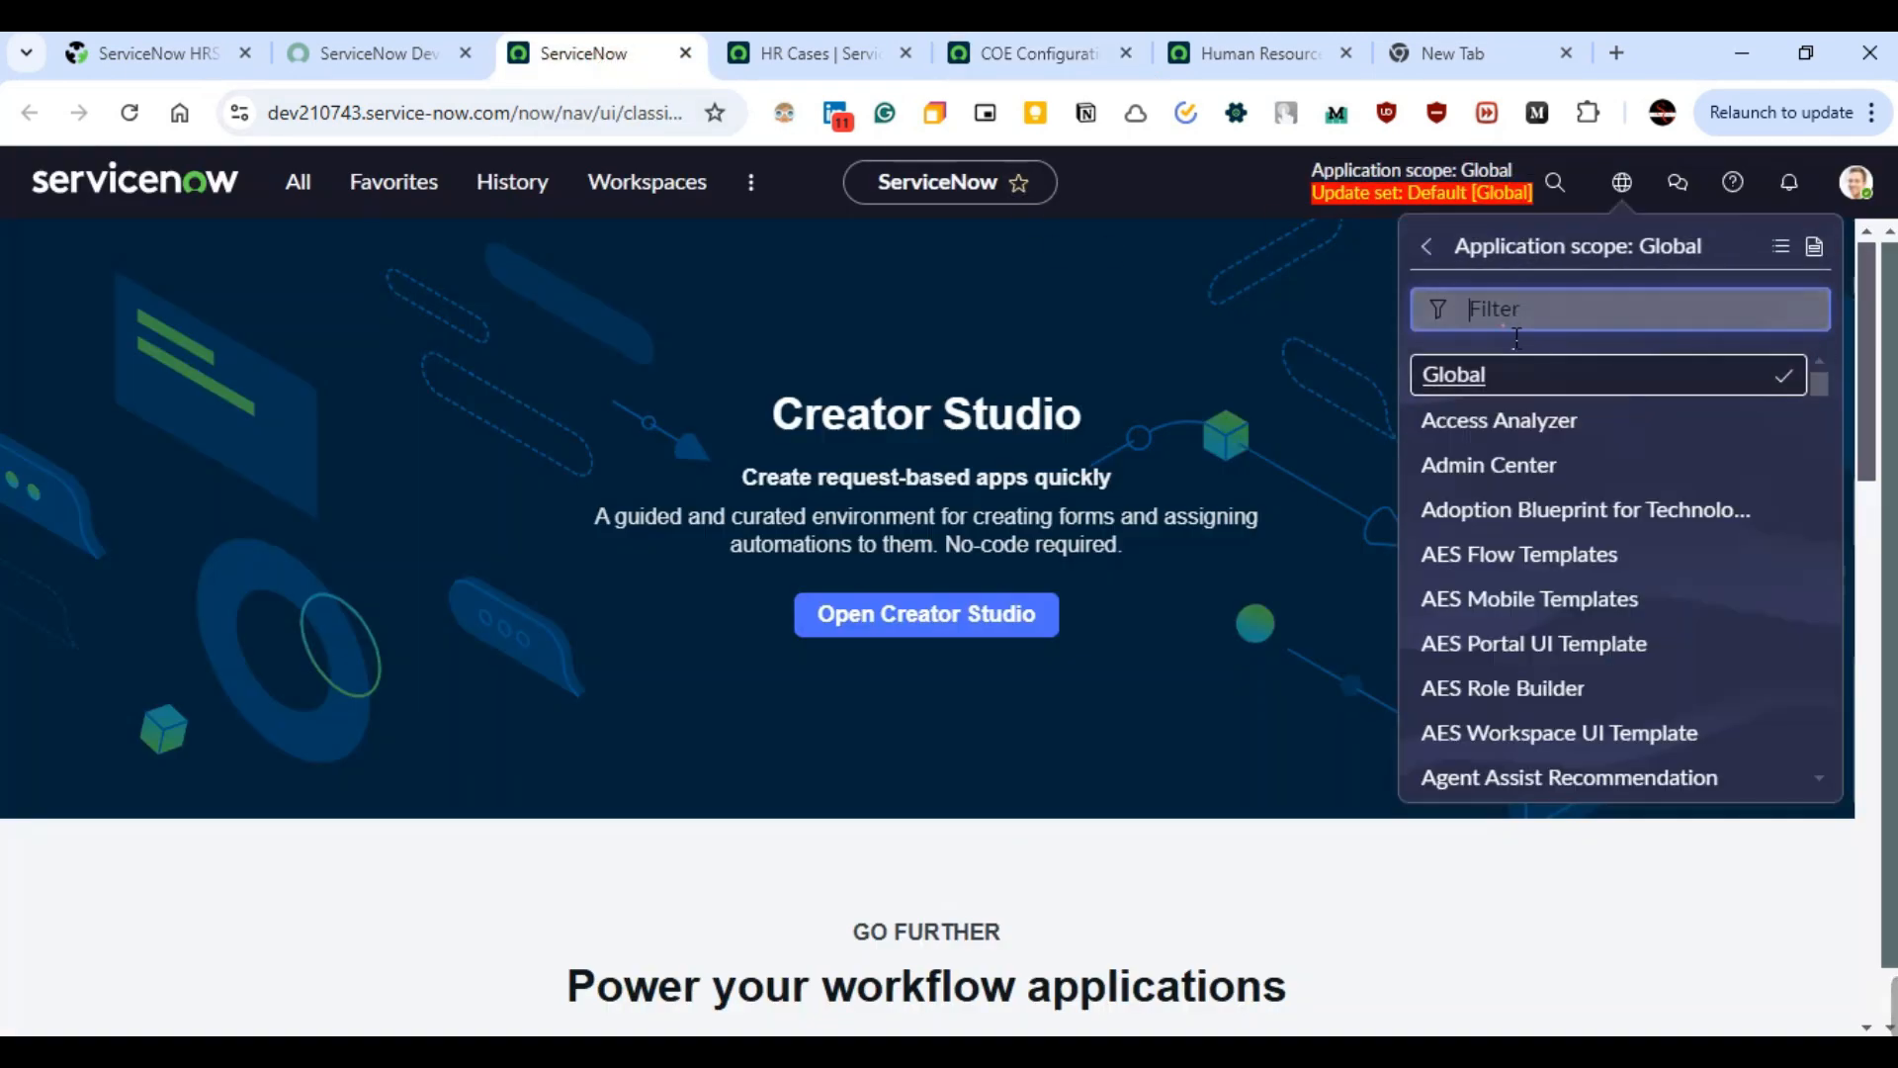
type("hum")
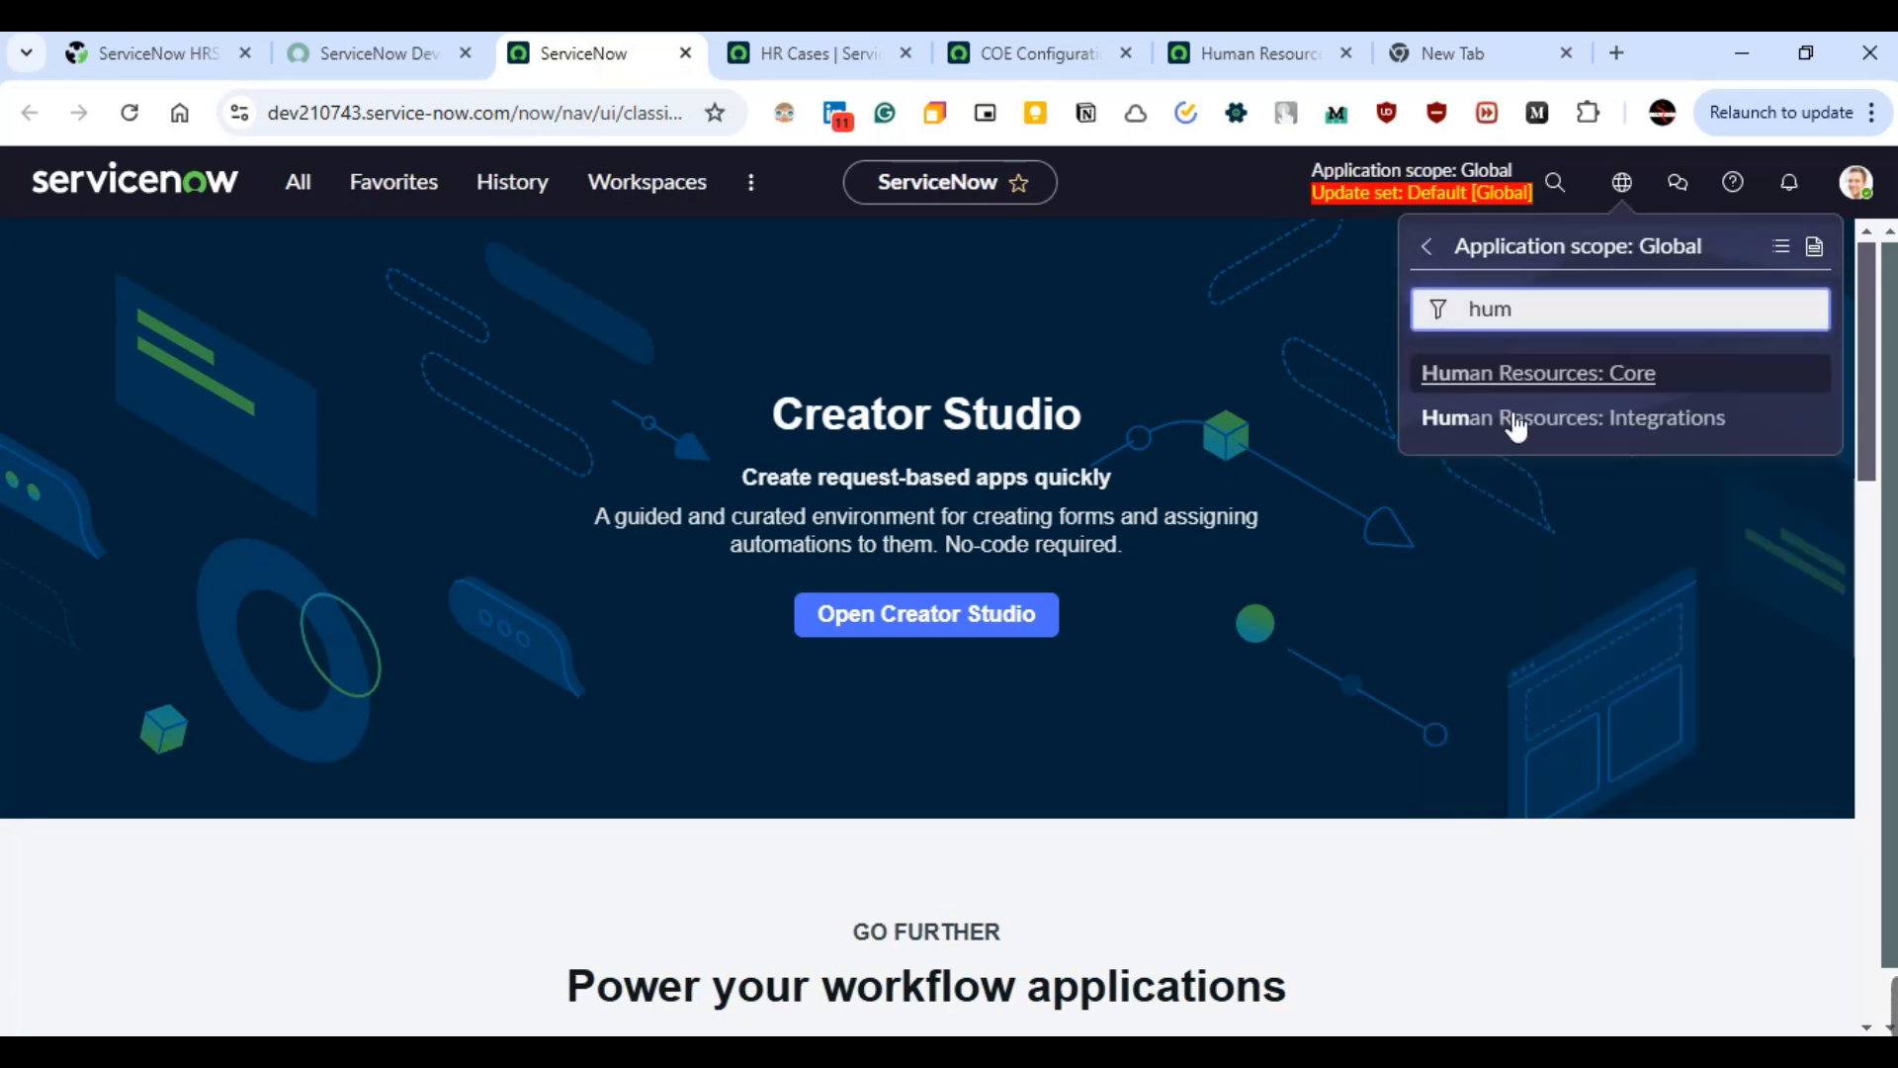
left_click(1532, 388)
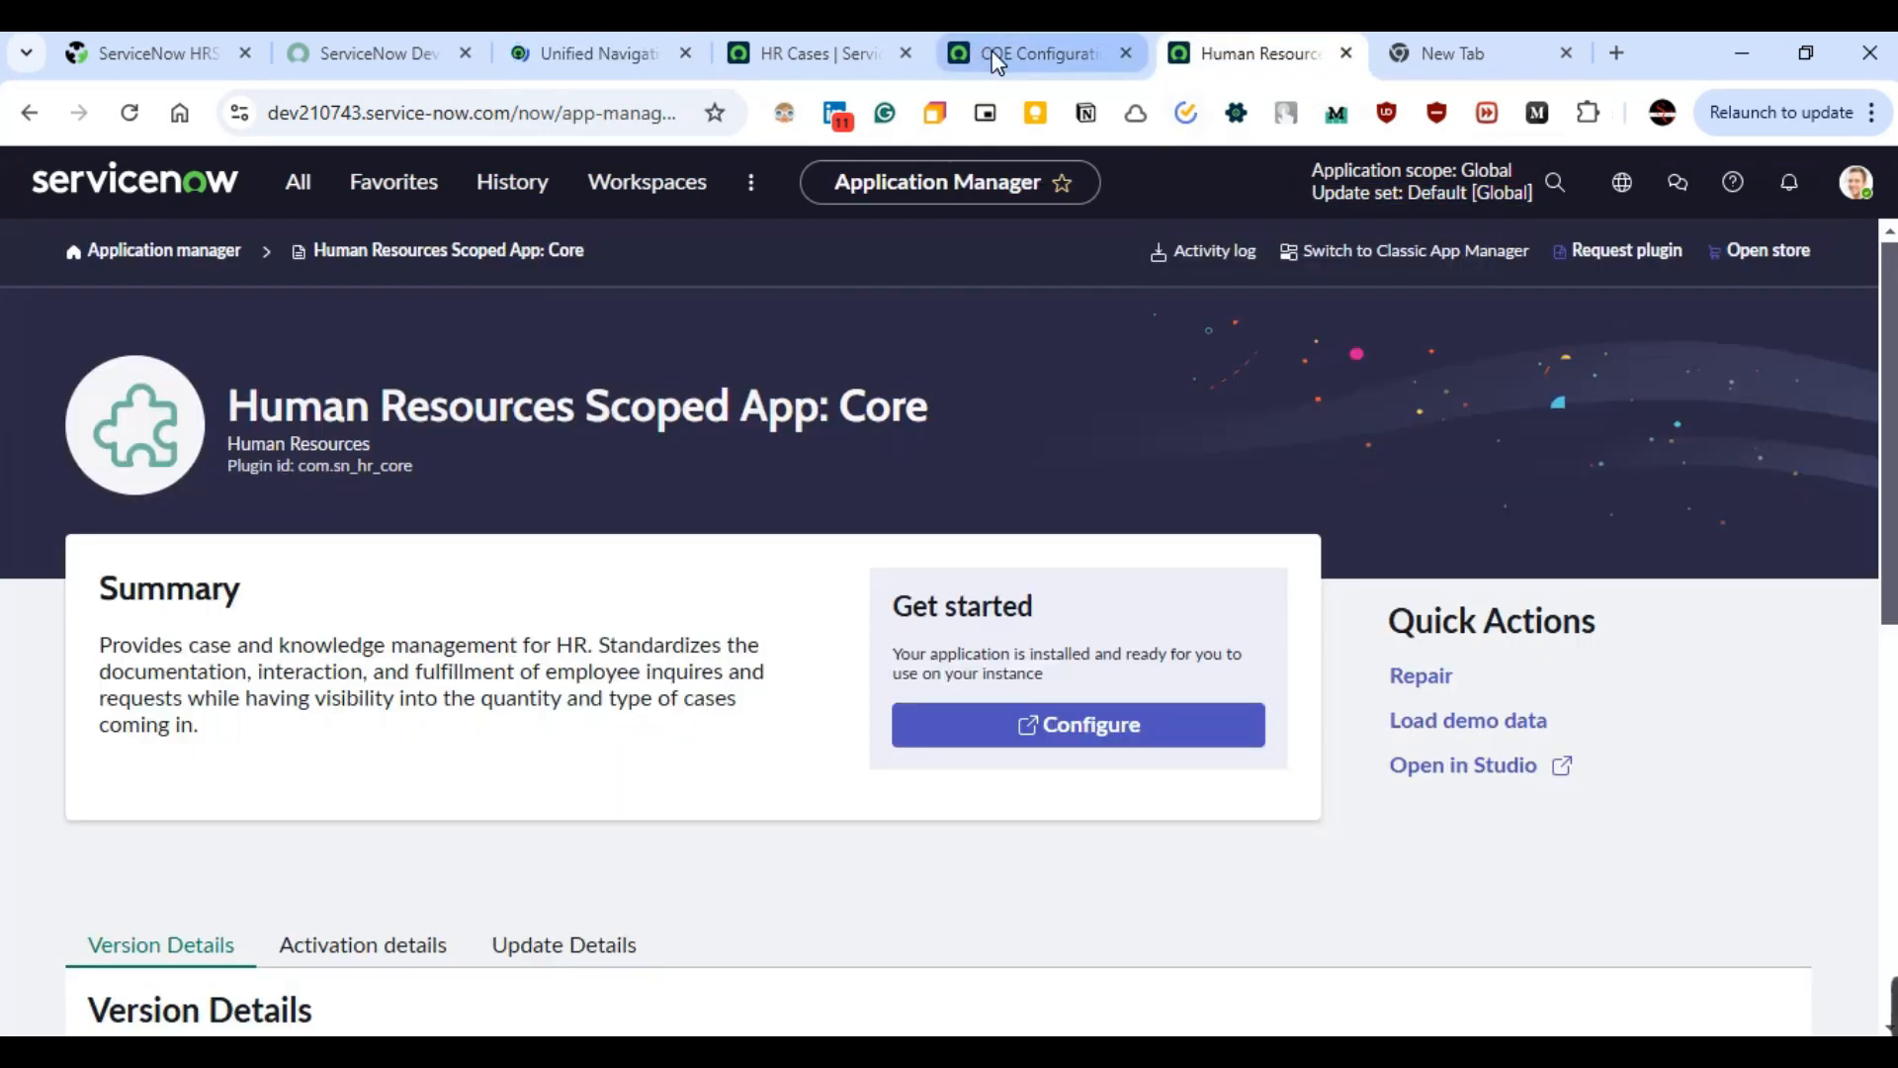
- Reload the COE Configuration page and review the enable switches of the listed HR COEs
left_click(1033, 53)
left_click(131, 113)
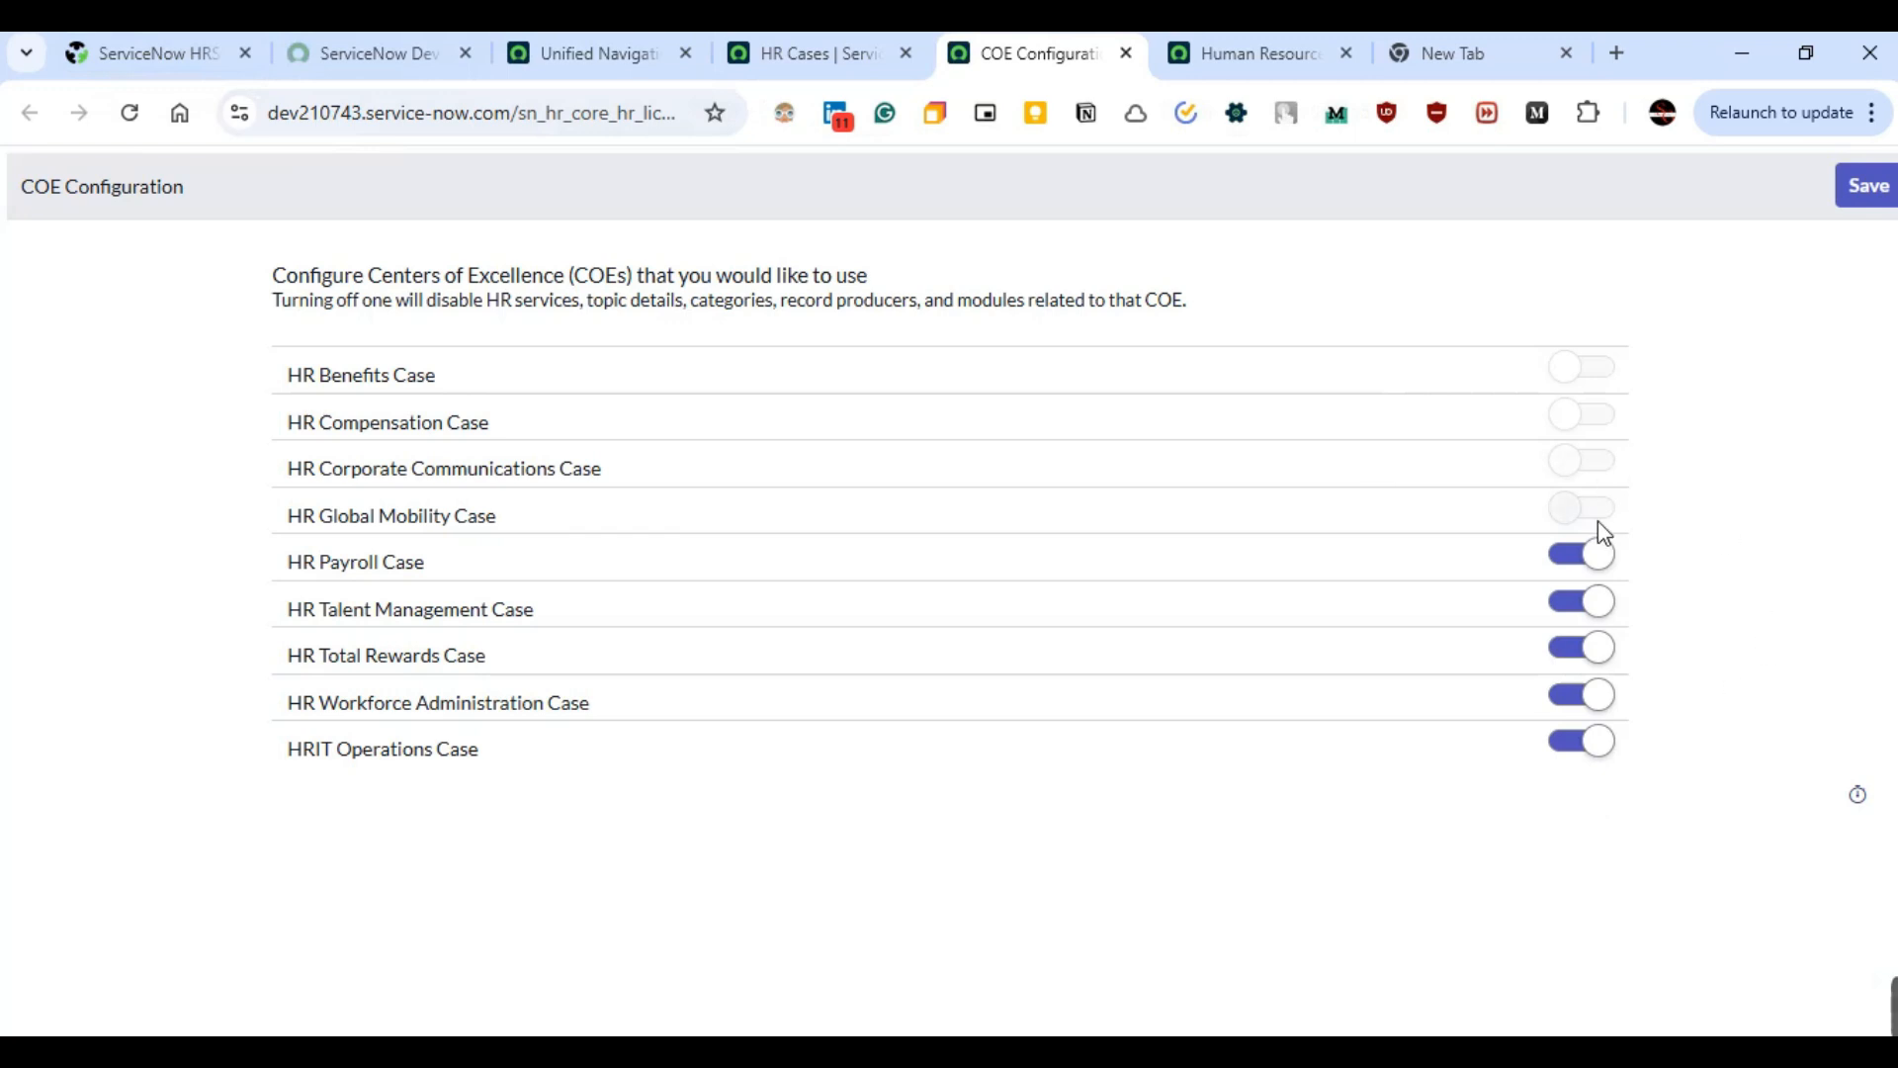
mouse_move(1604, 522)
- Load the Employee Center portal at dev210743.service-now.com/esc in place of the HR Cases list
key("ctrl+shift+Tab")
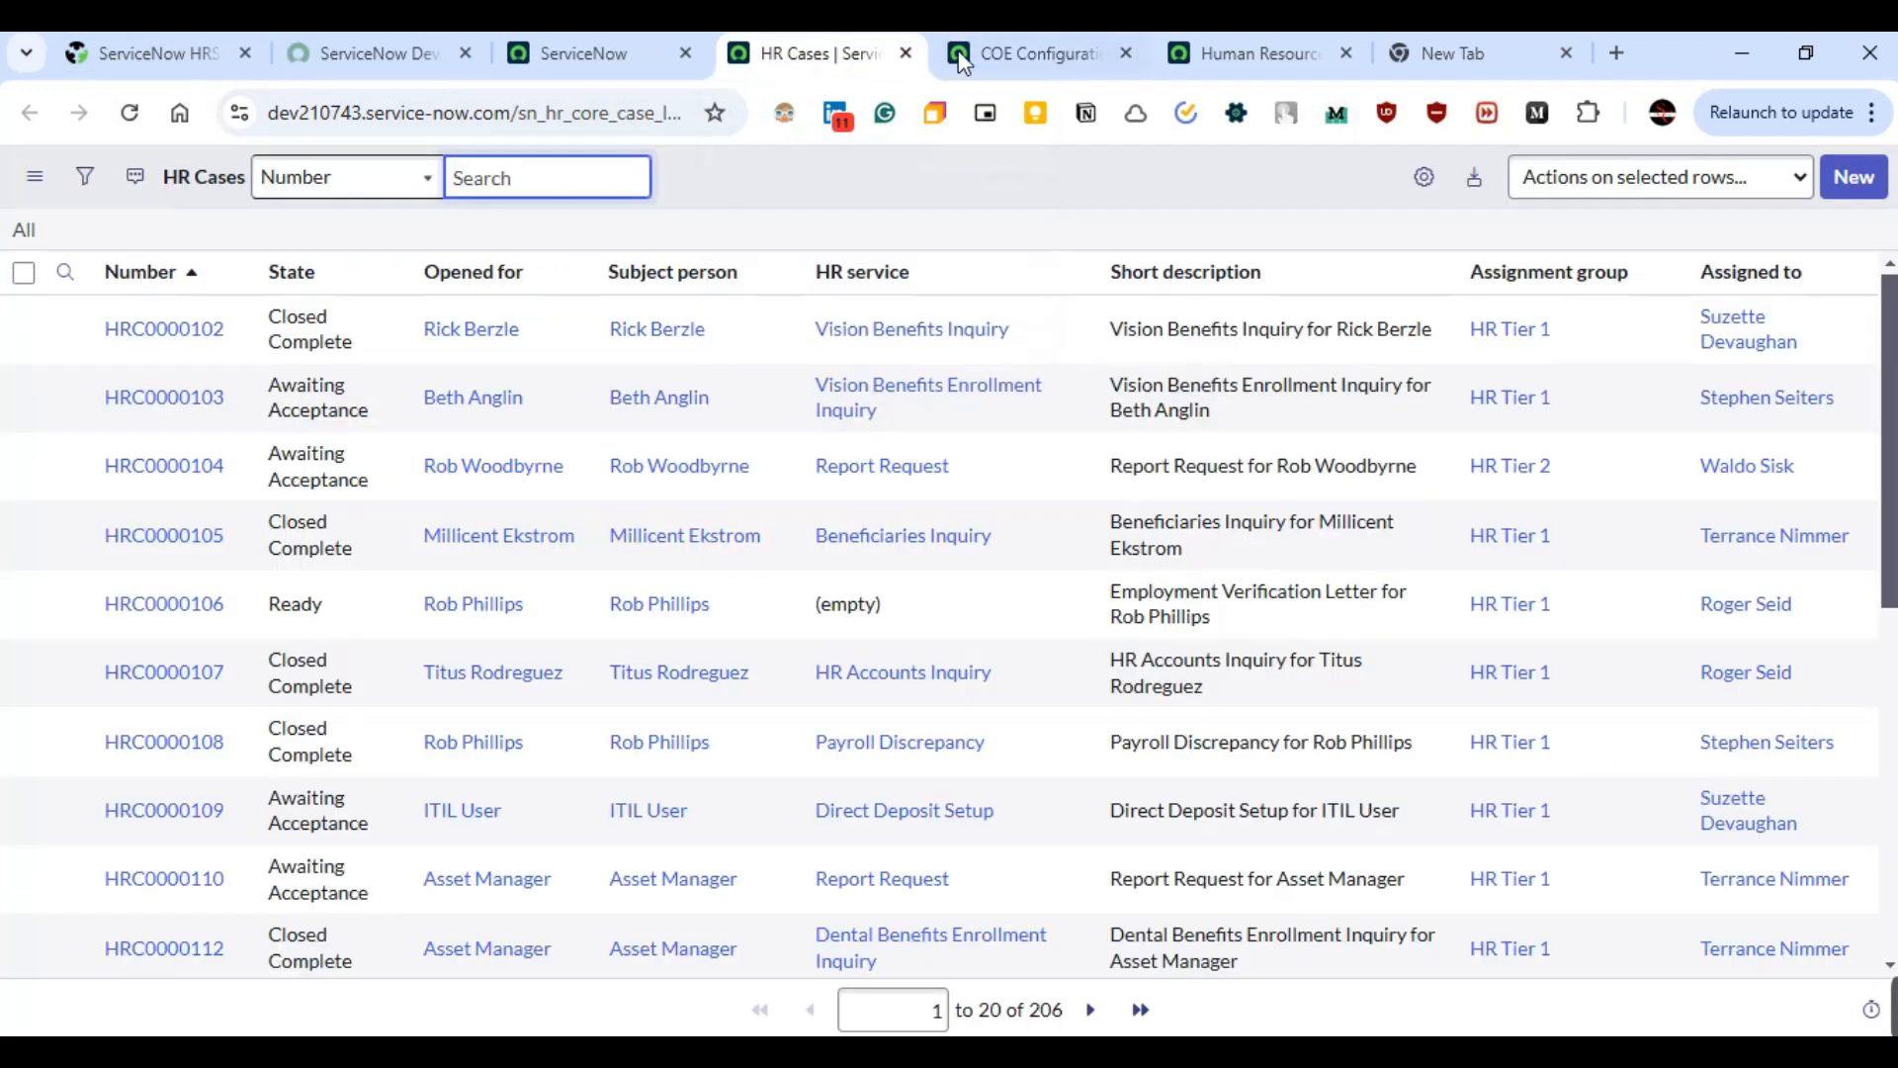
left_click_drag(554, 115, 848, 114)
type("https://dev210743.service-now.com/")
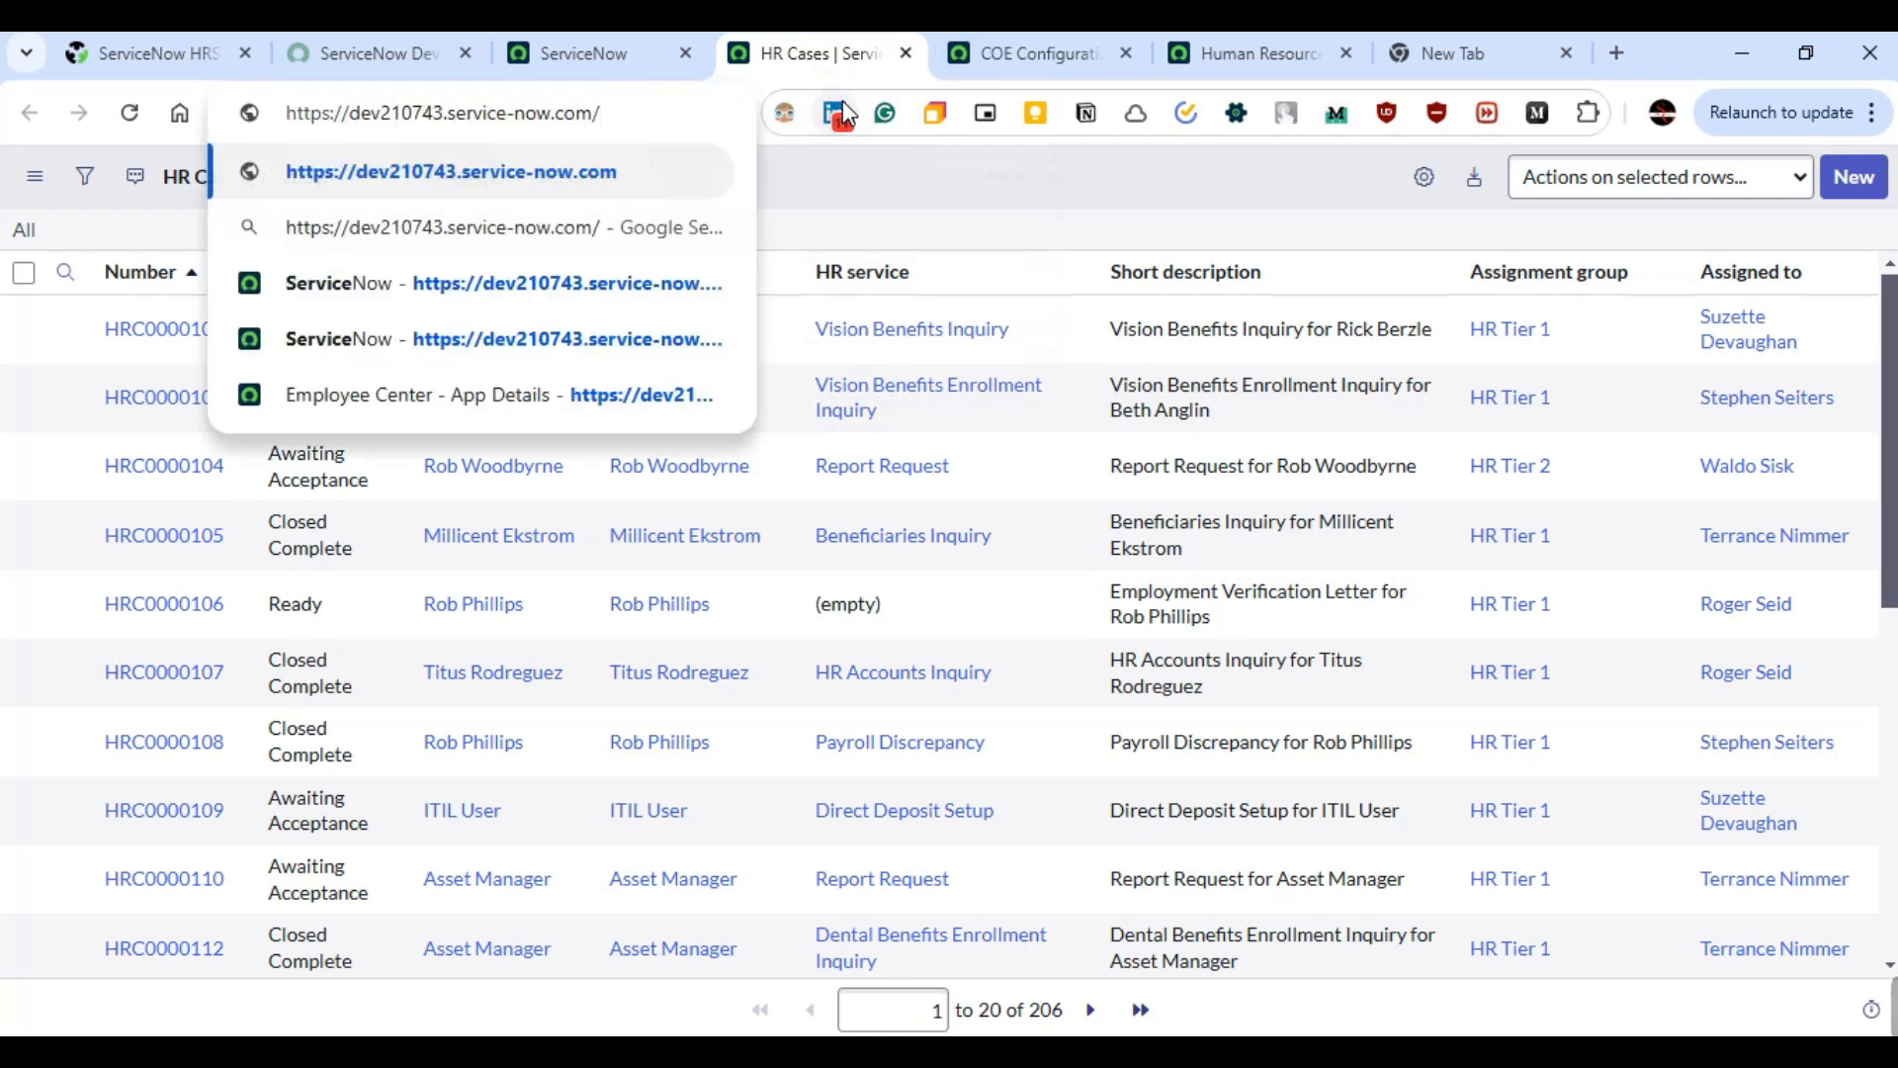
type("esc")
key("Return")
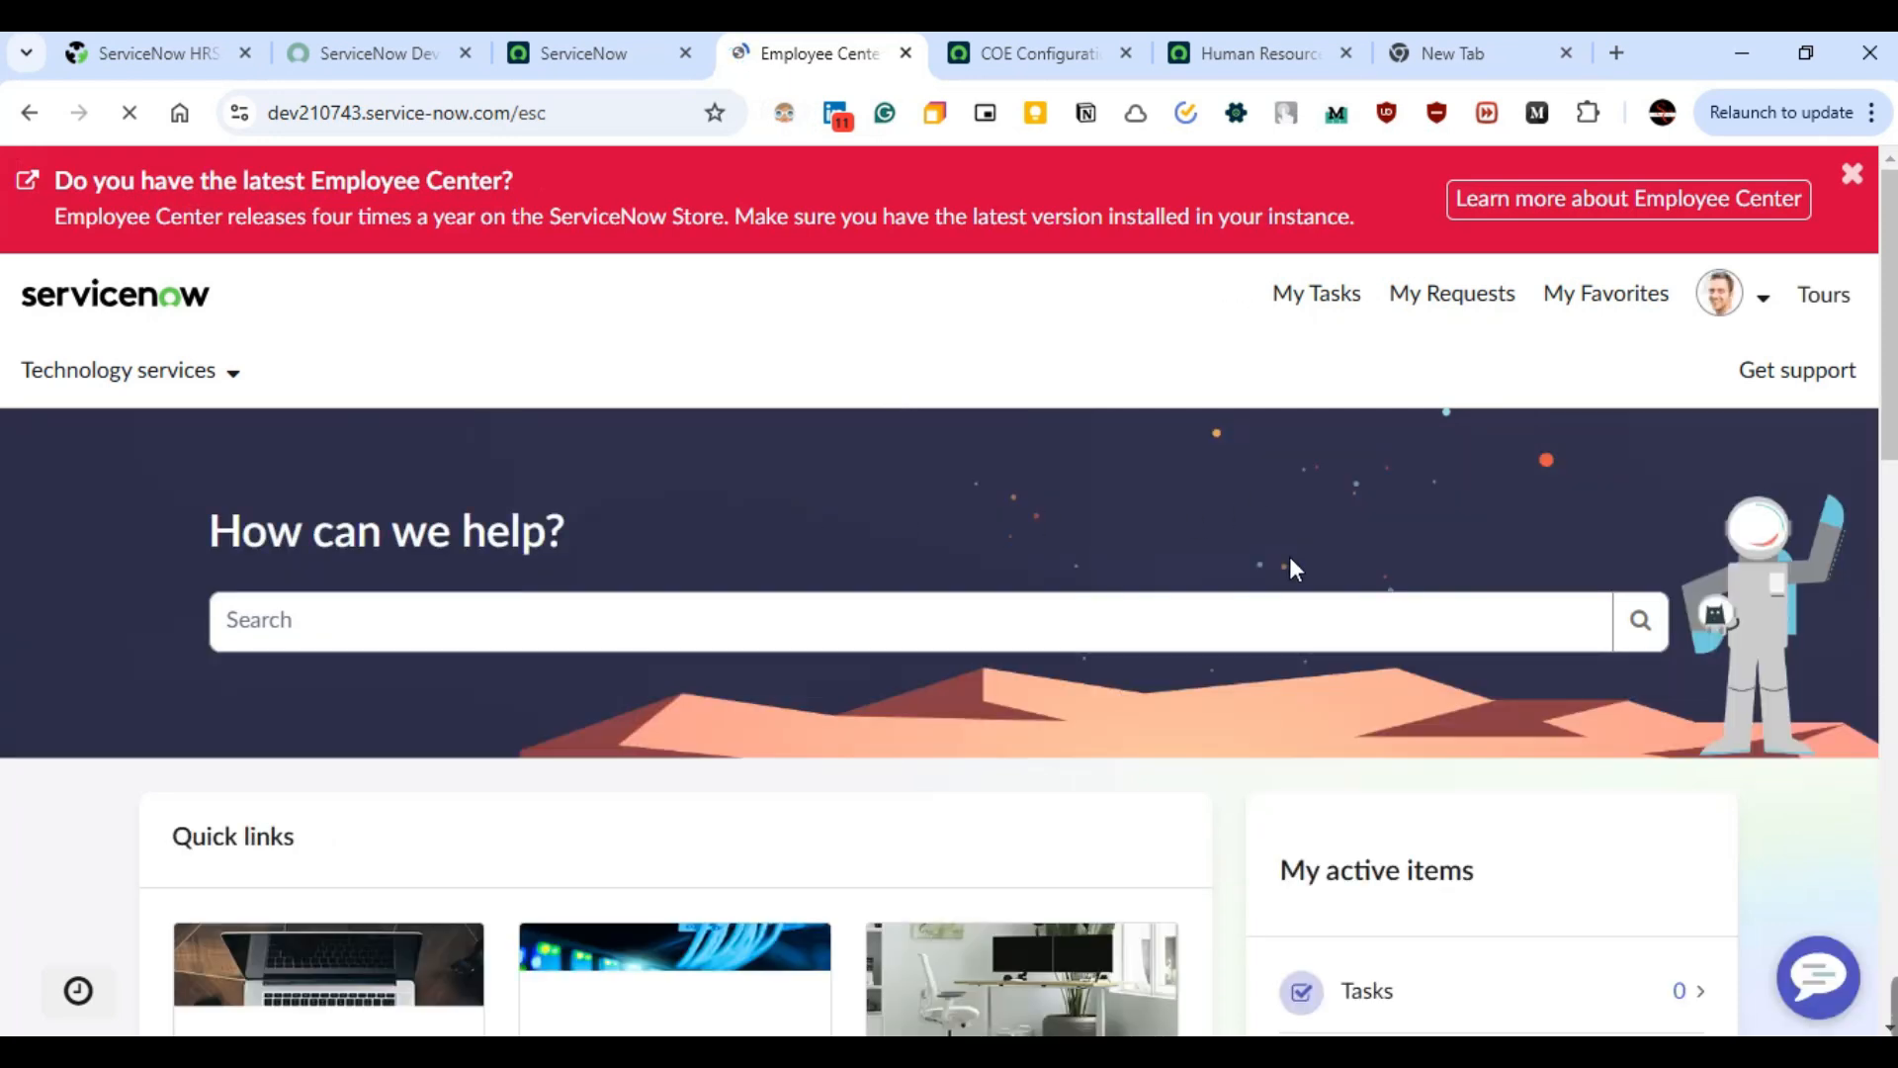
- Look through the Employee Center's quick links, popular topics and recommended articles, and return to the instance home page
scroll(1190, 678, "down", 12)
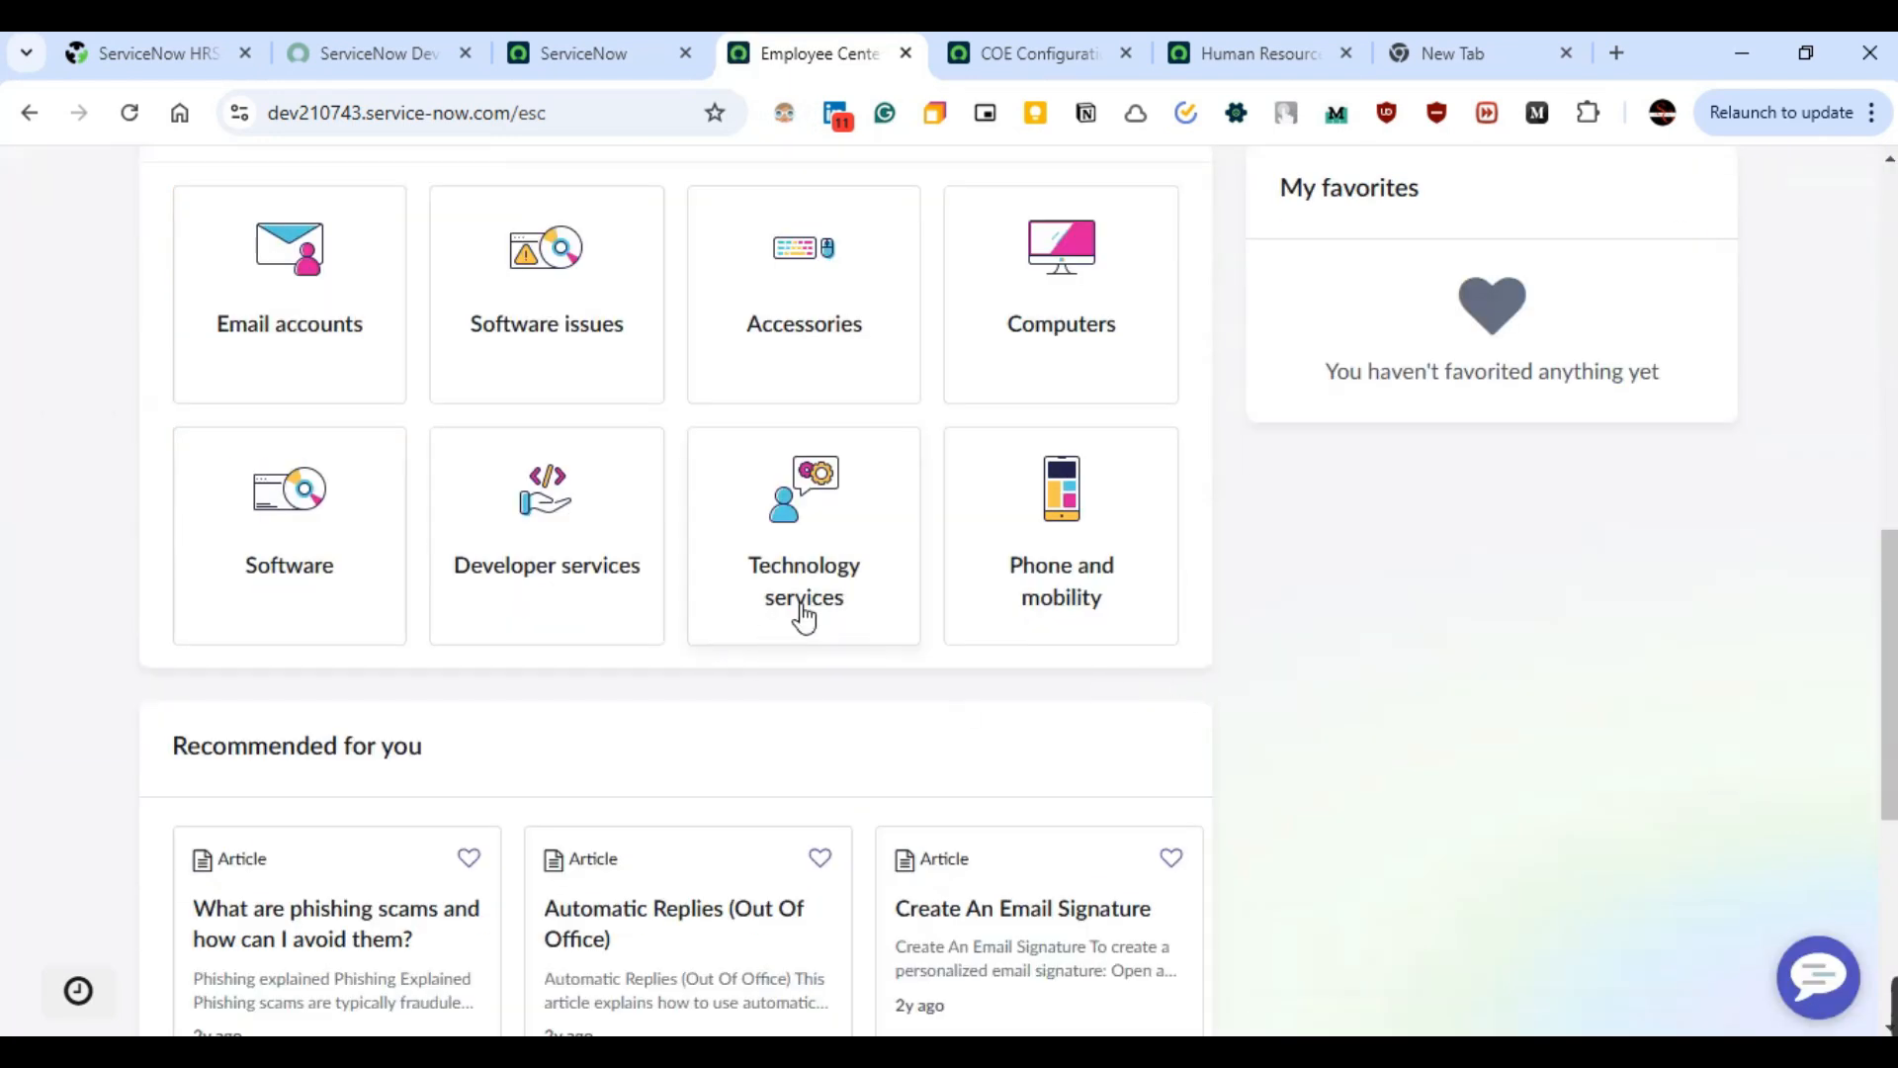
scroll(1039, 522, "up", 5)
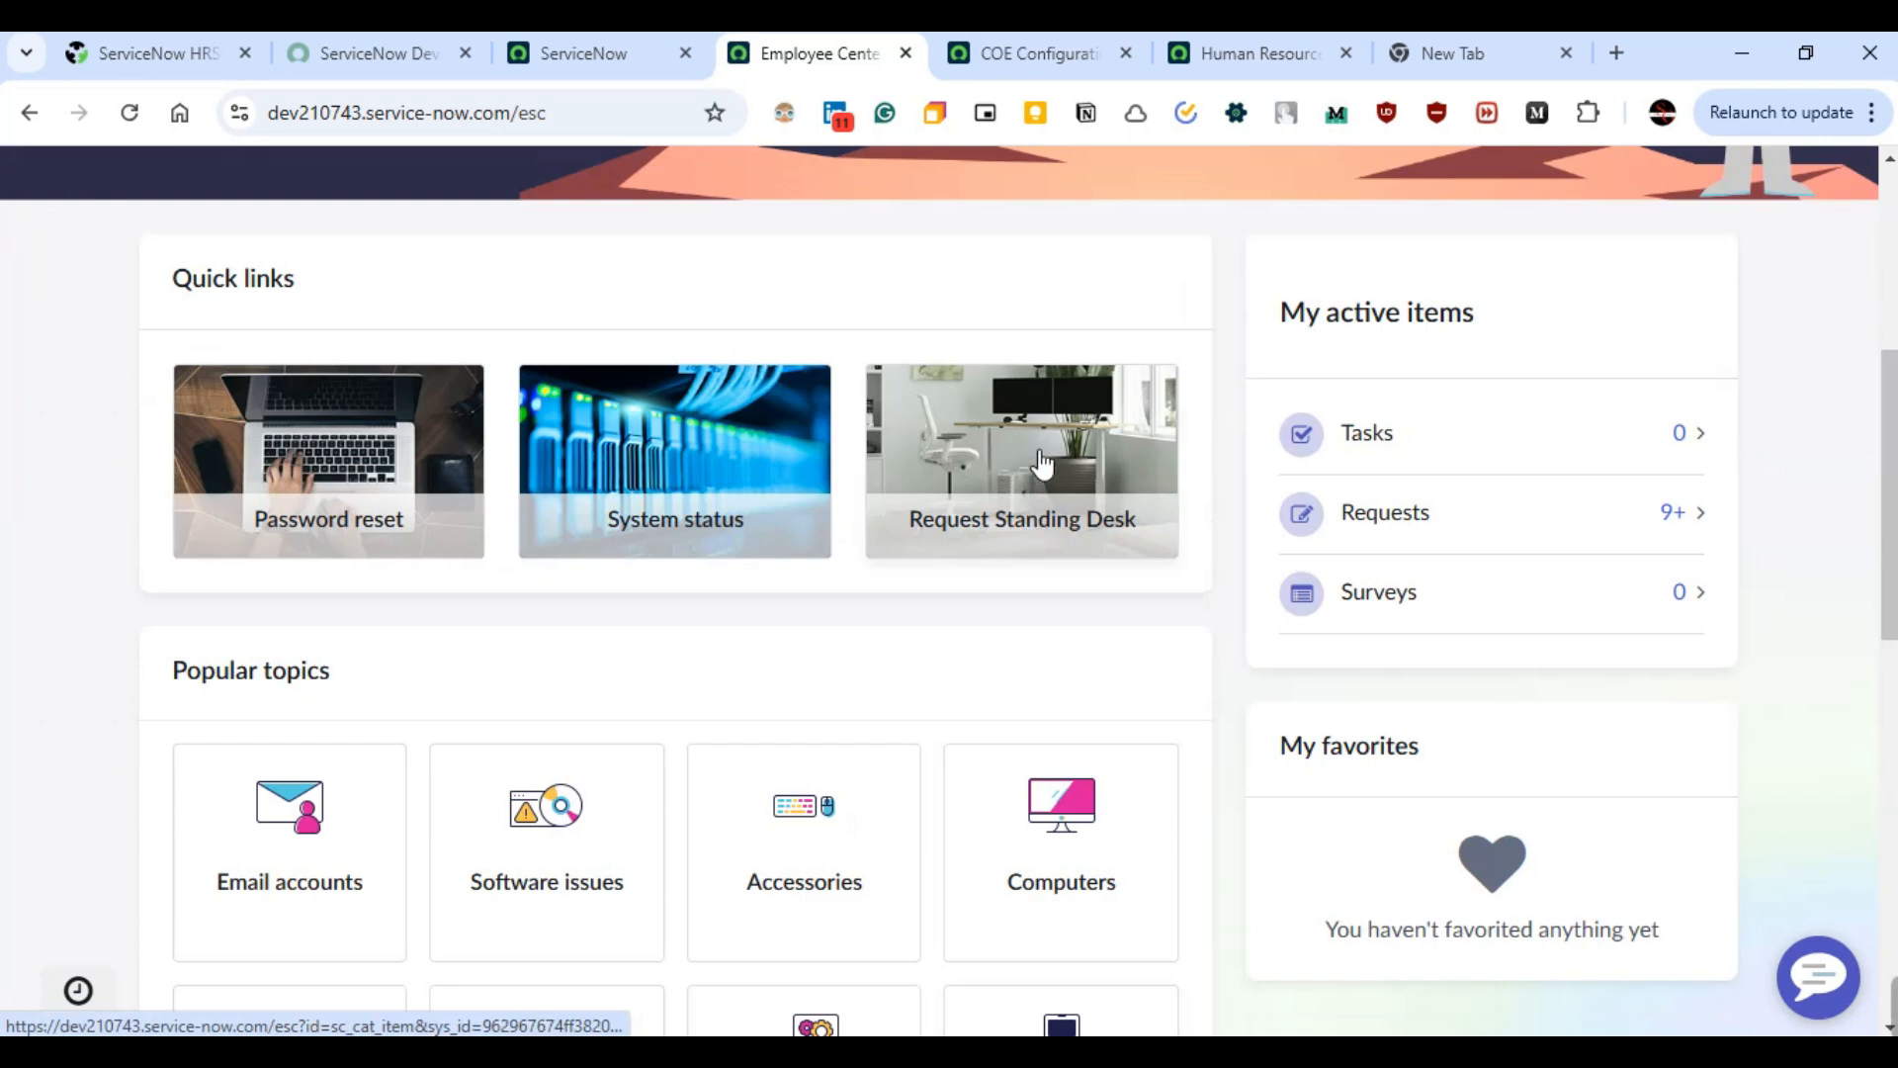
scroll(1131, 451, "up", 5)
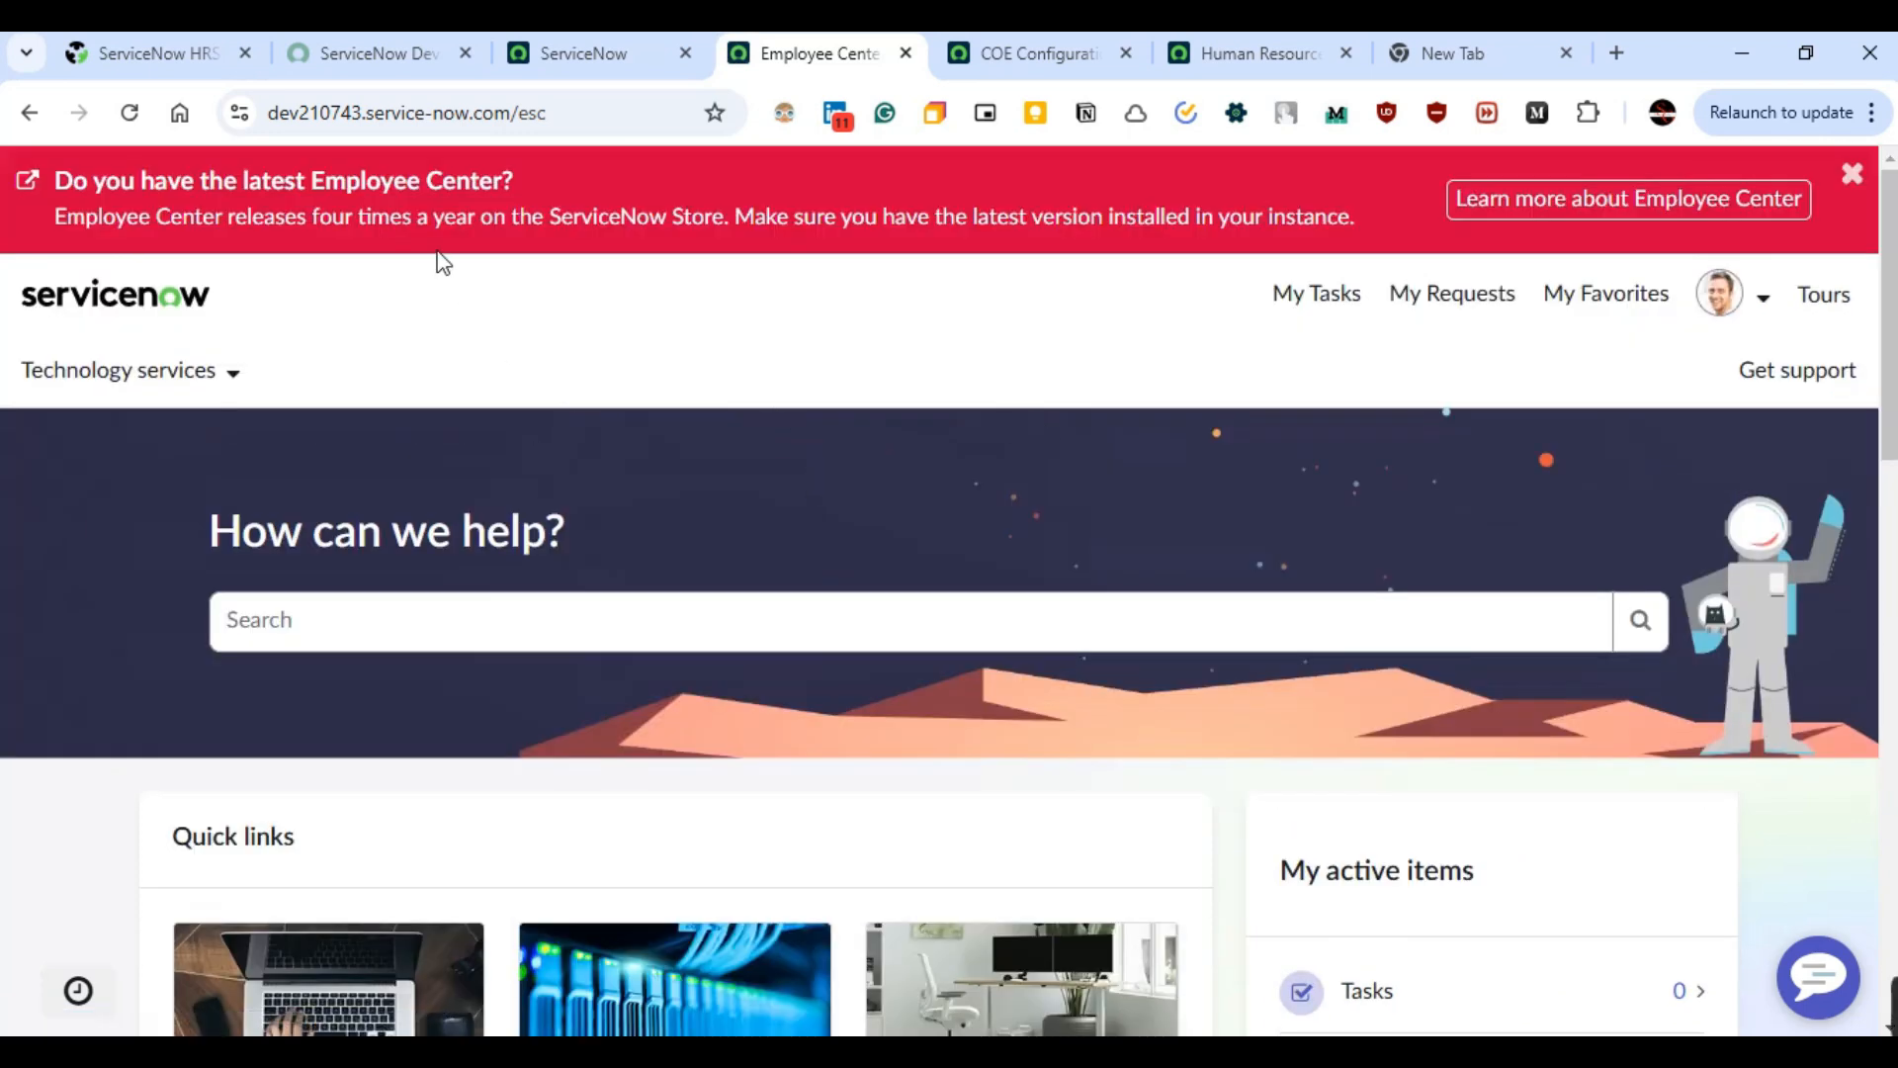
left_click(642, 59)
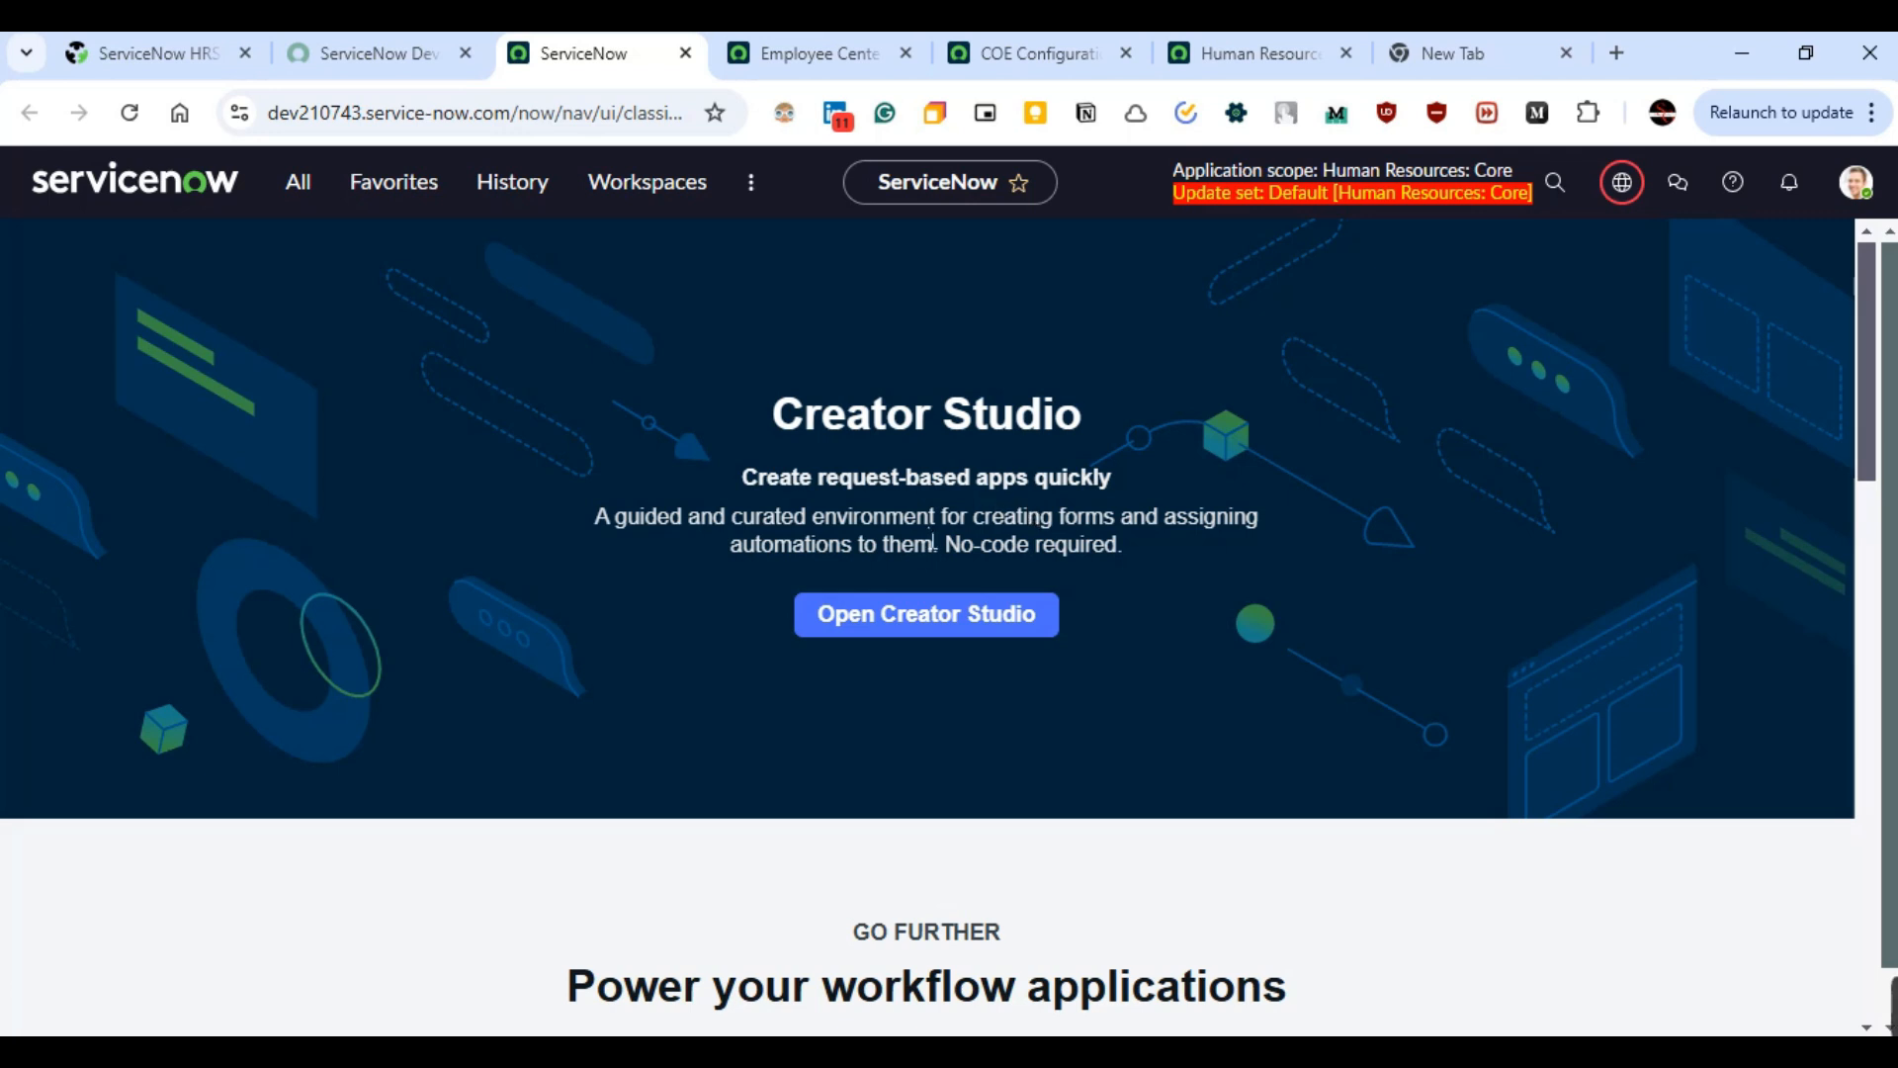
- Review the ServiceNow HRSD (Tutorial Article Part - 1) community article, covering its components, HR case management, HR profile, and groups and roles sections
left_click(139, 55)
scroll(854, 388, "up", 20)
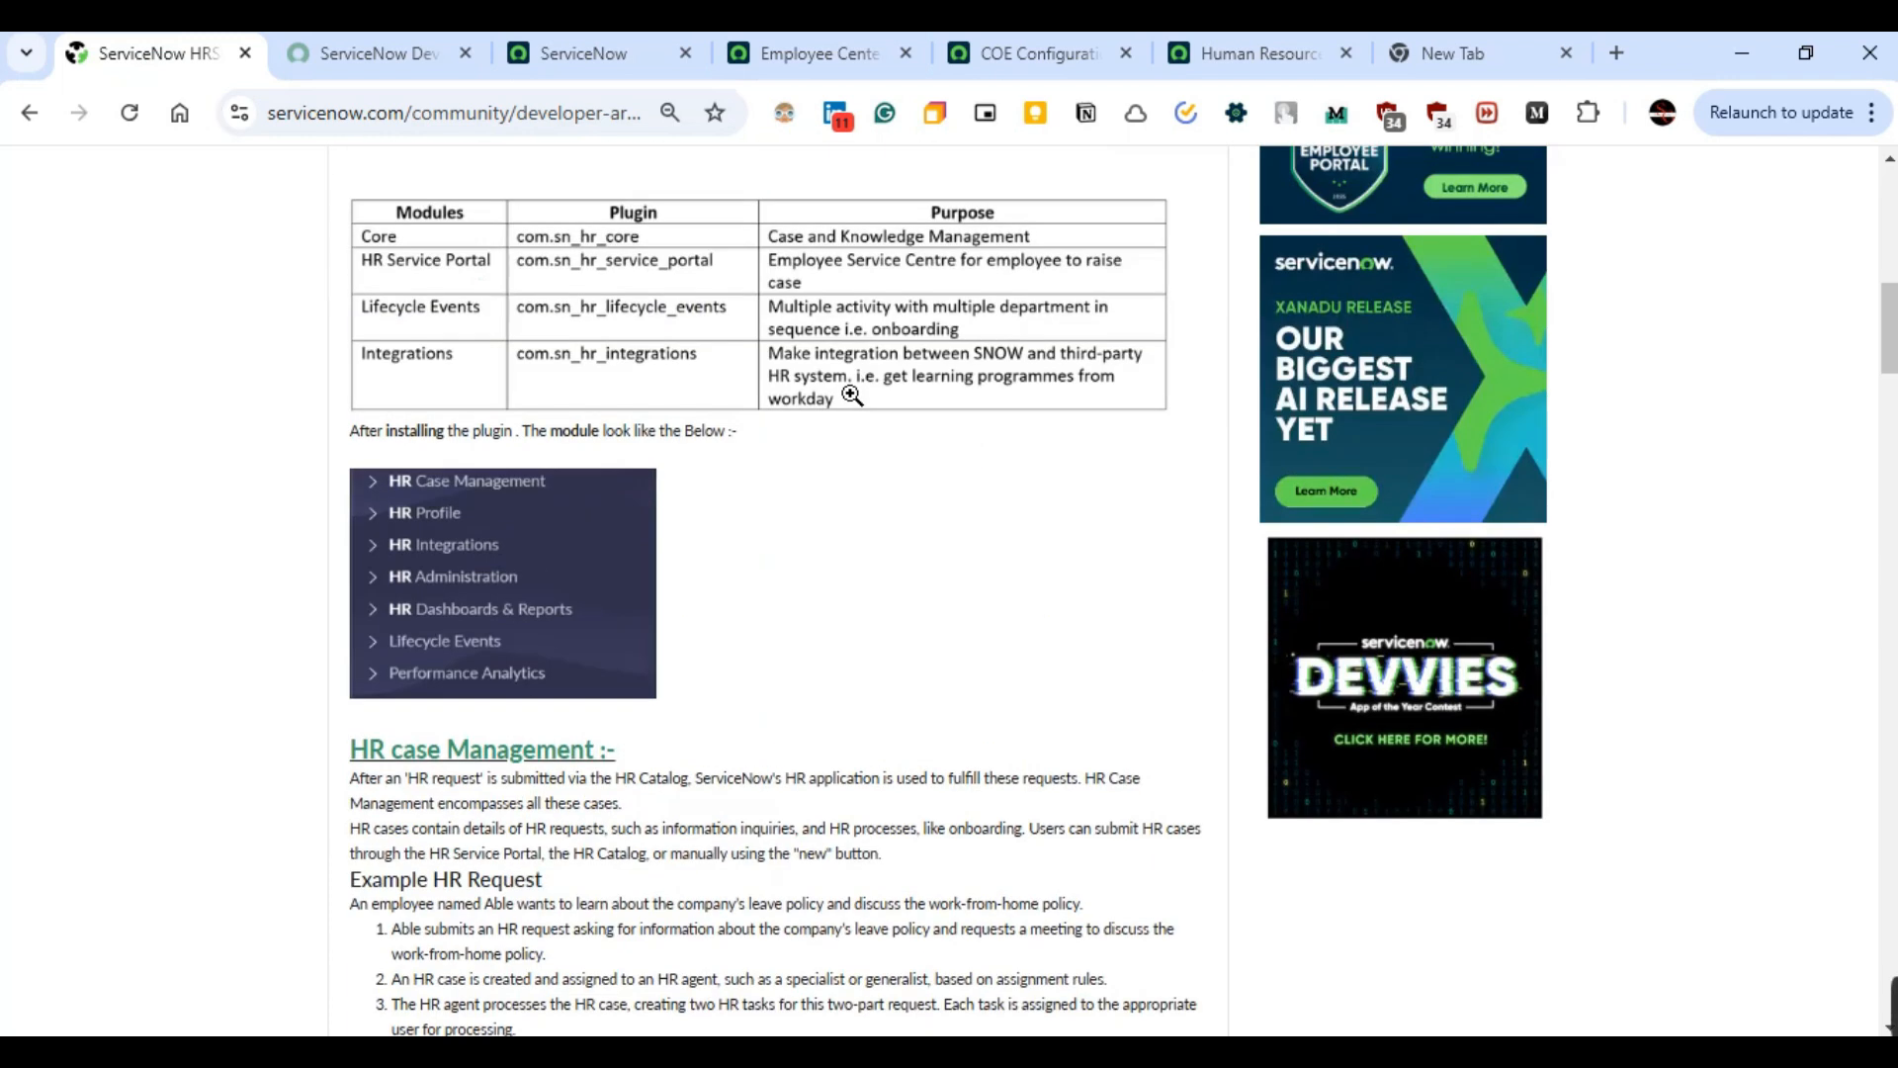
scroll(834, 385, "down", 5)
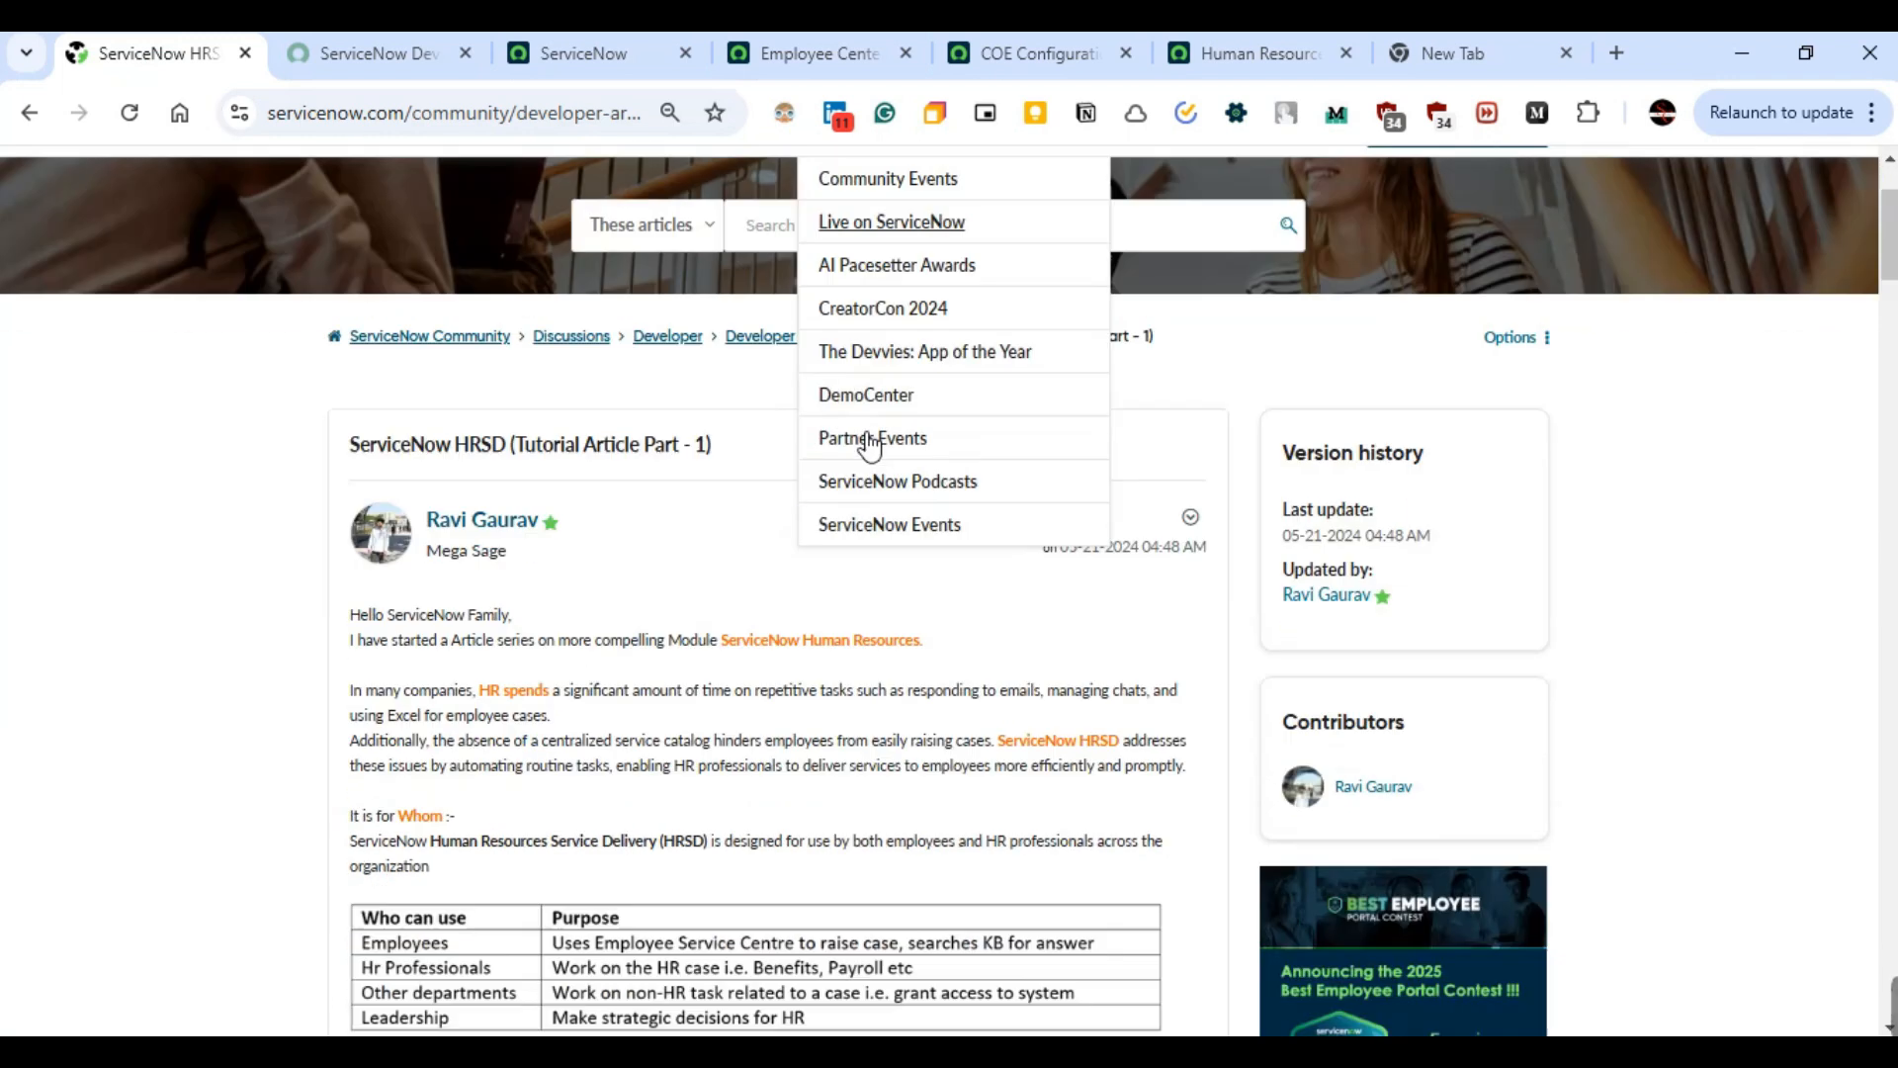
scroll(821, 433, "up", 5)
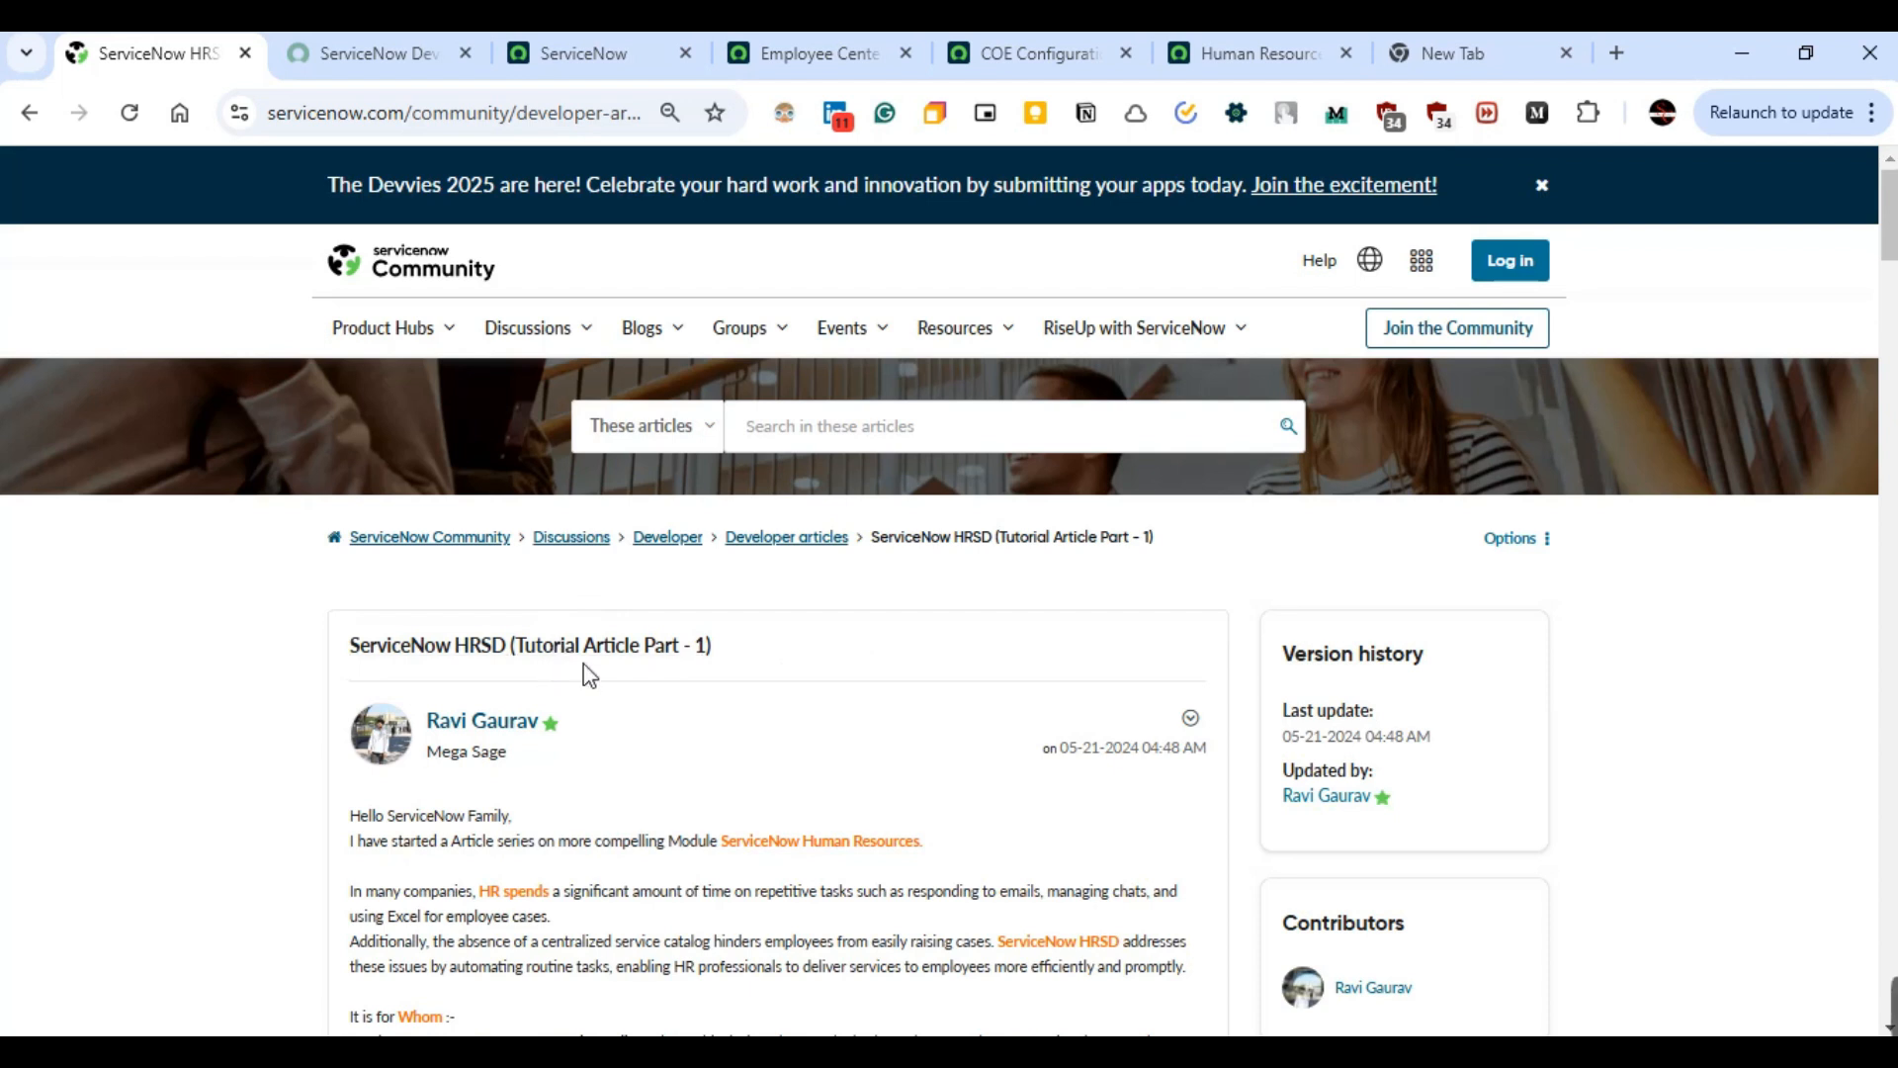
scroll(509, 664, "down", 1)
scroll(509, 665, "down", 5)
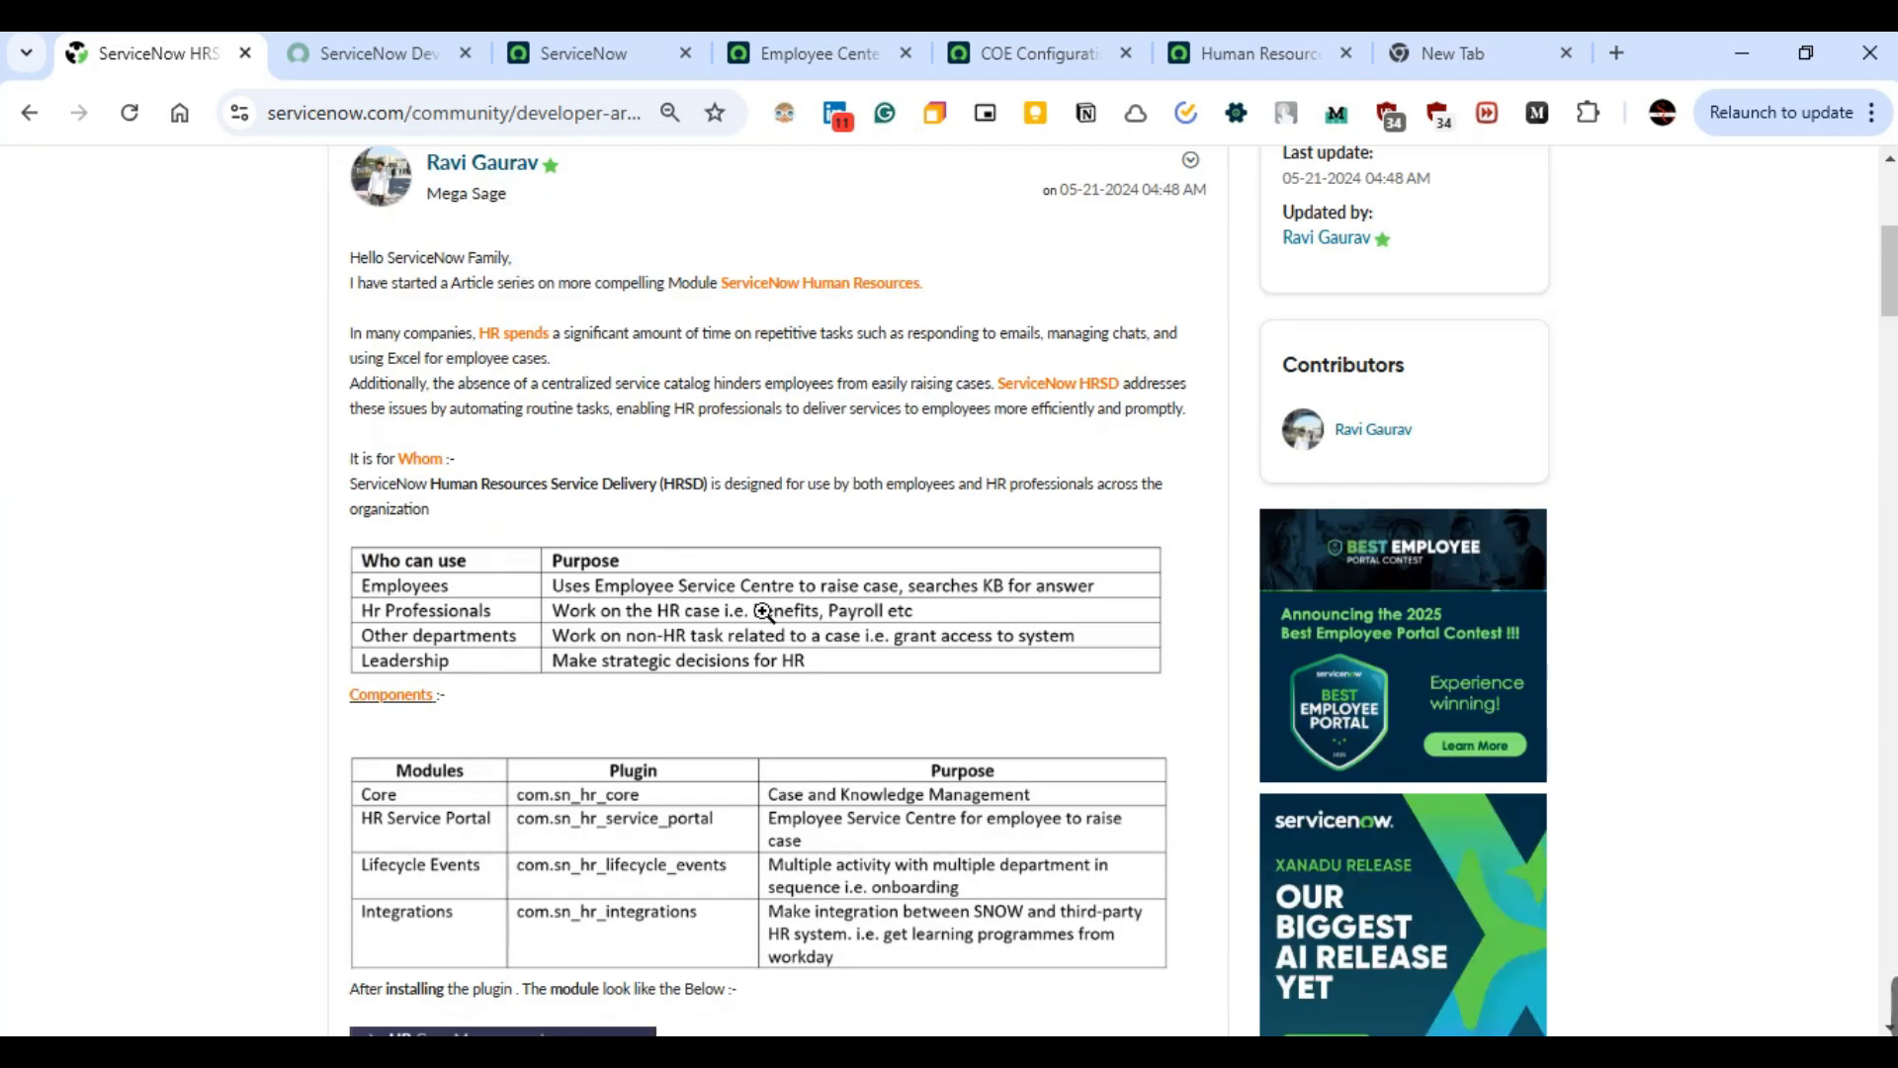
scroll(750, 614, "down", 20)
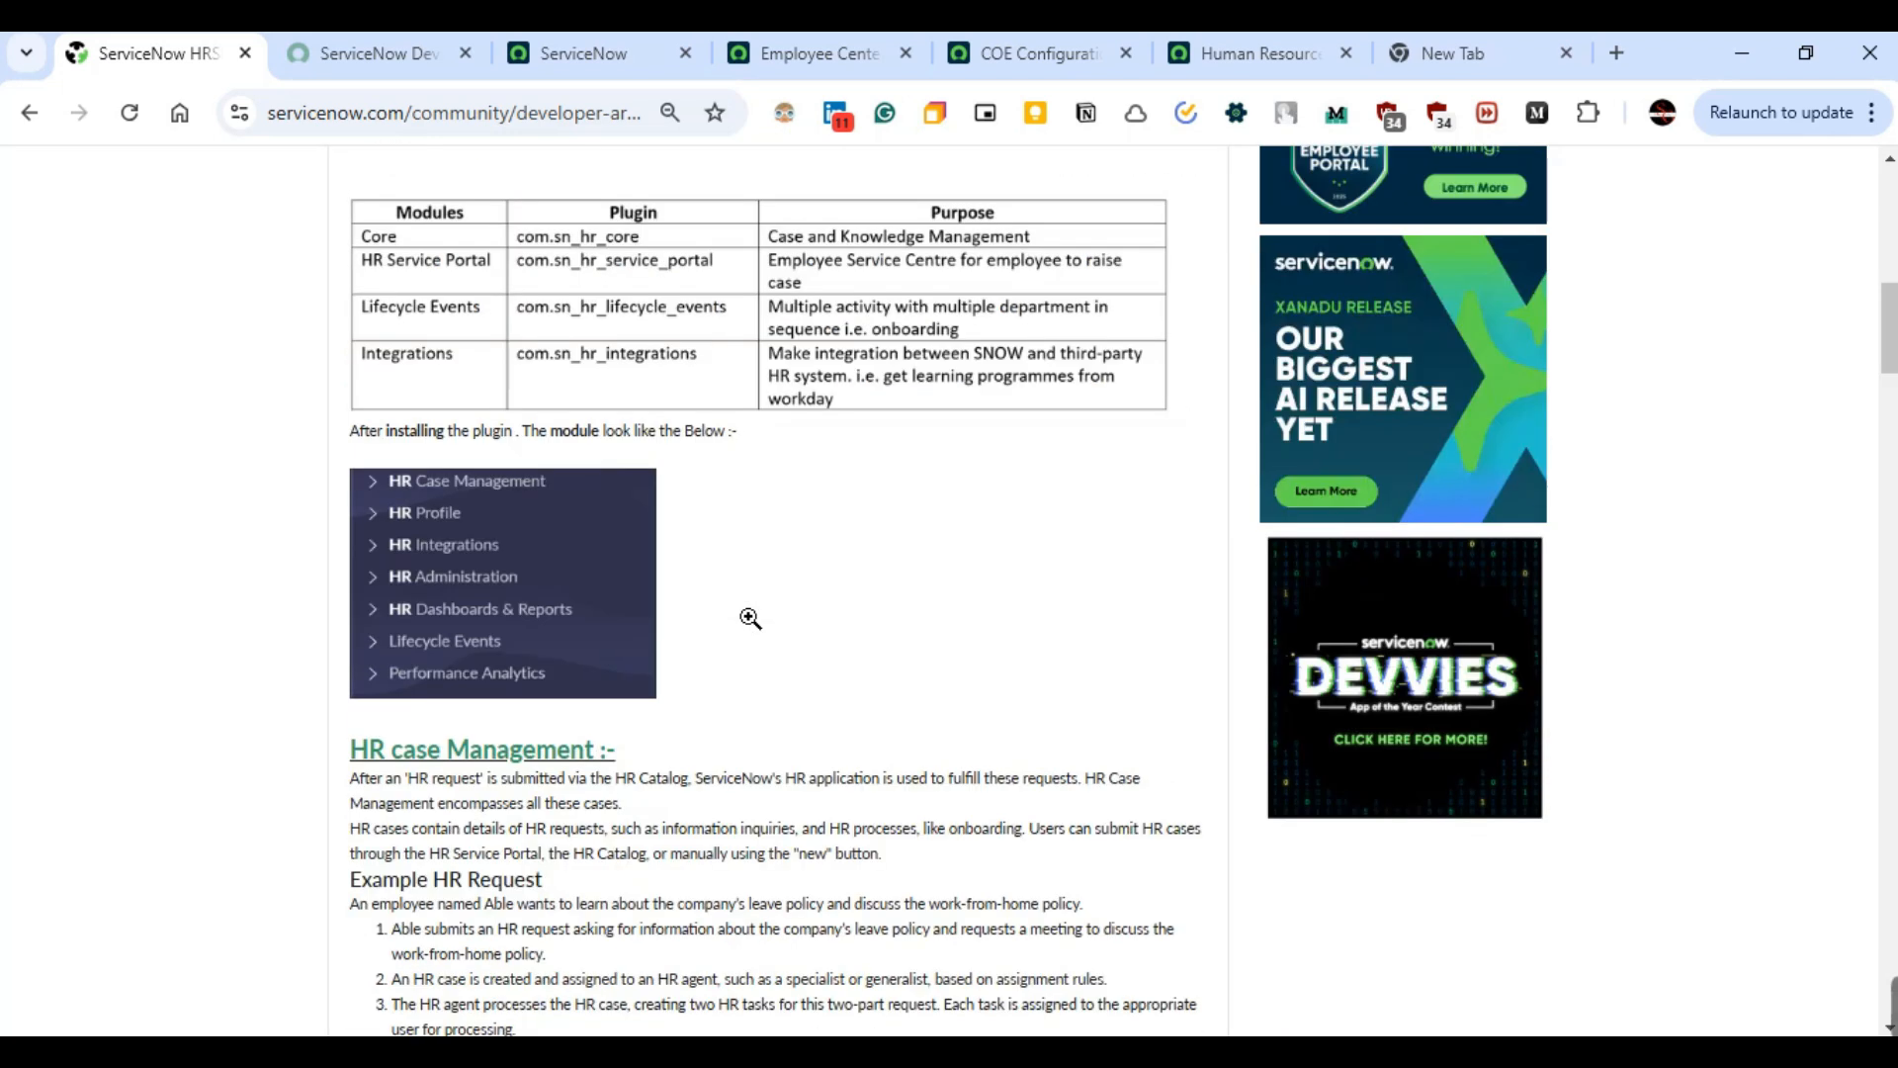
scroll(750, 618, "down", 6)
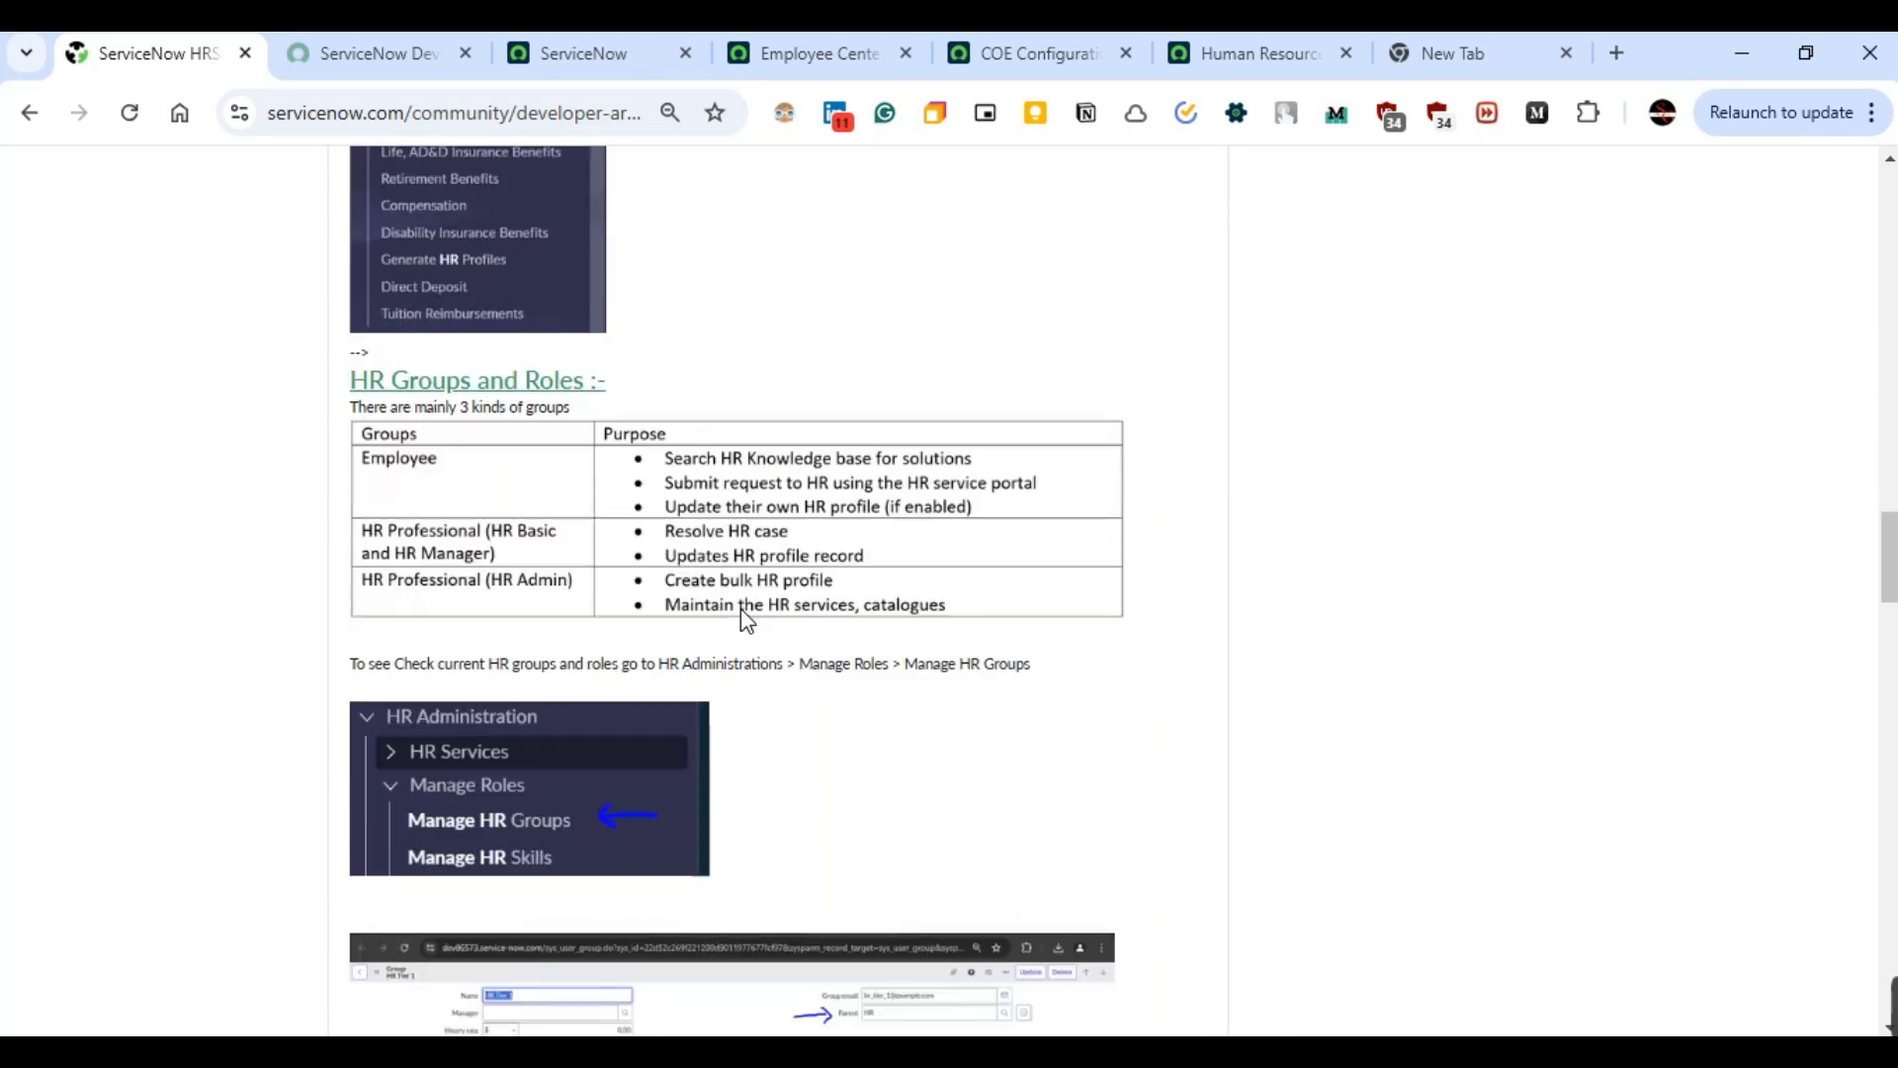
scroll(786, 634, "down", 6)
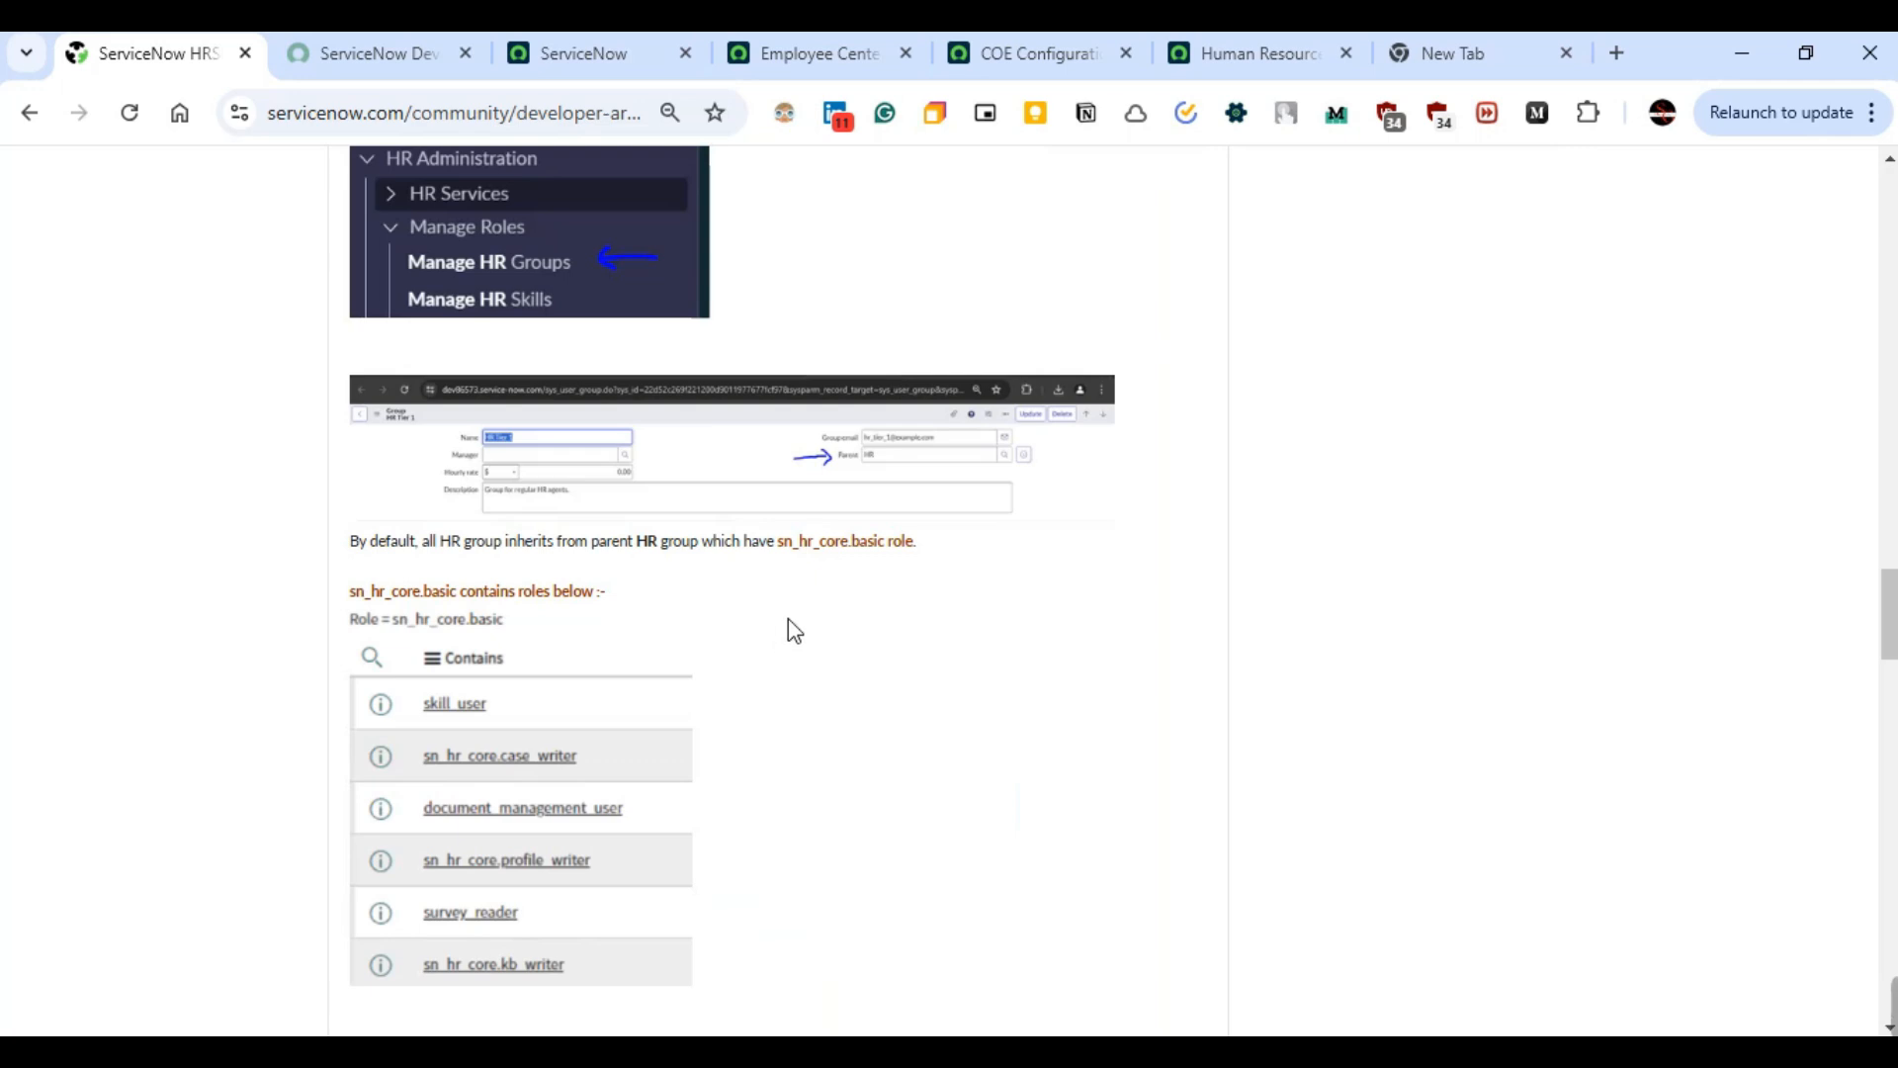
scroll(796, 618, "down", 5)
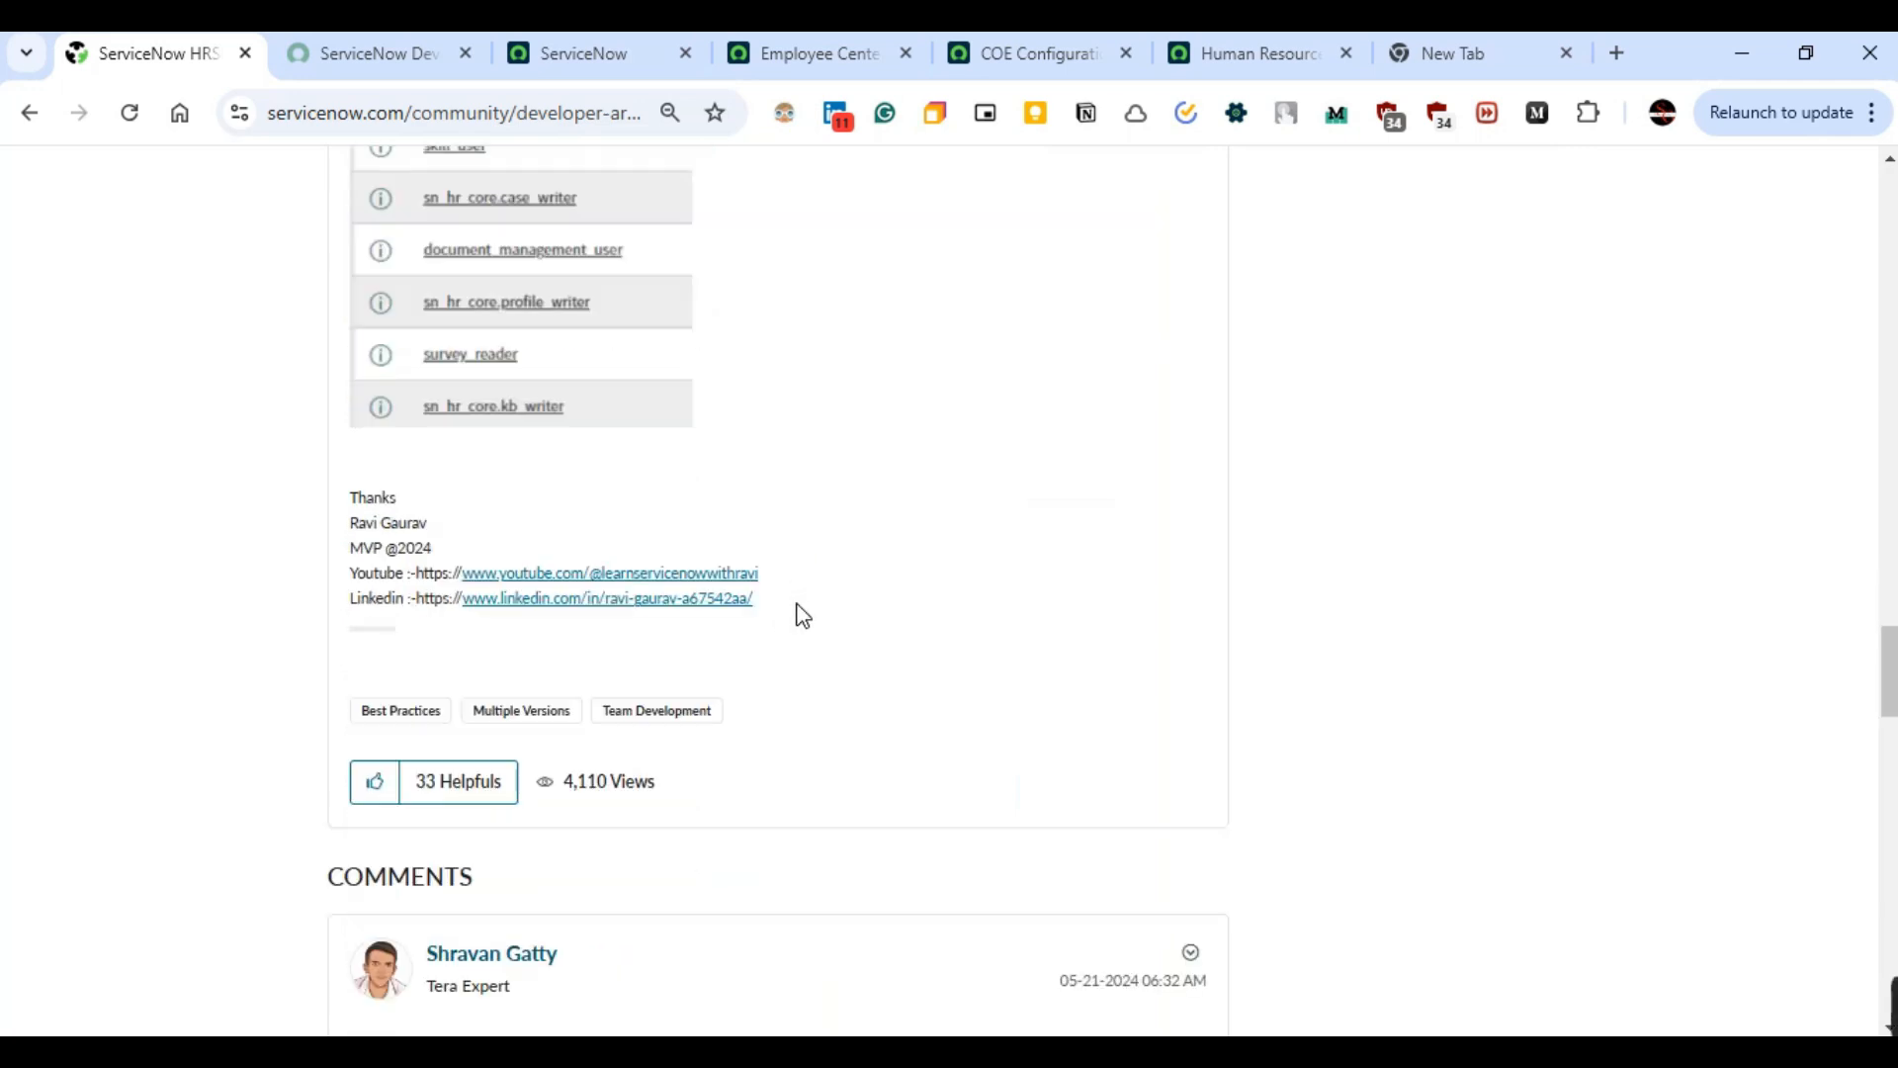
scroll(785, 607, "up", 15)
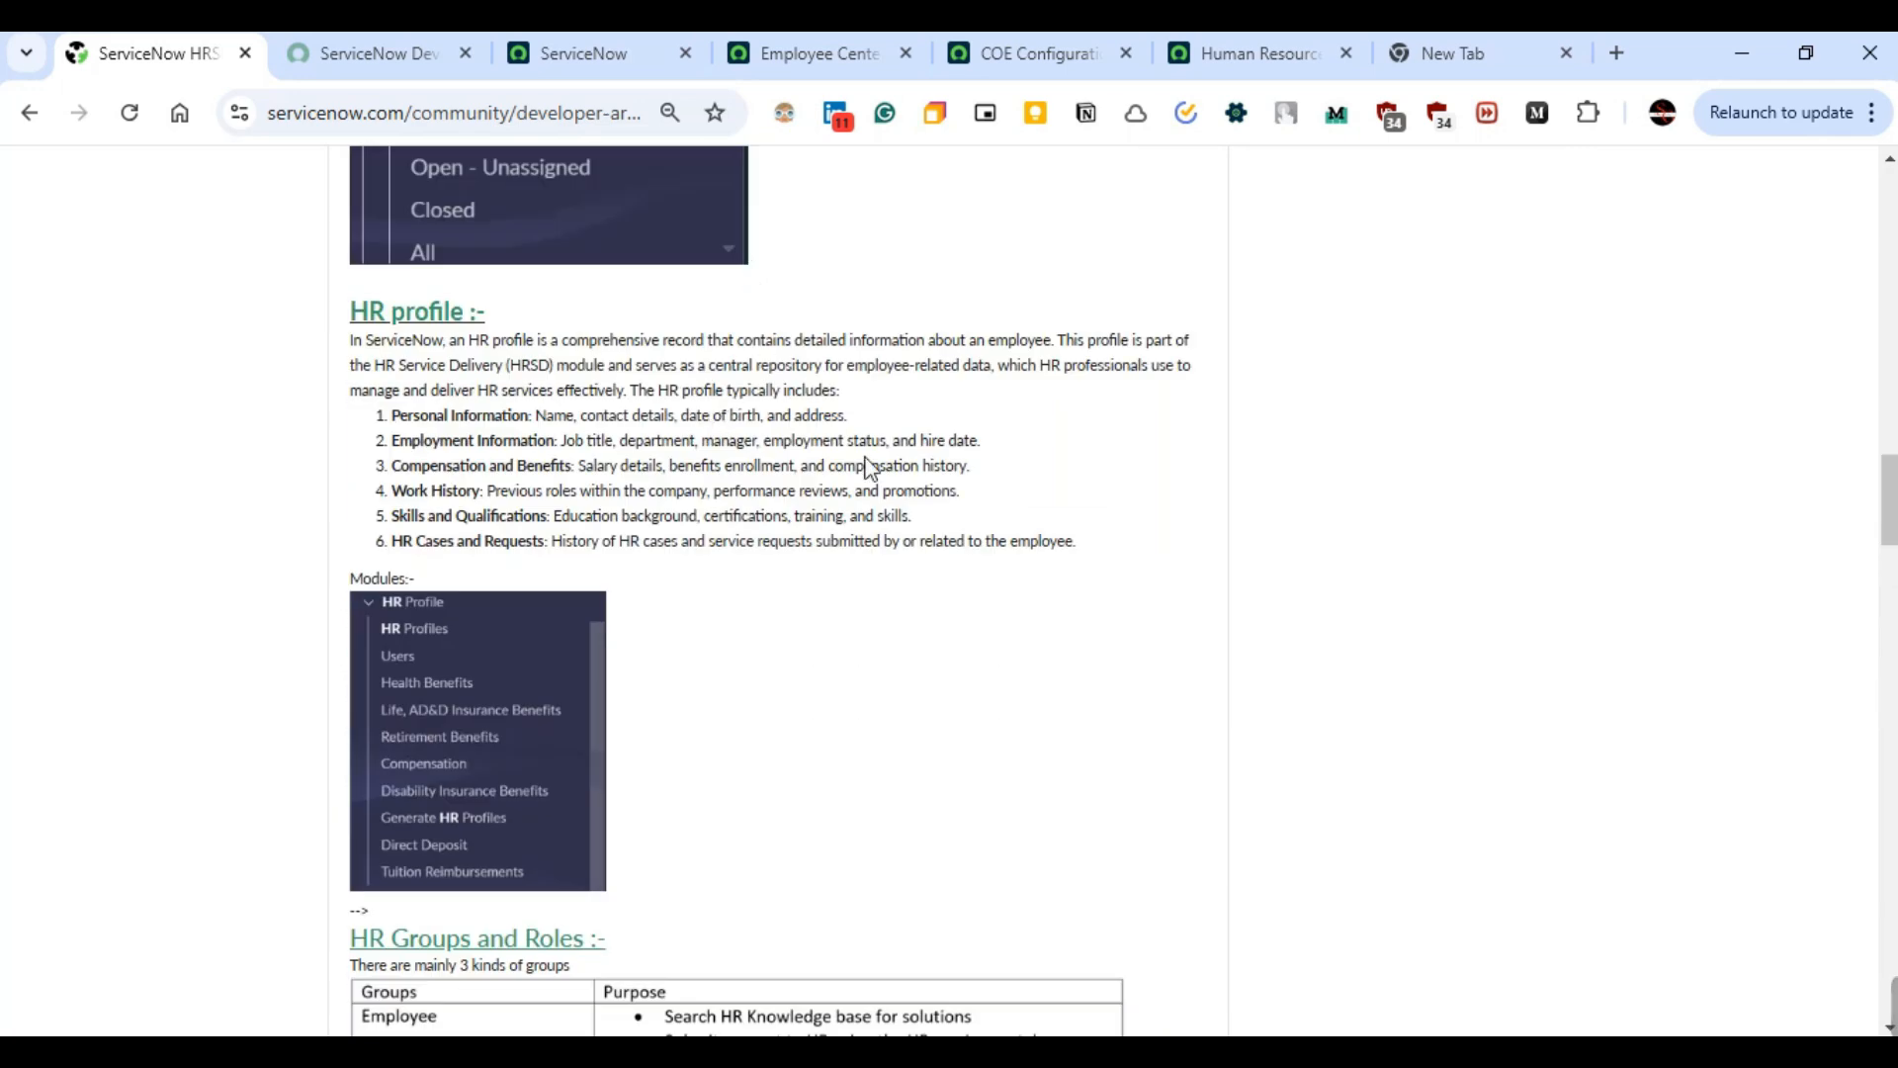
scroll(1029, 490, "up", 8)
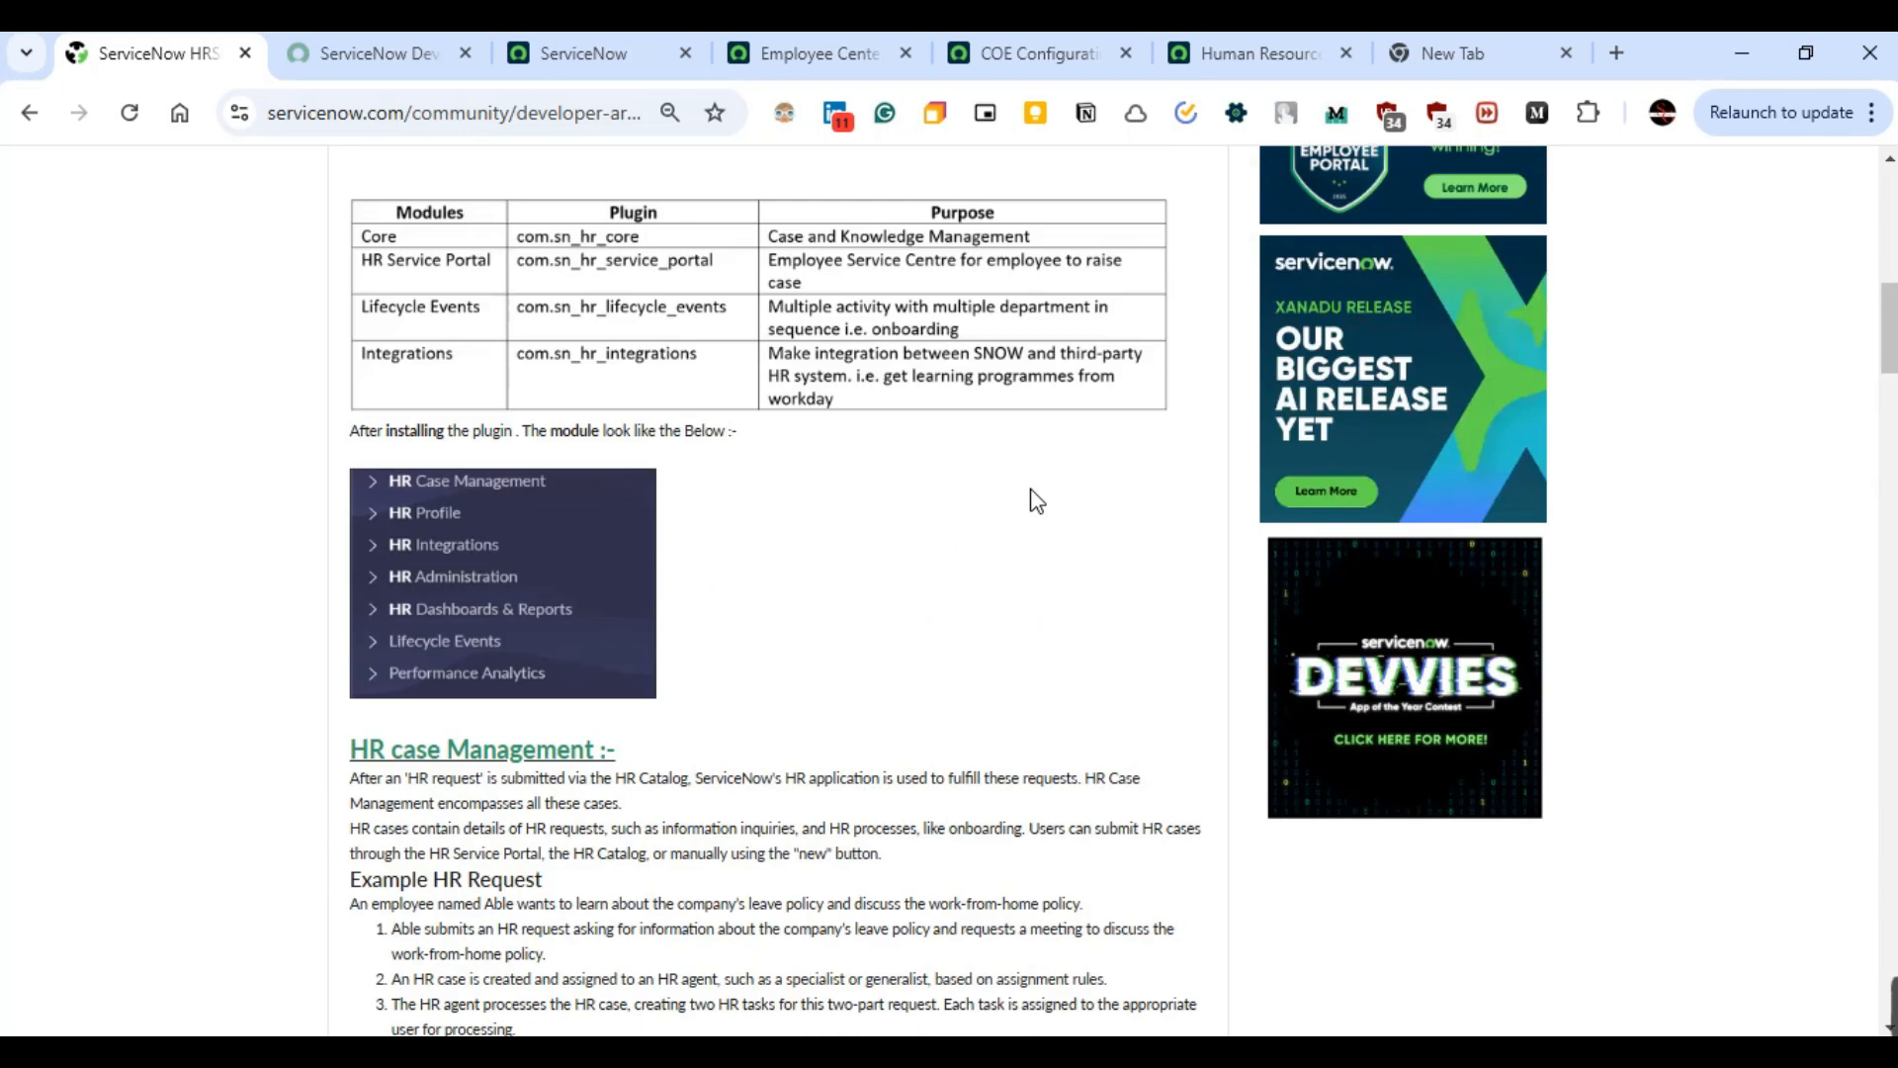
scroll(1035, 501, "up", 5)
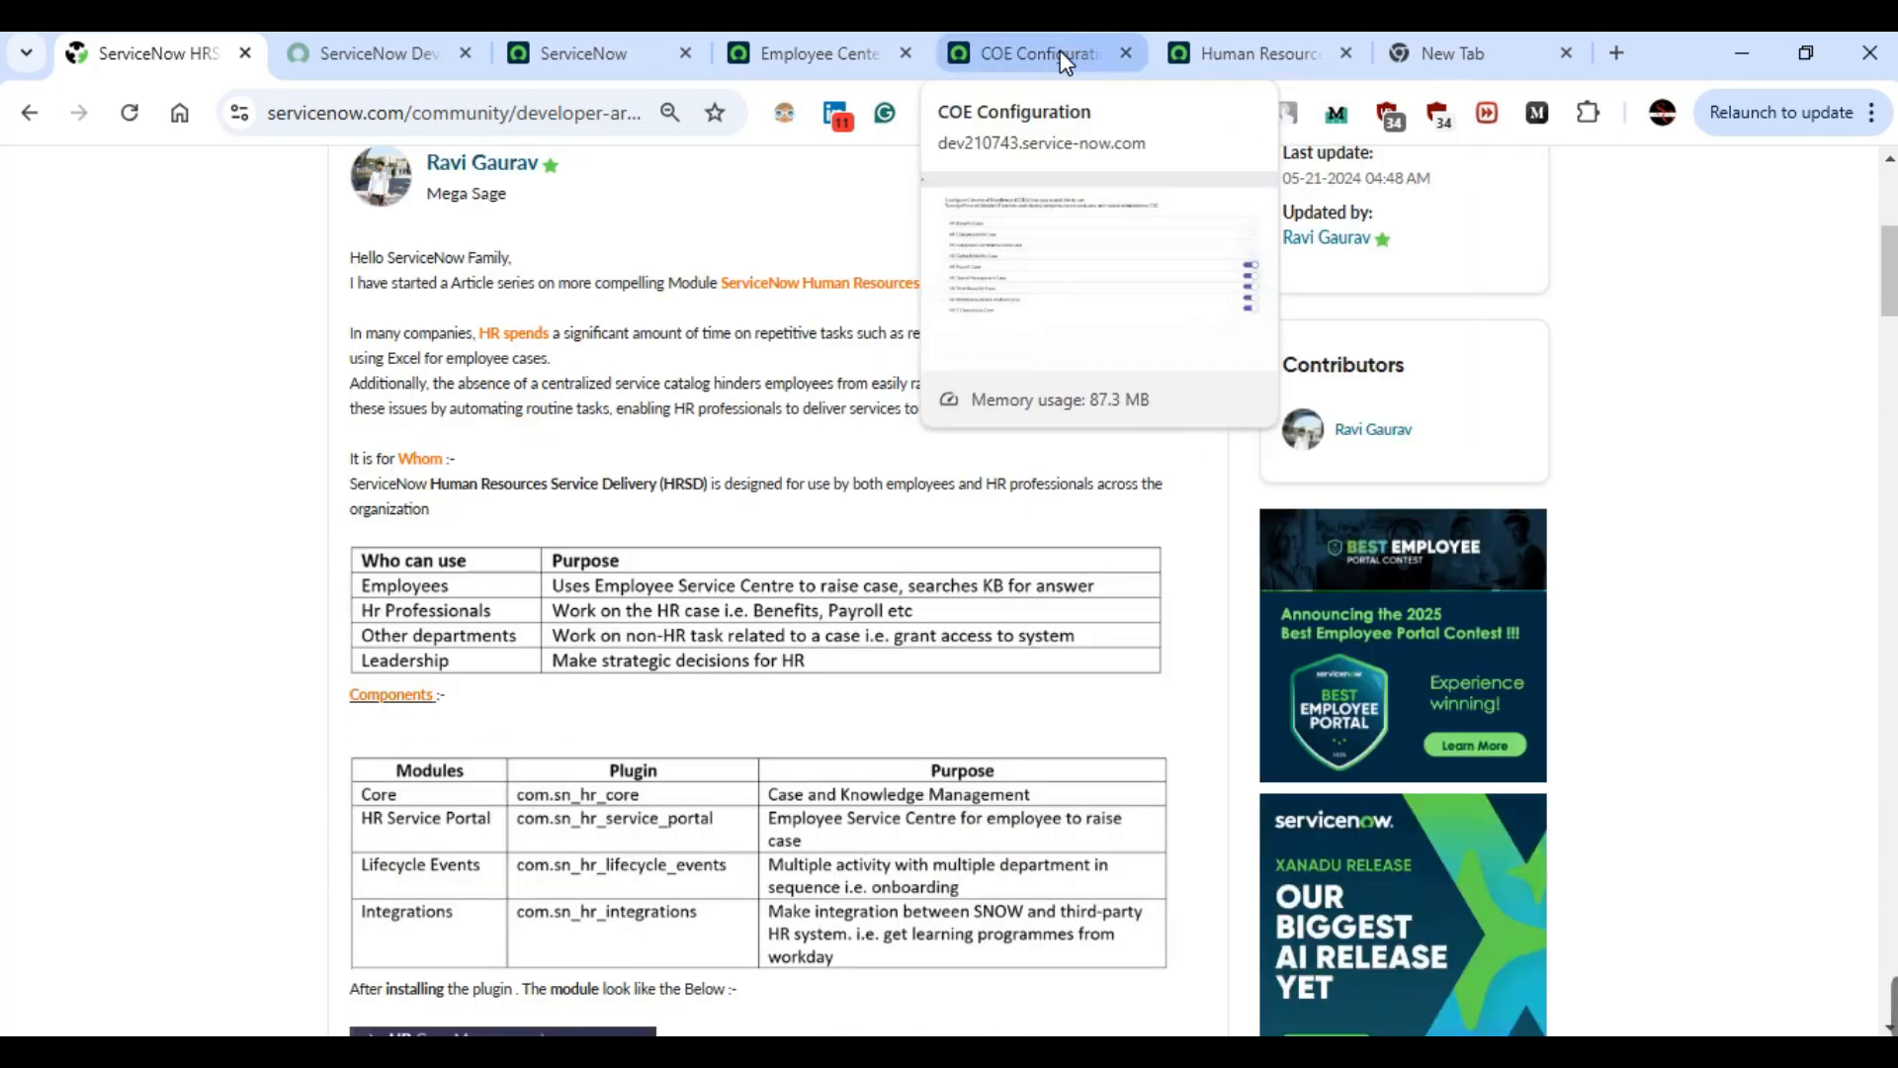
- Revisit the COE Configuration and Employee Center pages, and go back to the instance home page
left_click(1038, 54)
left_click(828, 71)
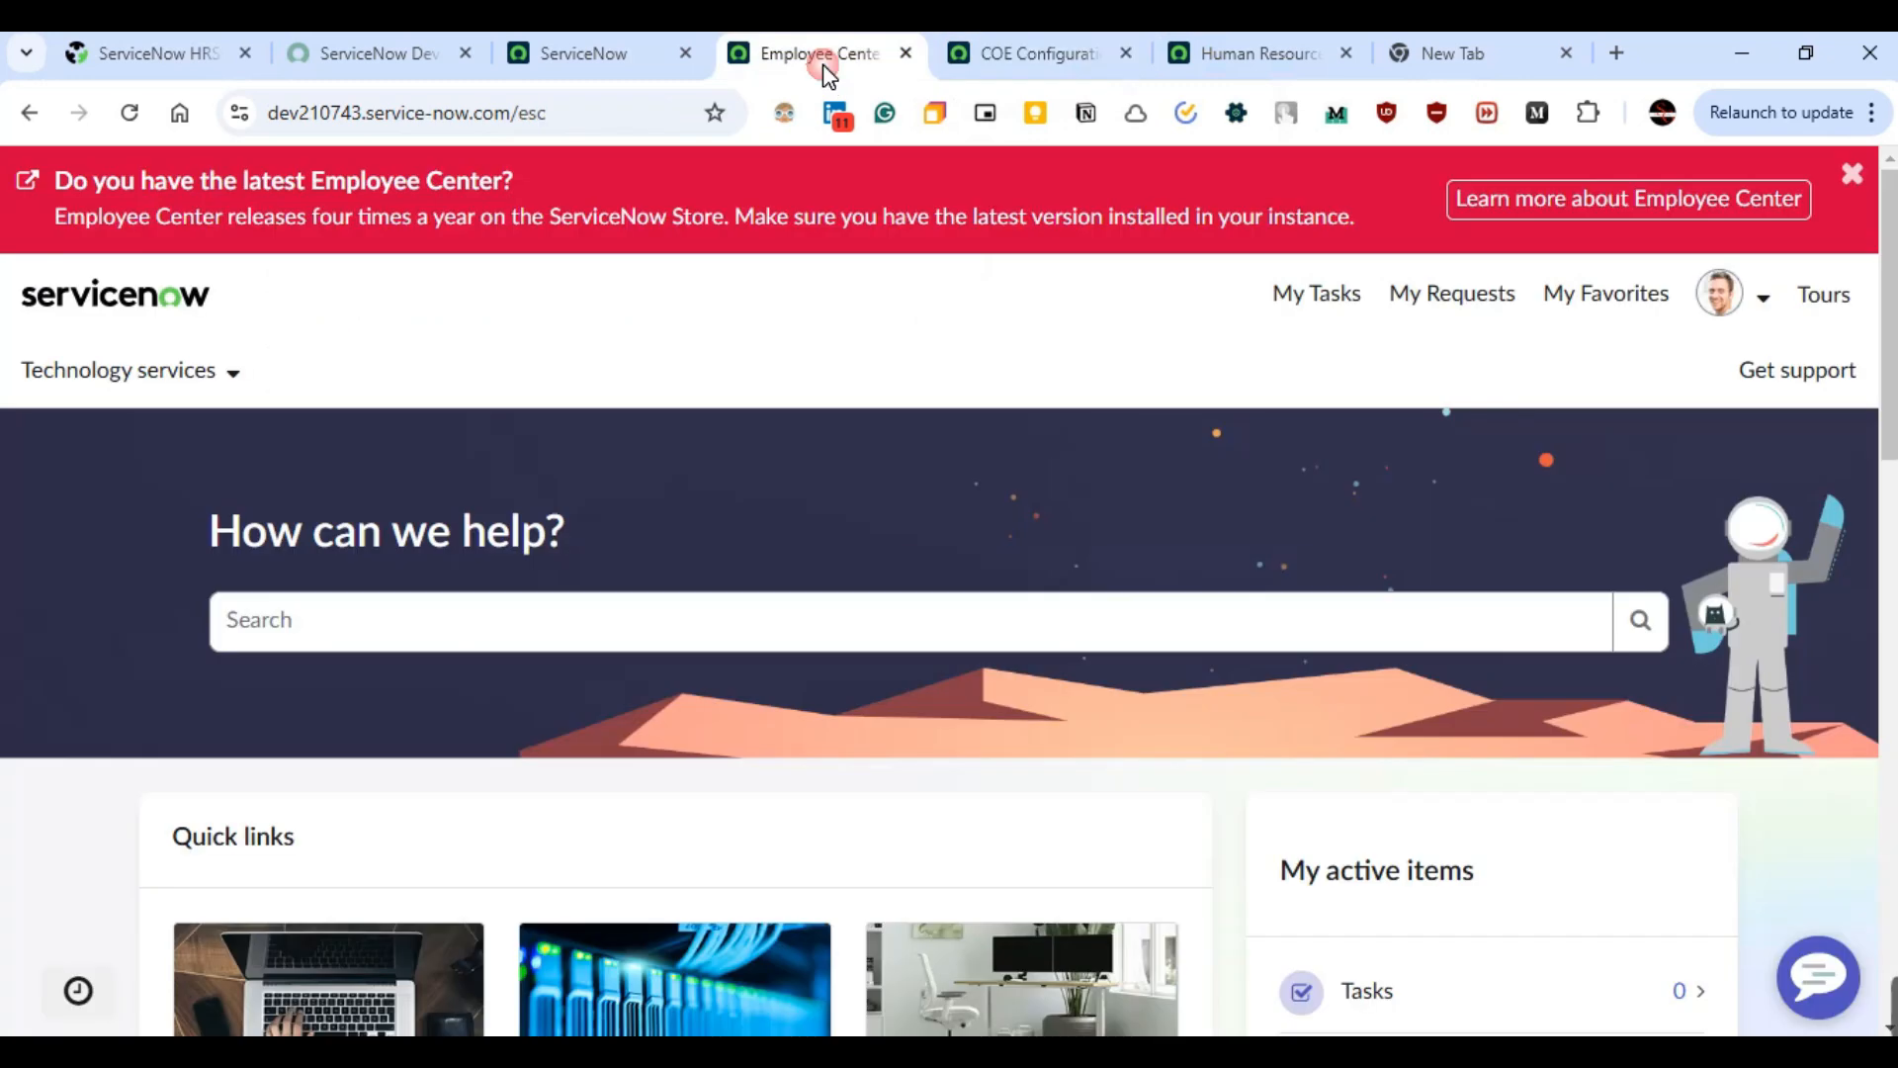
left_click(589, 59)
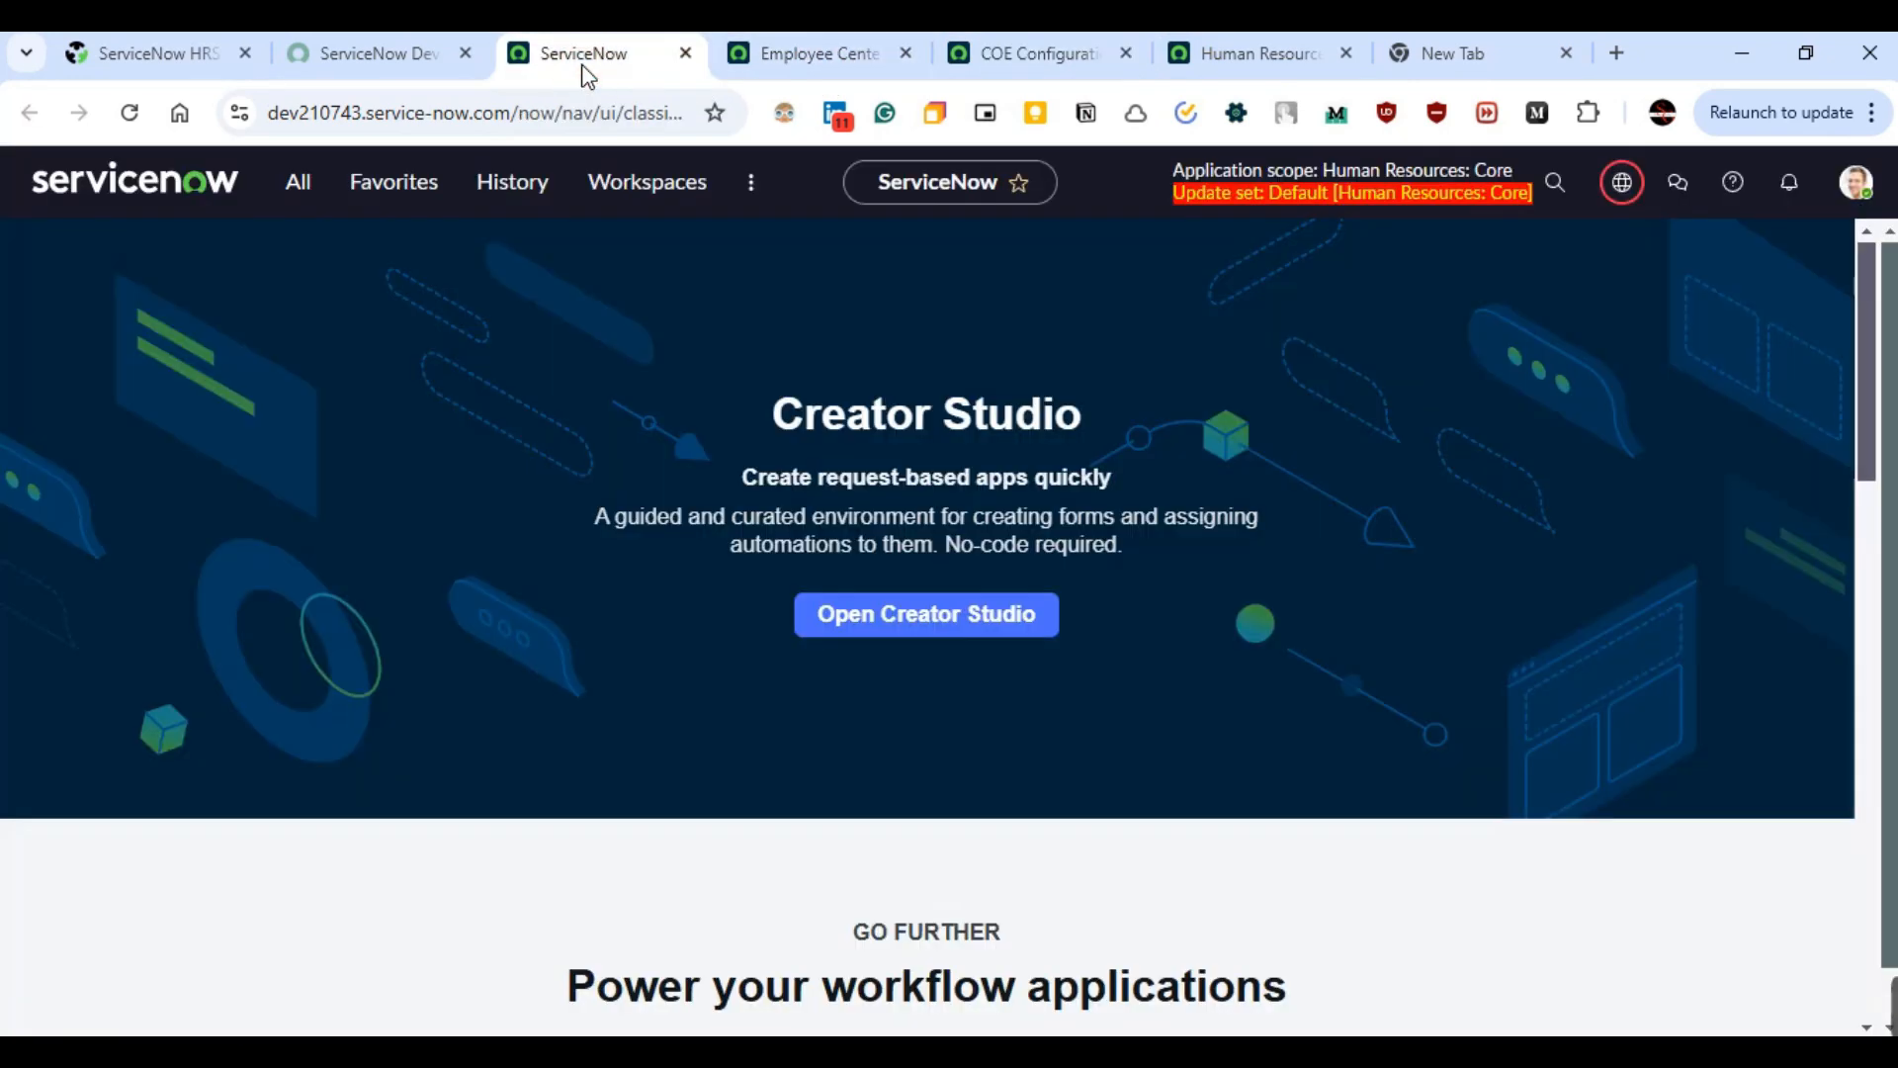